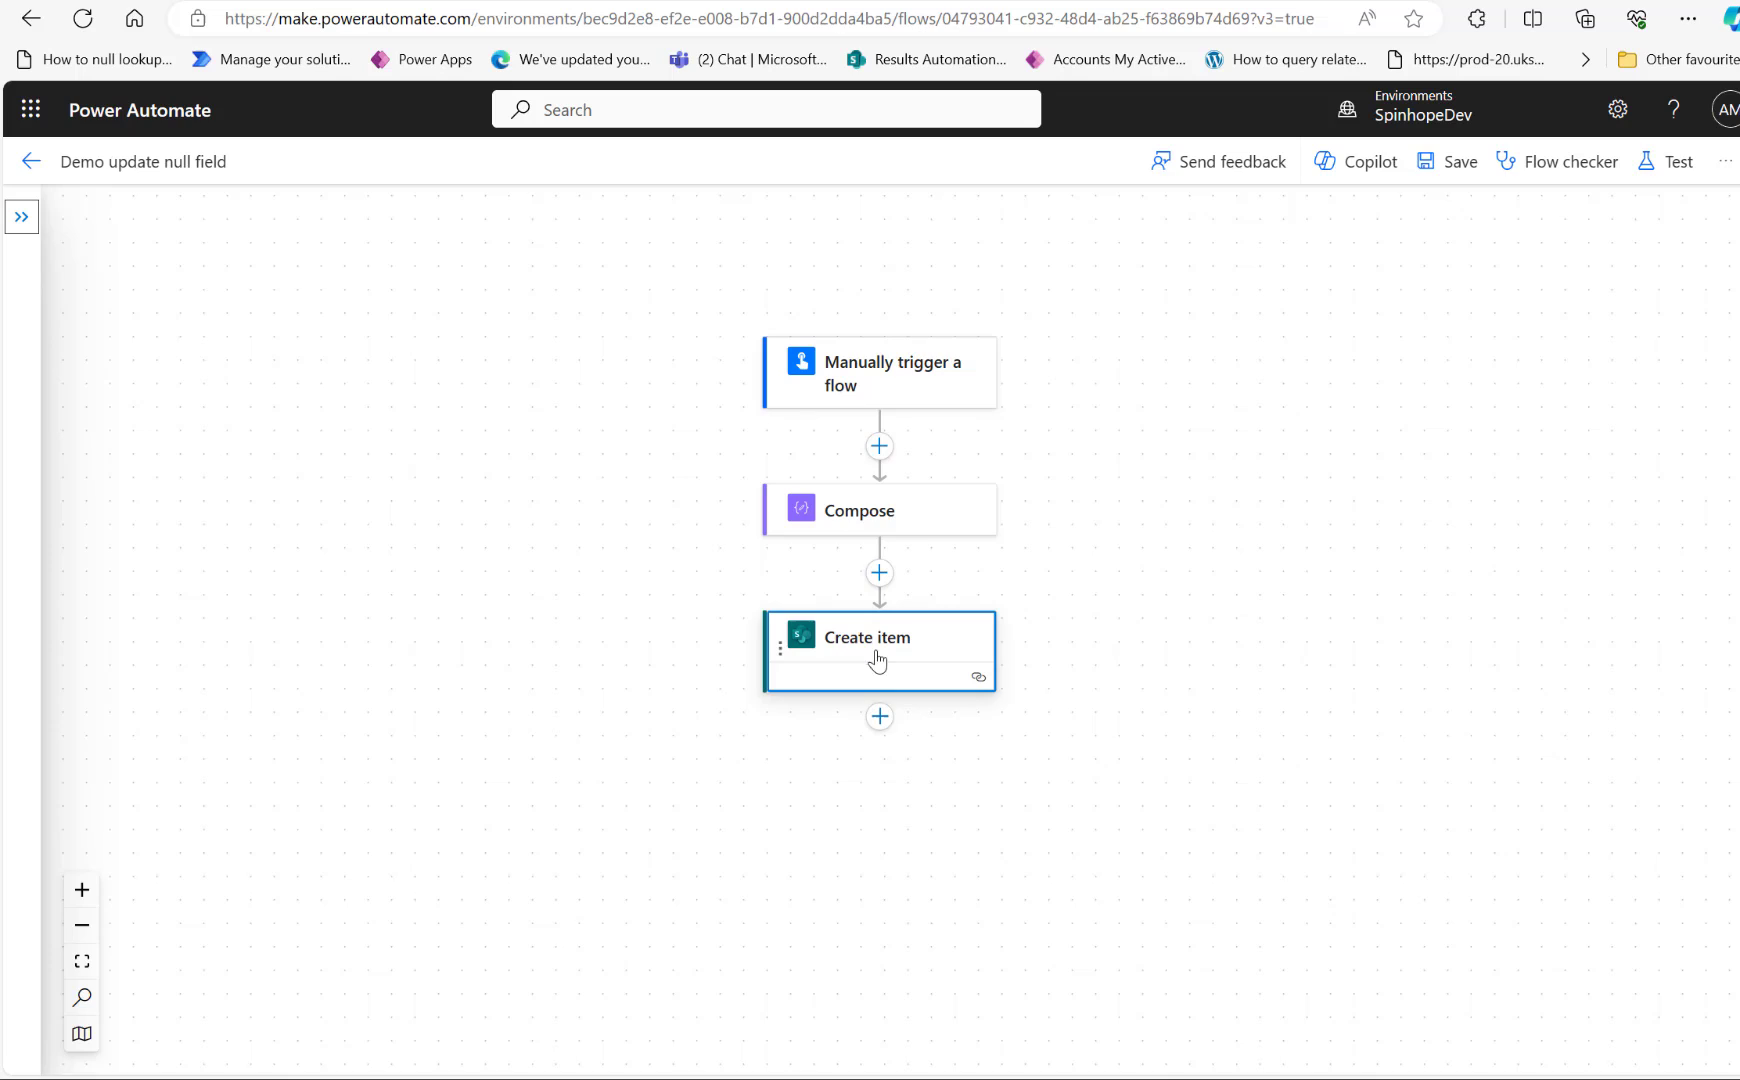
# Inspect Create item's Date Of Birth expression if(empty(outputs('compose')),null,'2023-11-27').
pyautogui.click(865, 522)
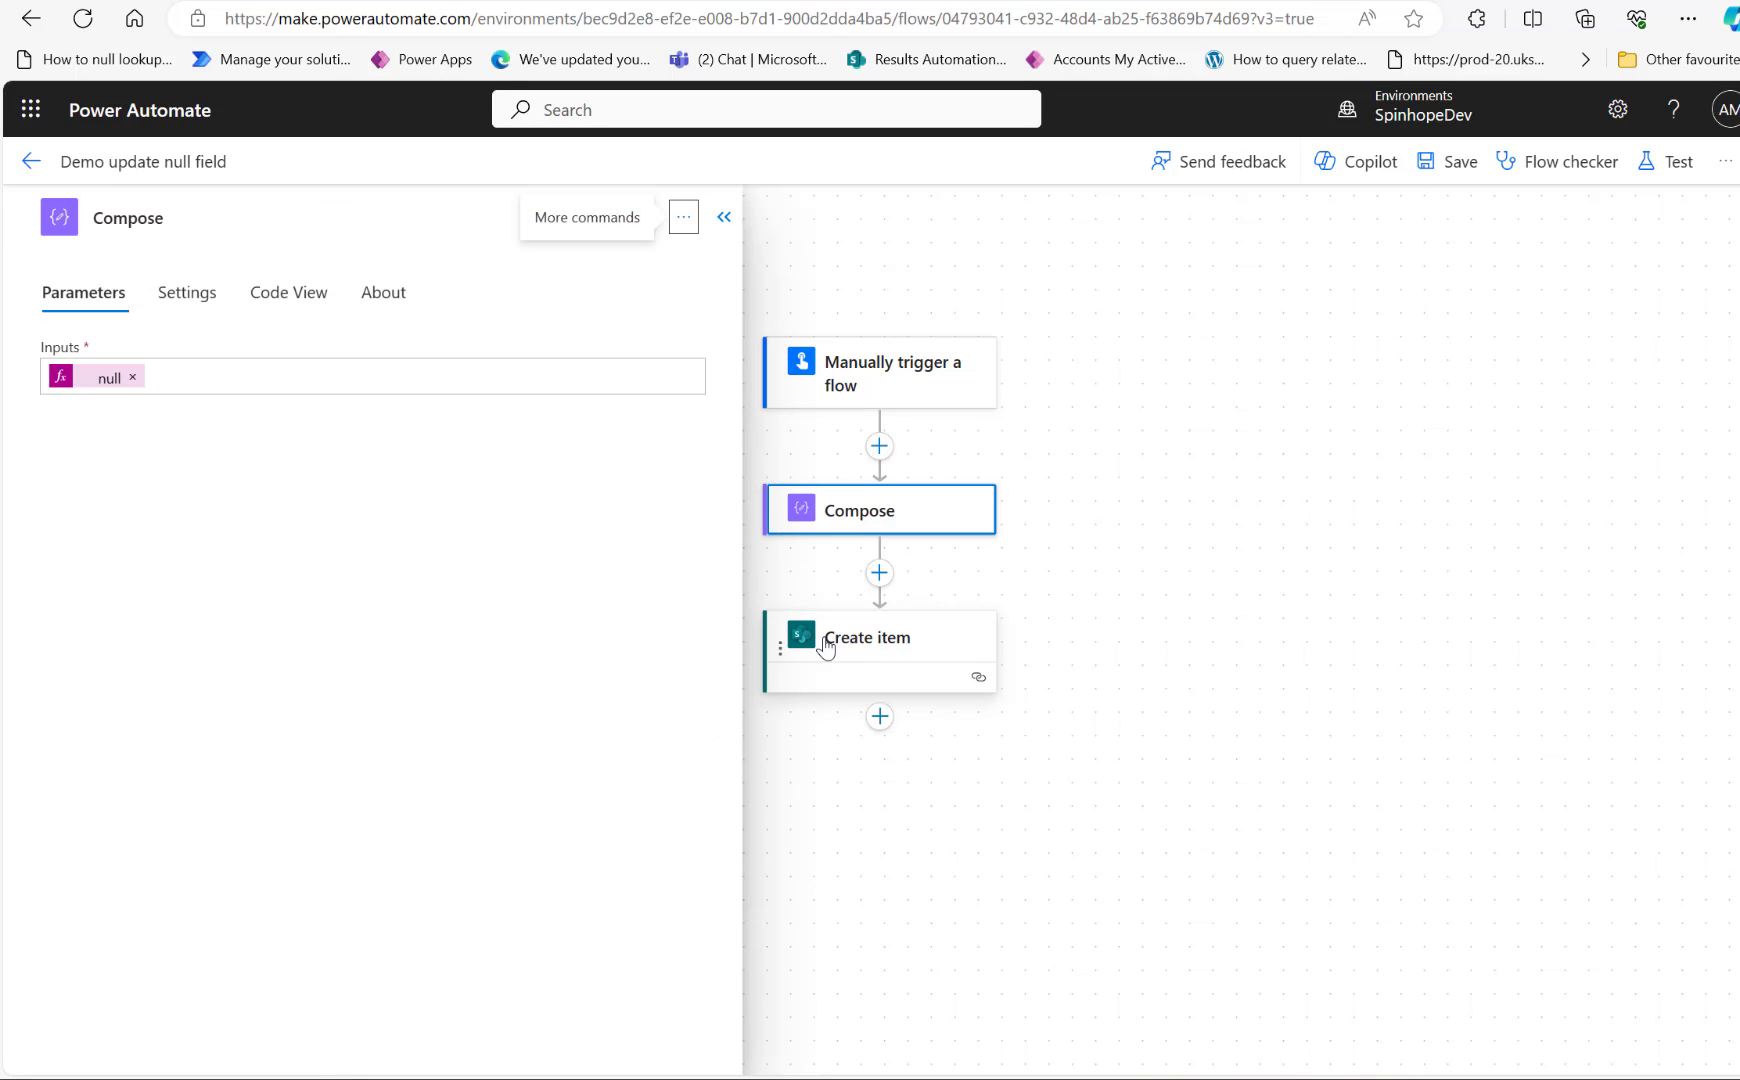
pyautogui.click(857, 643)
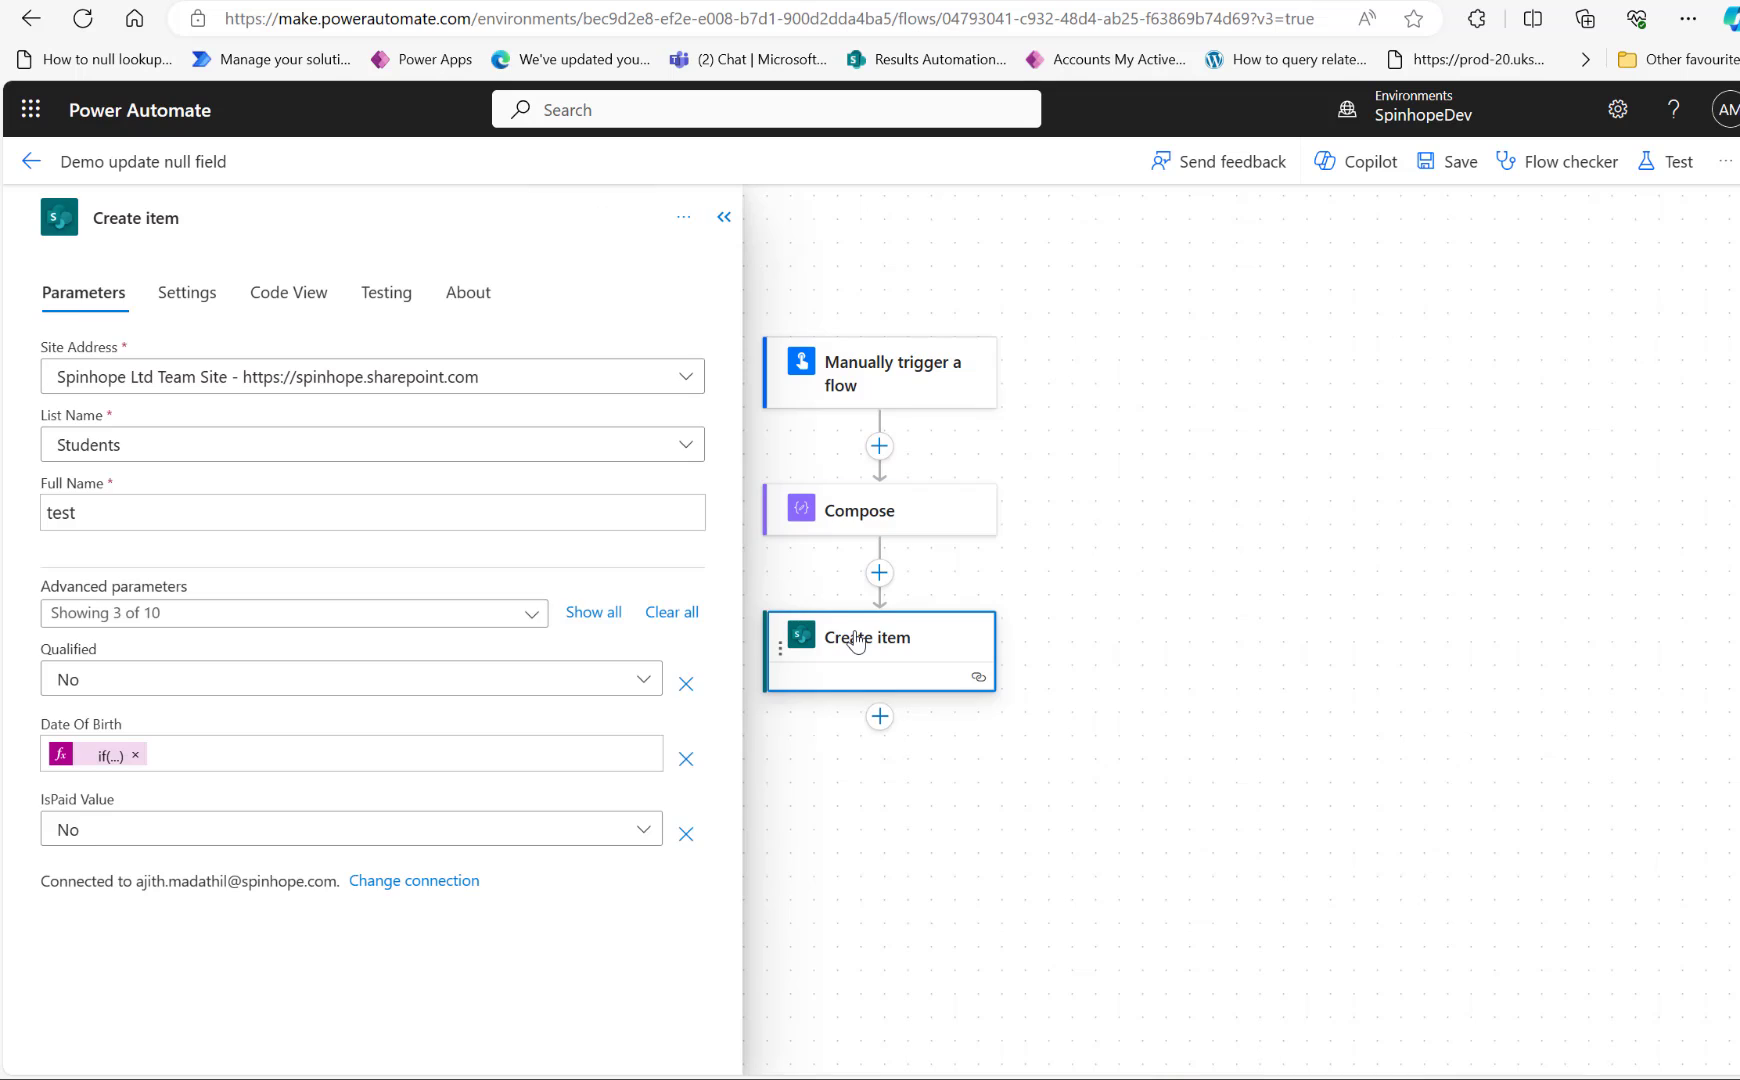
pyautogui.click(95, 757)
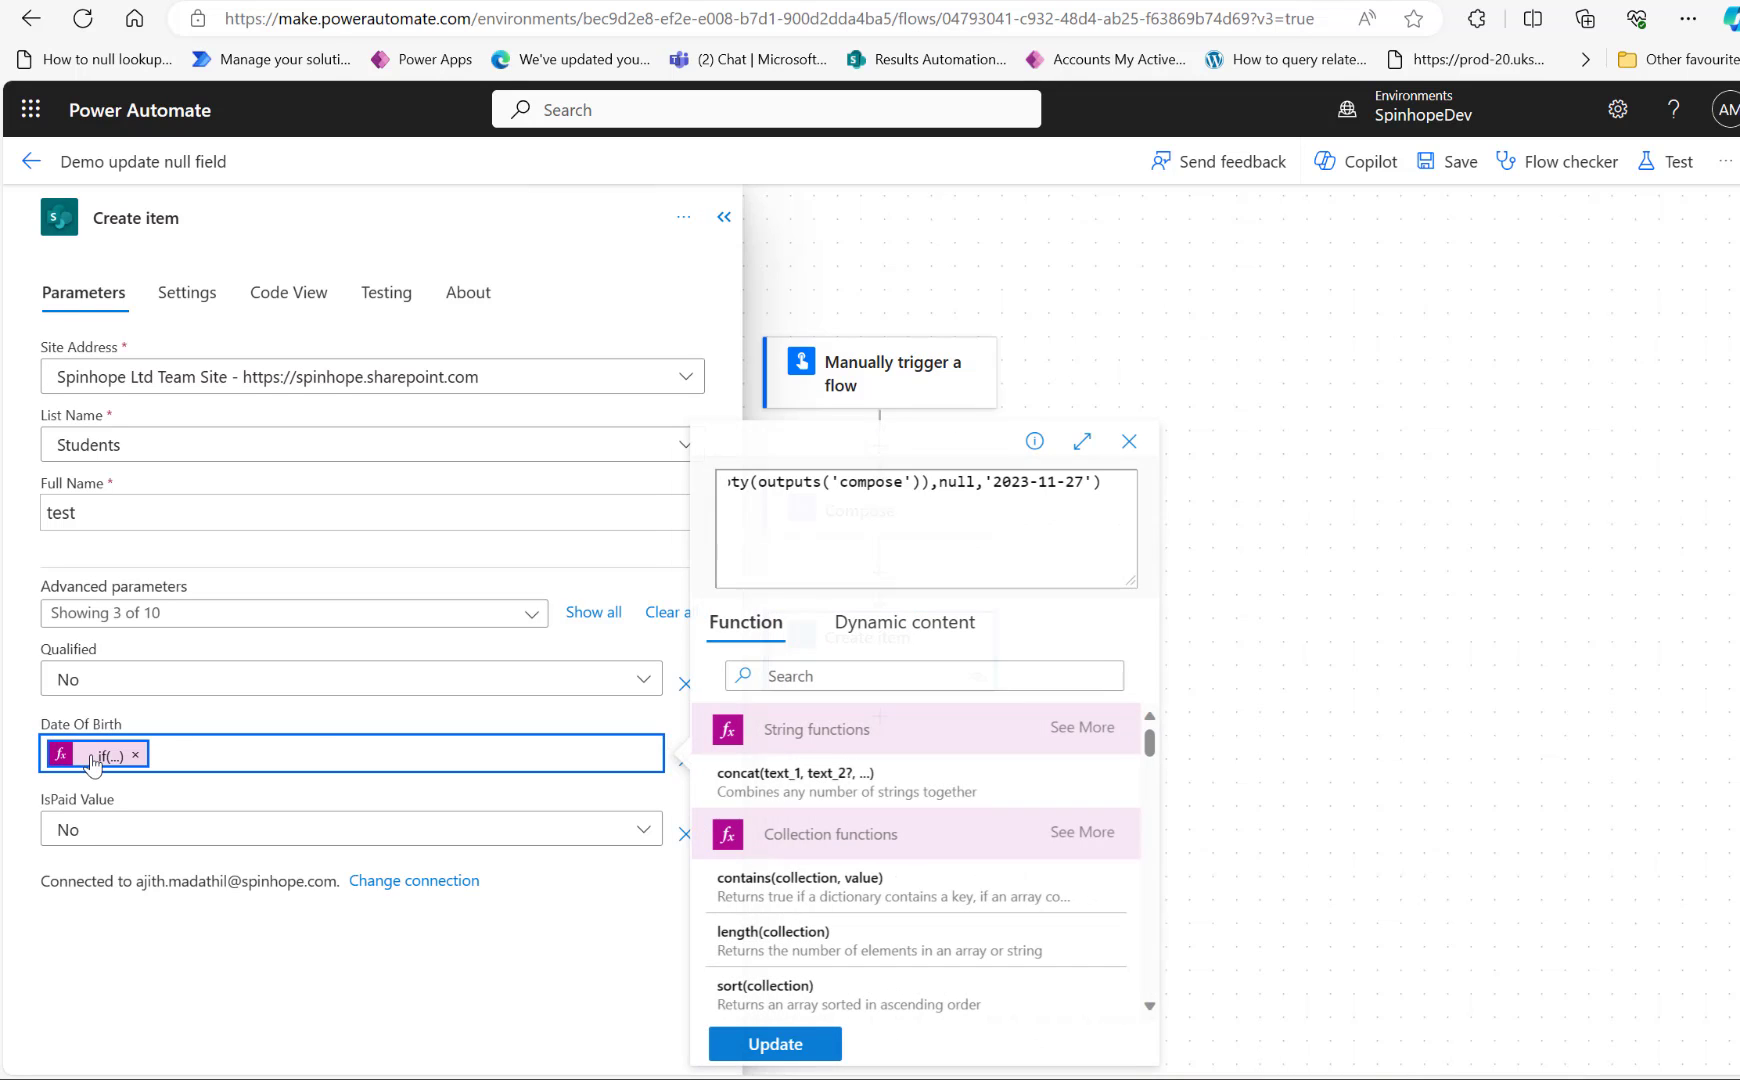
pyautogui.keyDown('shift'); pyautogui.click(845, 519); pyautogui.keyUp('shift')
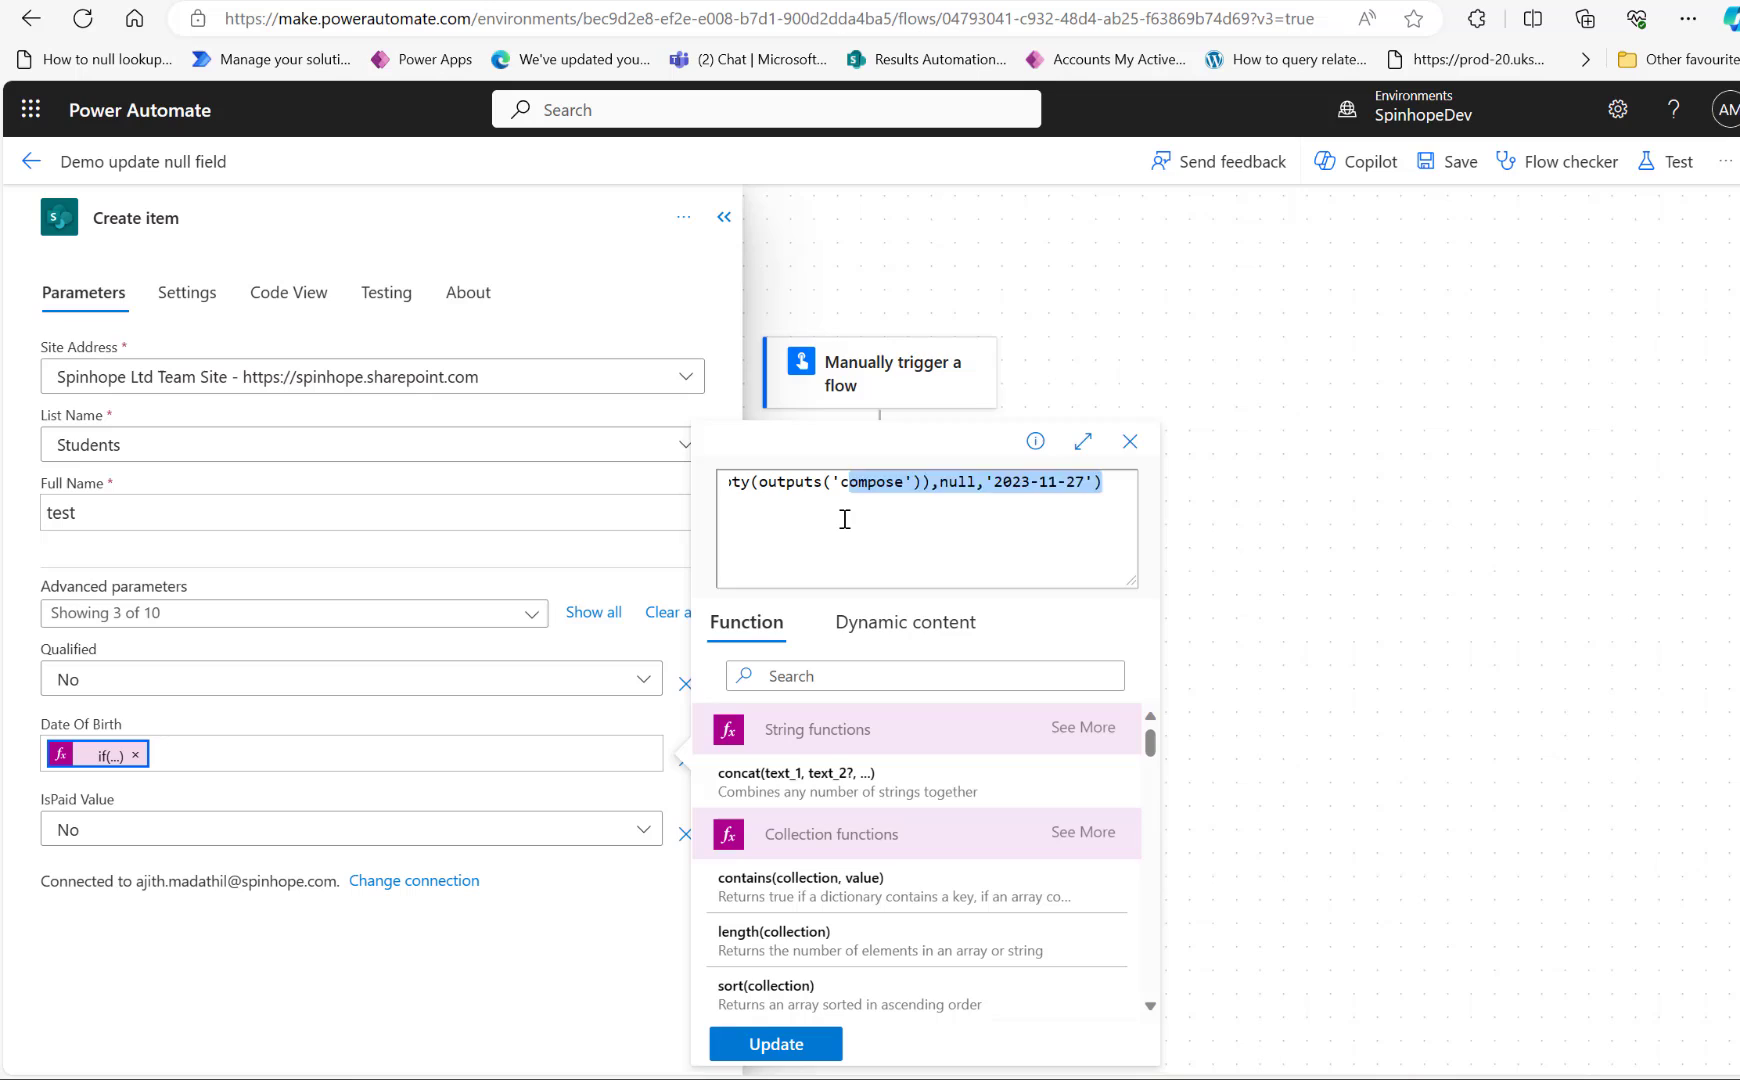
pyautogui.press('Left')
pyautogui.press('Home')
pyautogui.press('Right')
pyautogui.press('Right')
pyautogui.press('Right')
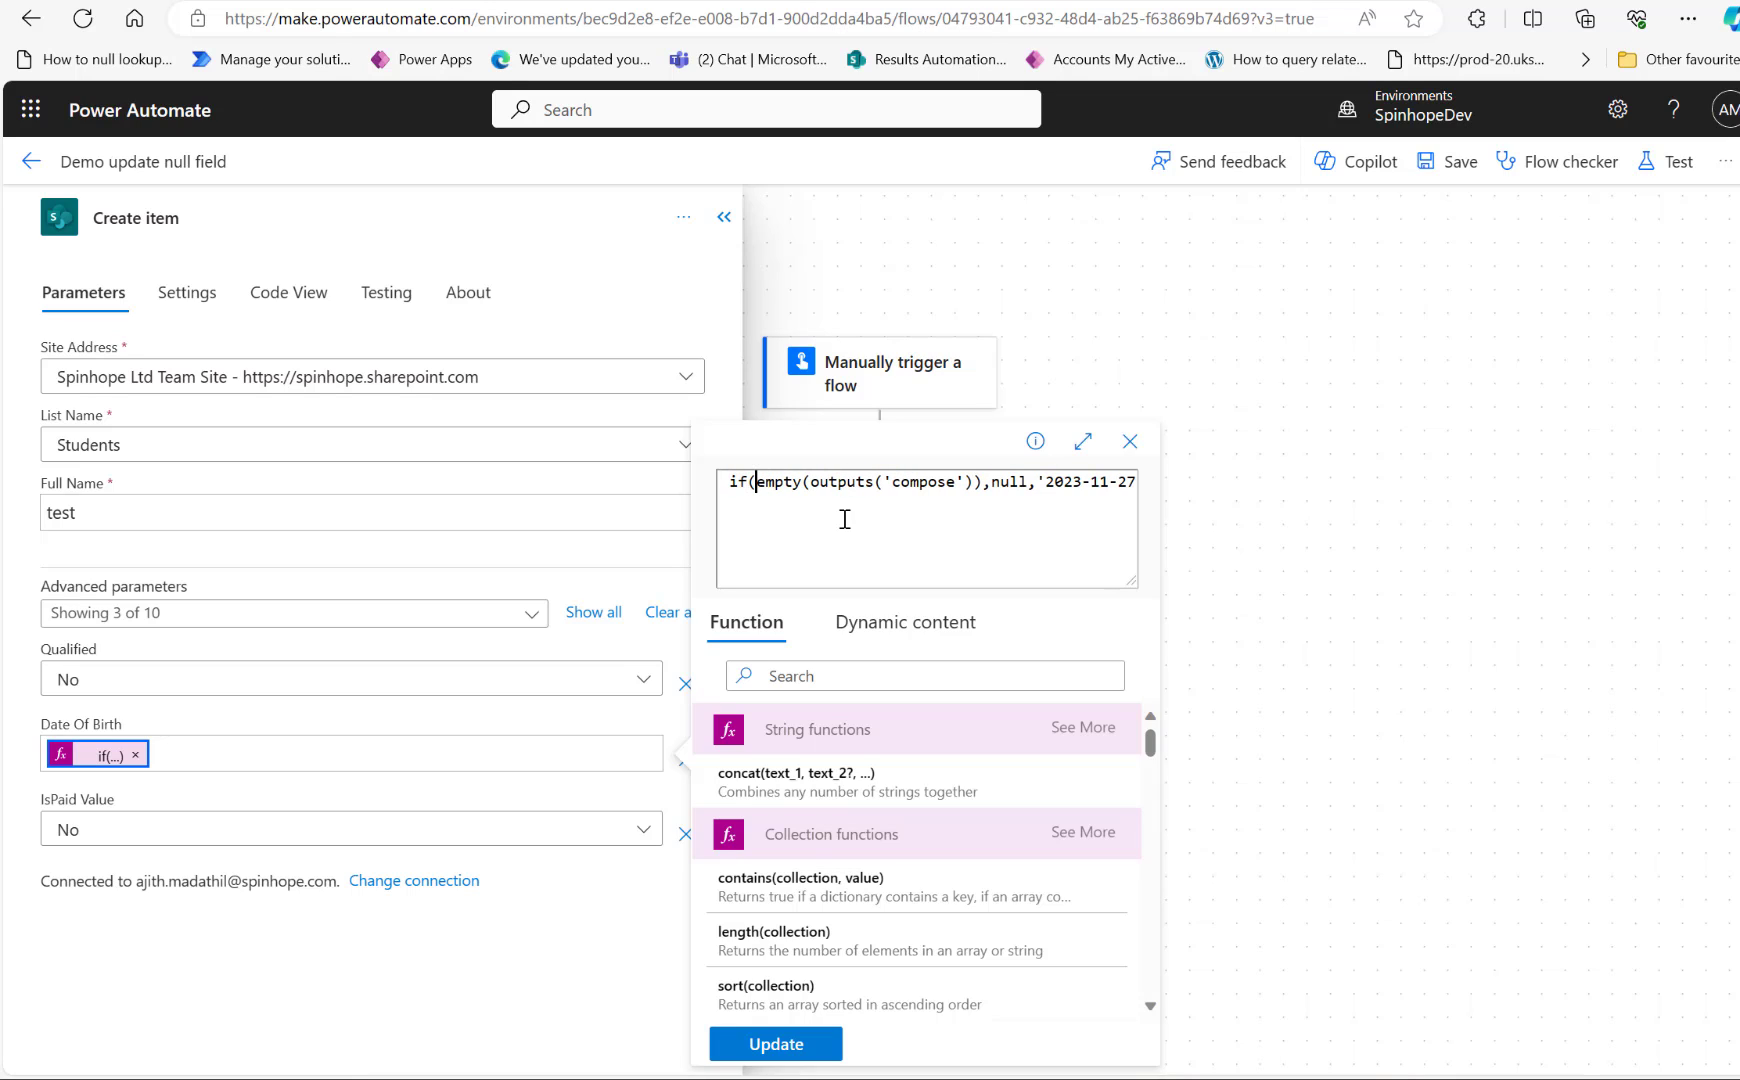
pyautogui.press('Right')
pyautogui.press('Right')
pyautogui.press('Right')
pyautogui.press('Right')
pyautogui.press('Right')
pyautogui.press('Right')
pyautogui.press('Right')
pyautogui.press('Right')
pyautogui.press('Right')
pyautogui.moveTo(1043, 482)
pyautogui.mouseDown()
pyautogui.moveTo(1101, 483)
pyautogui.moveTo(1073, 483)
pyautogui.mouseUp()
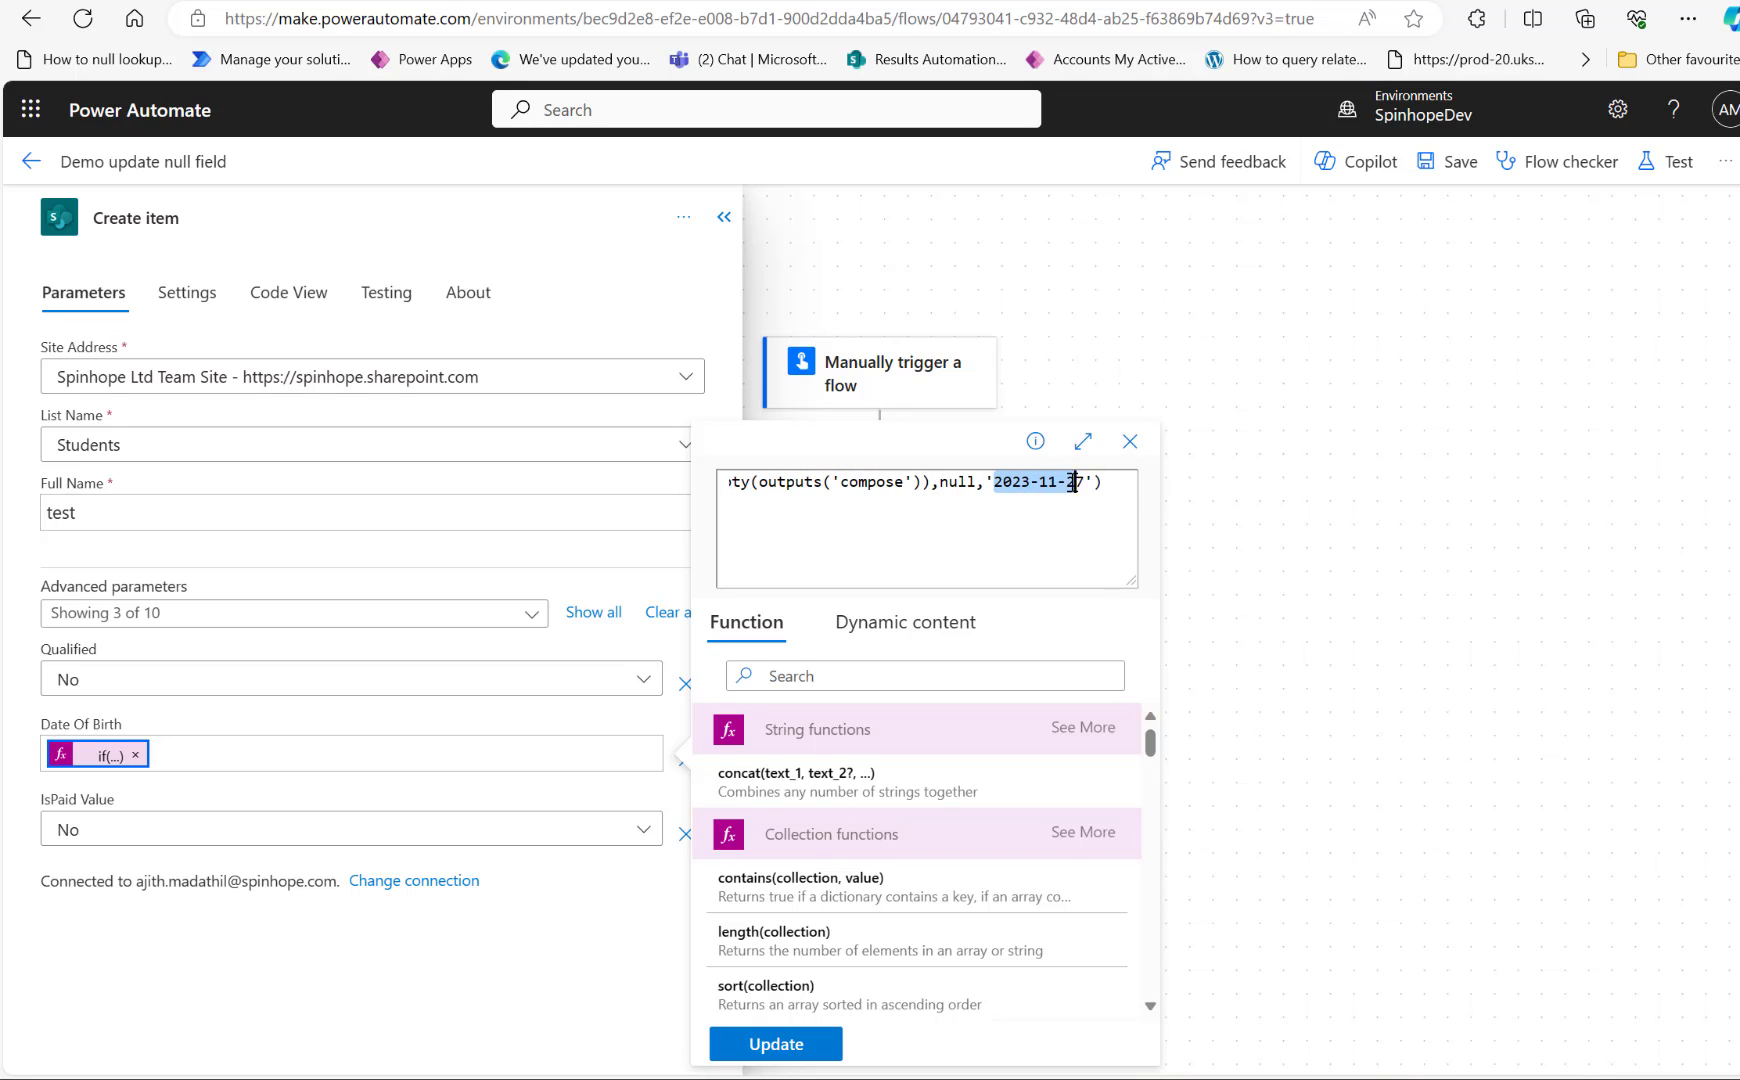
# Run a manual test and review Create item's error about Date Of Birth's empty value.
pyautogui.click(1429, 649)
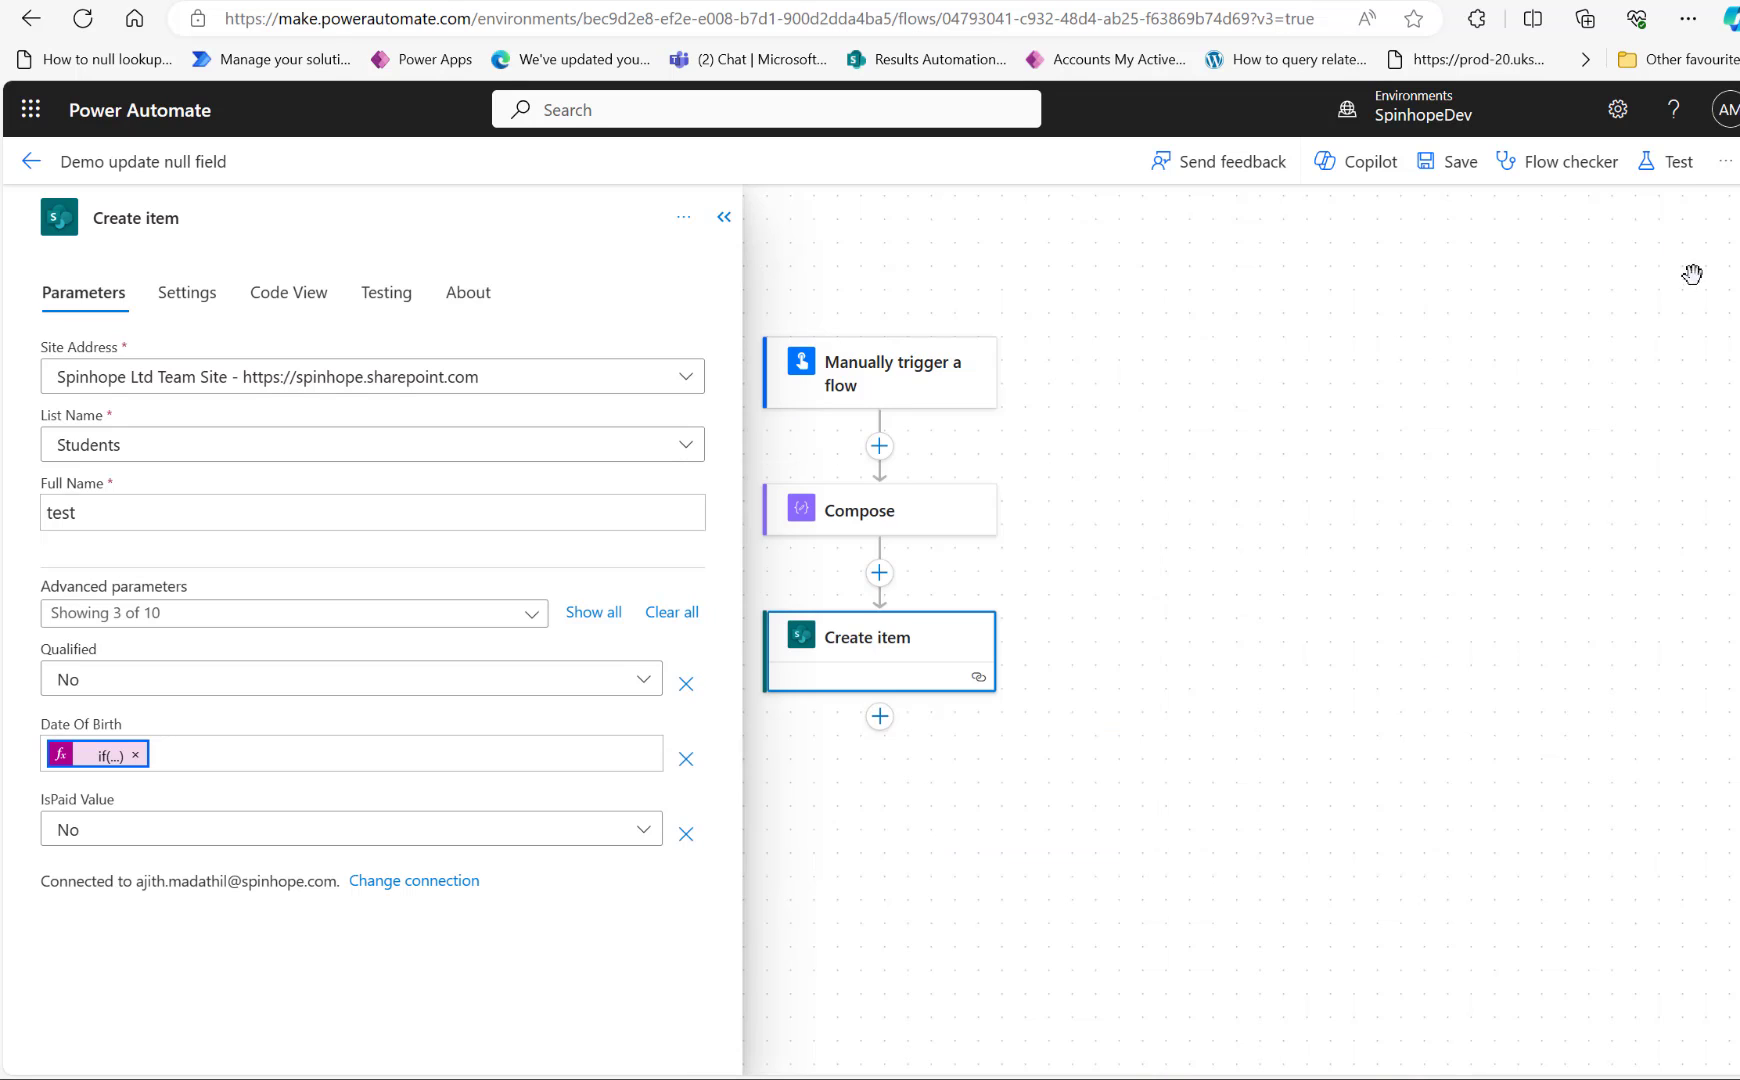
pyautogui.click(1668, 176)
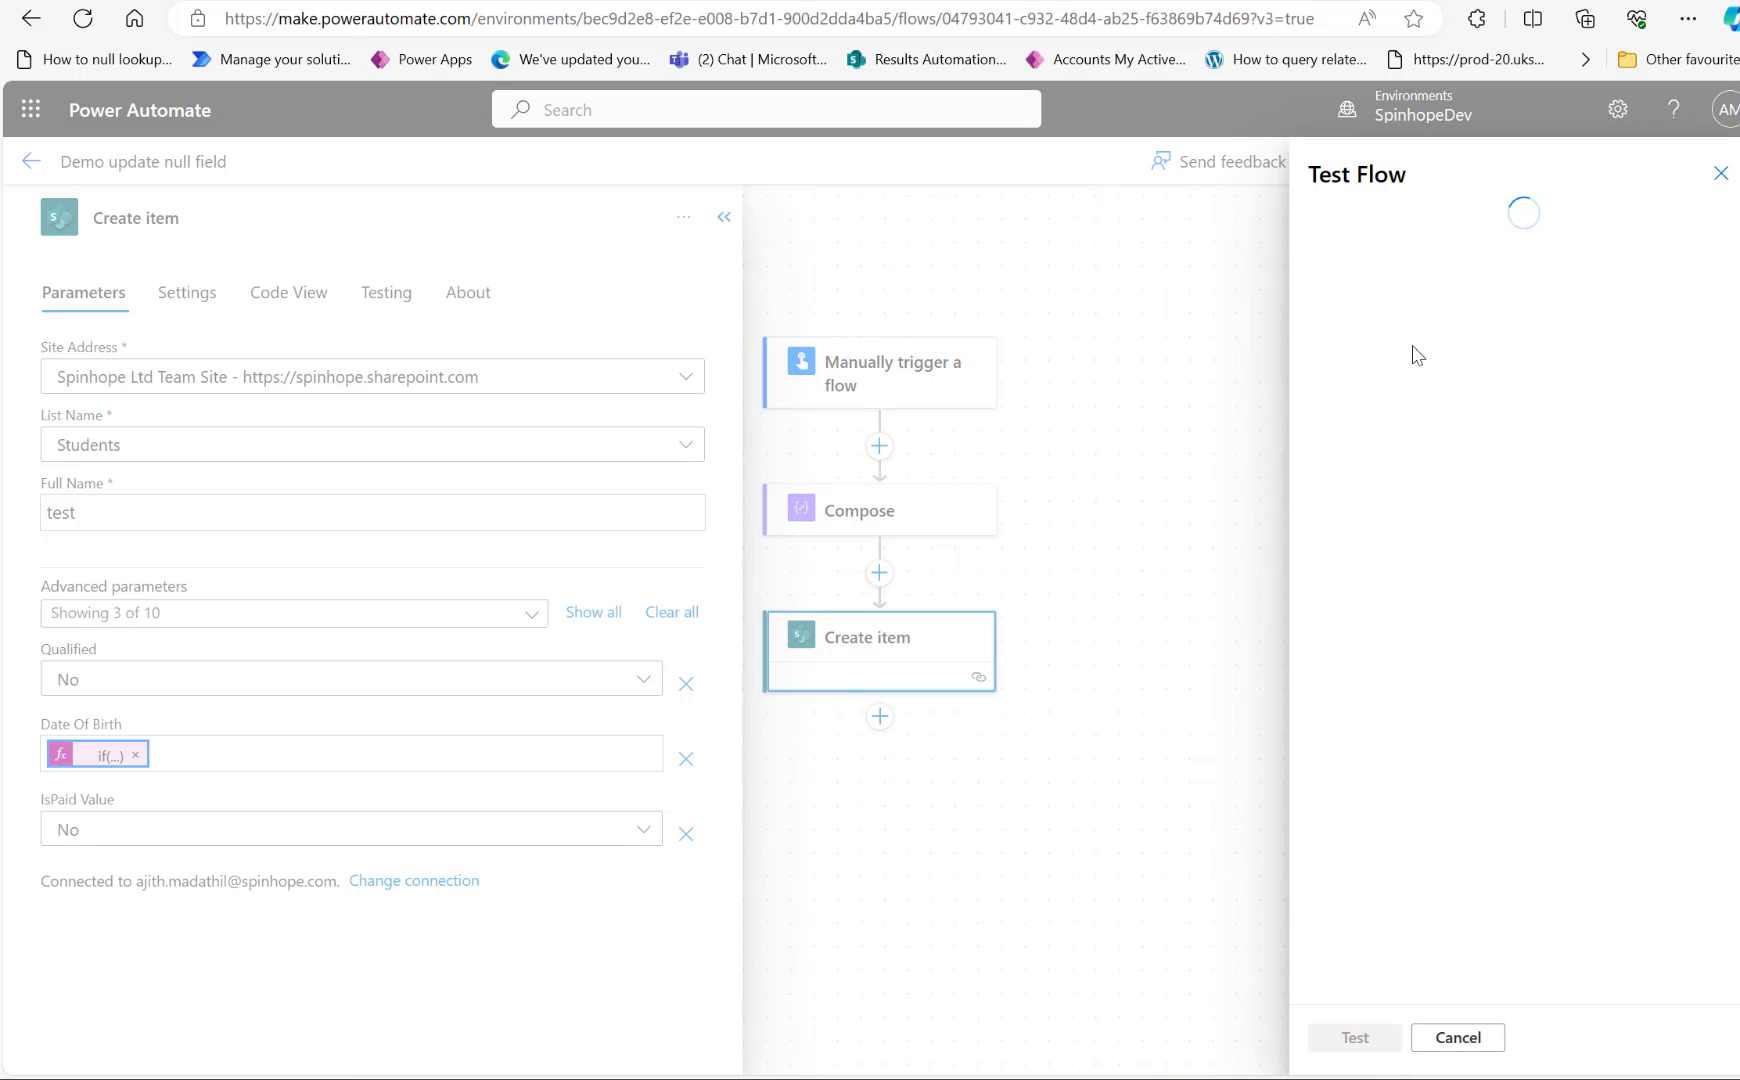
pyautogui.click(1398, 238)
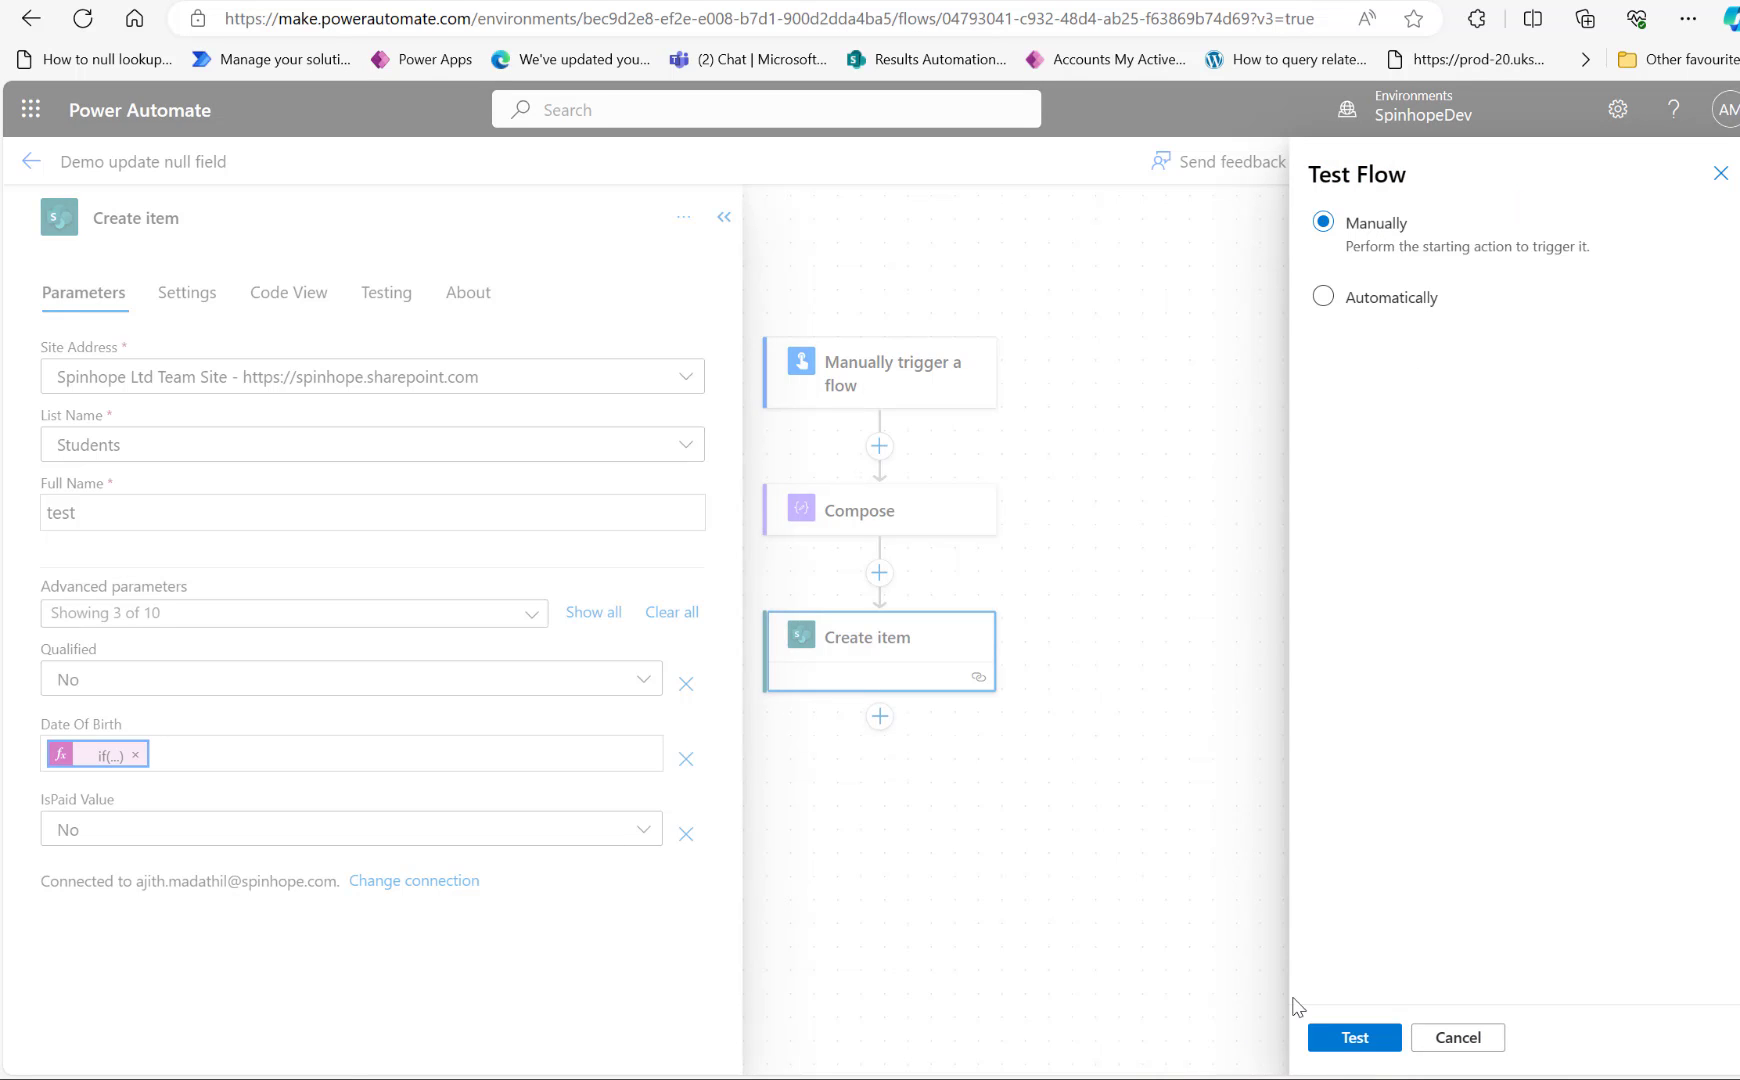
pyautogui.click(1352, 1036)
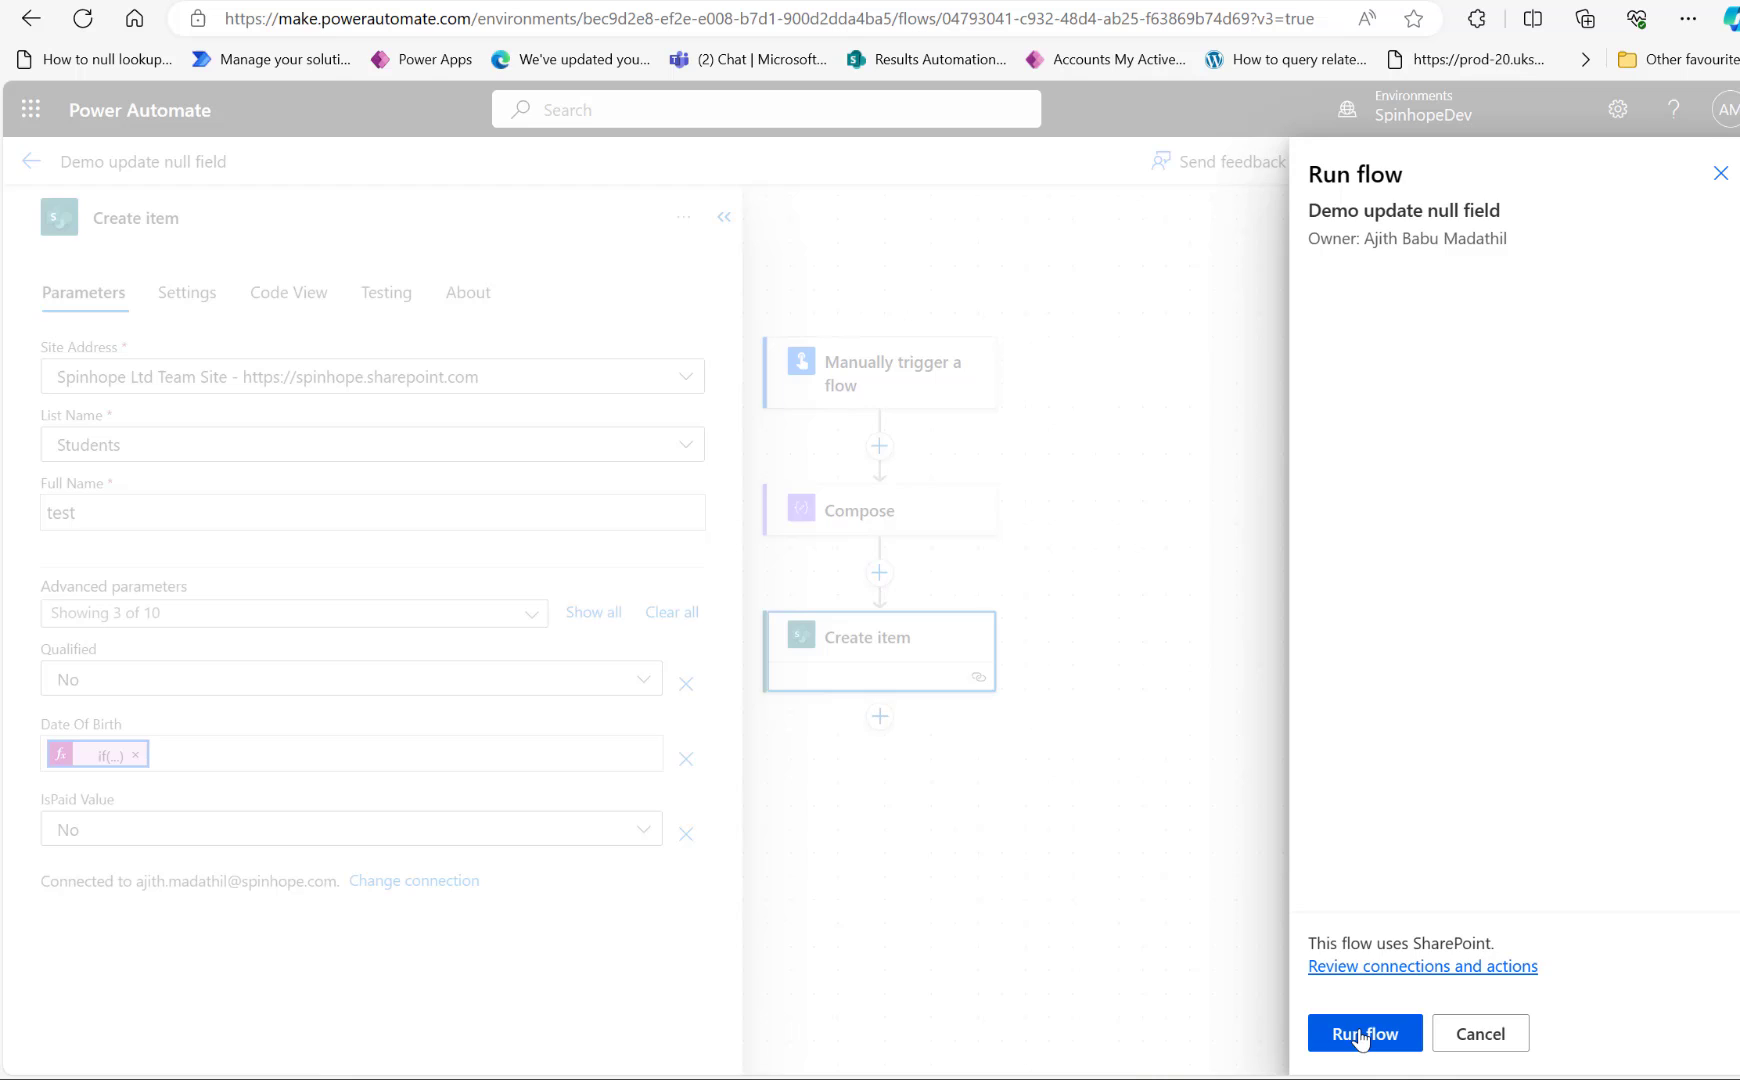
pyautogui.click(1355, 1036)
pyautogui.click(1356, 1034)
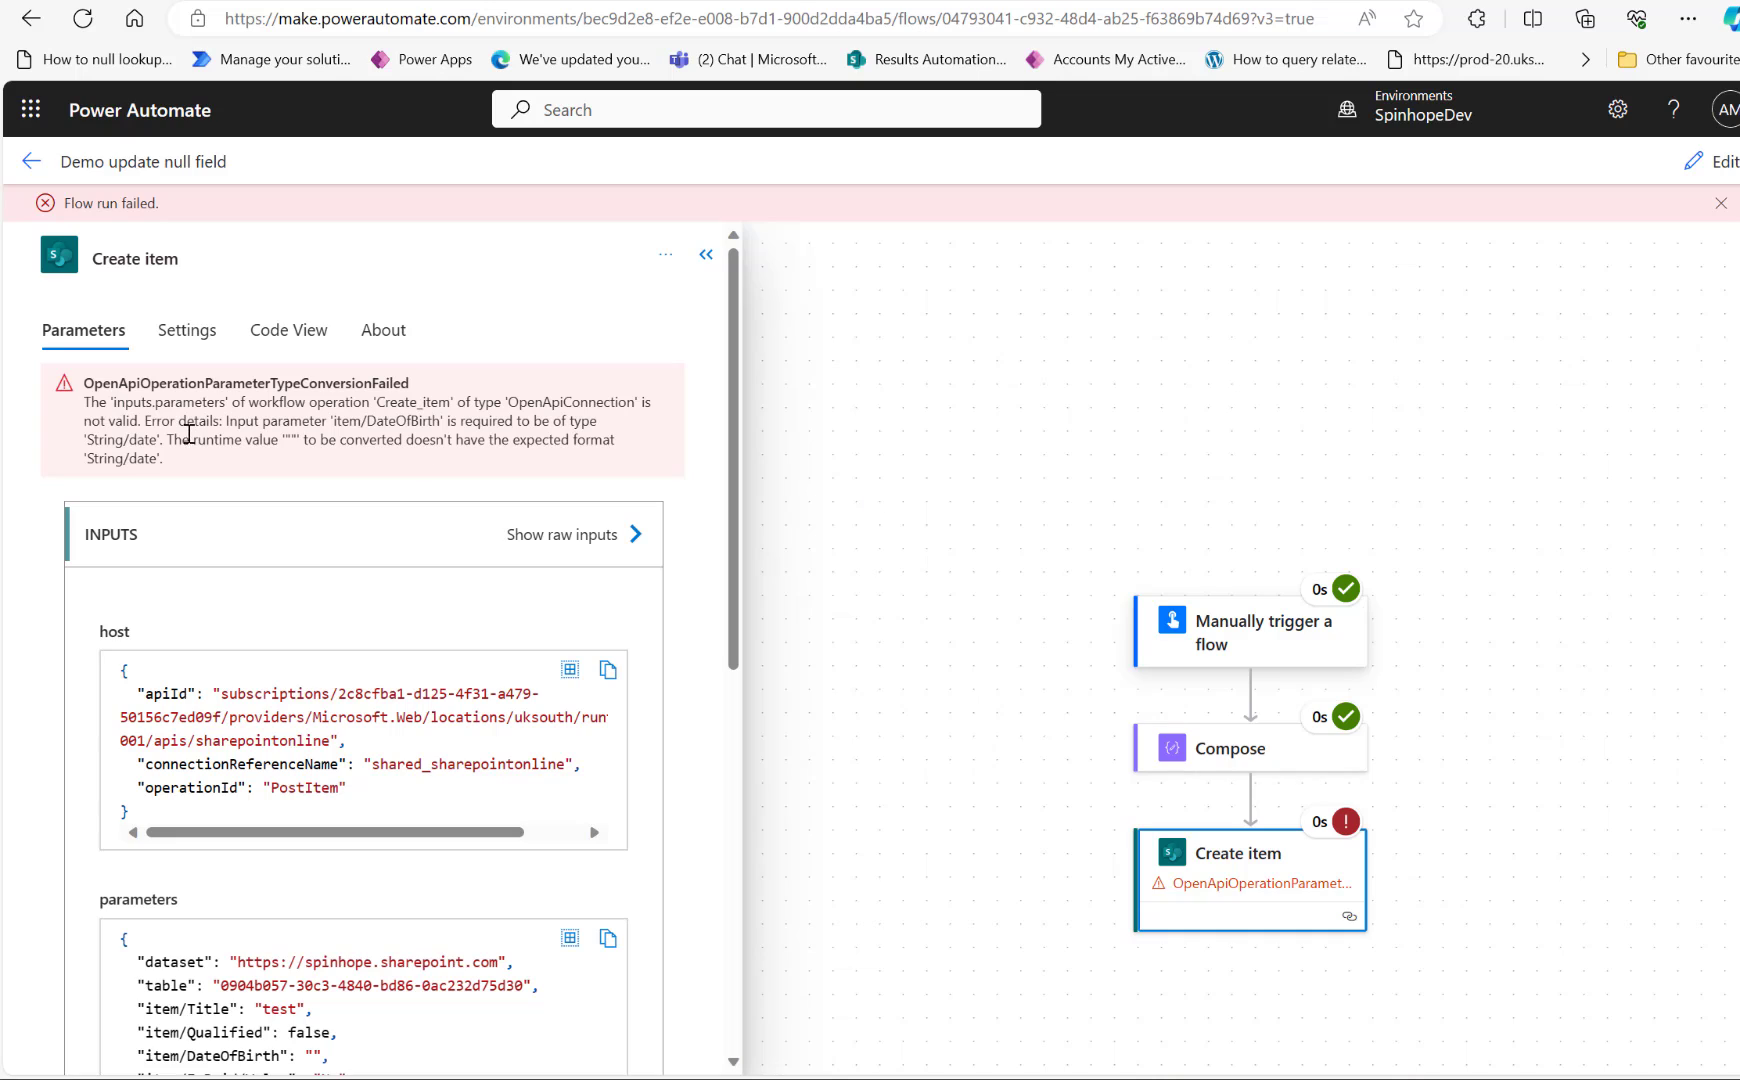
pyautogui.moveTo(234, 440); pyautogui.dragTo(557, 462)
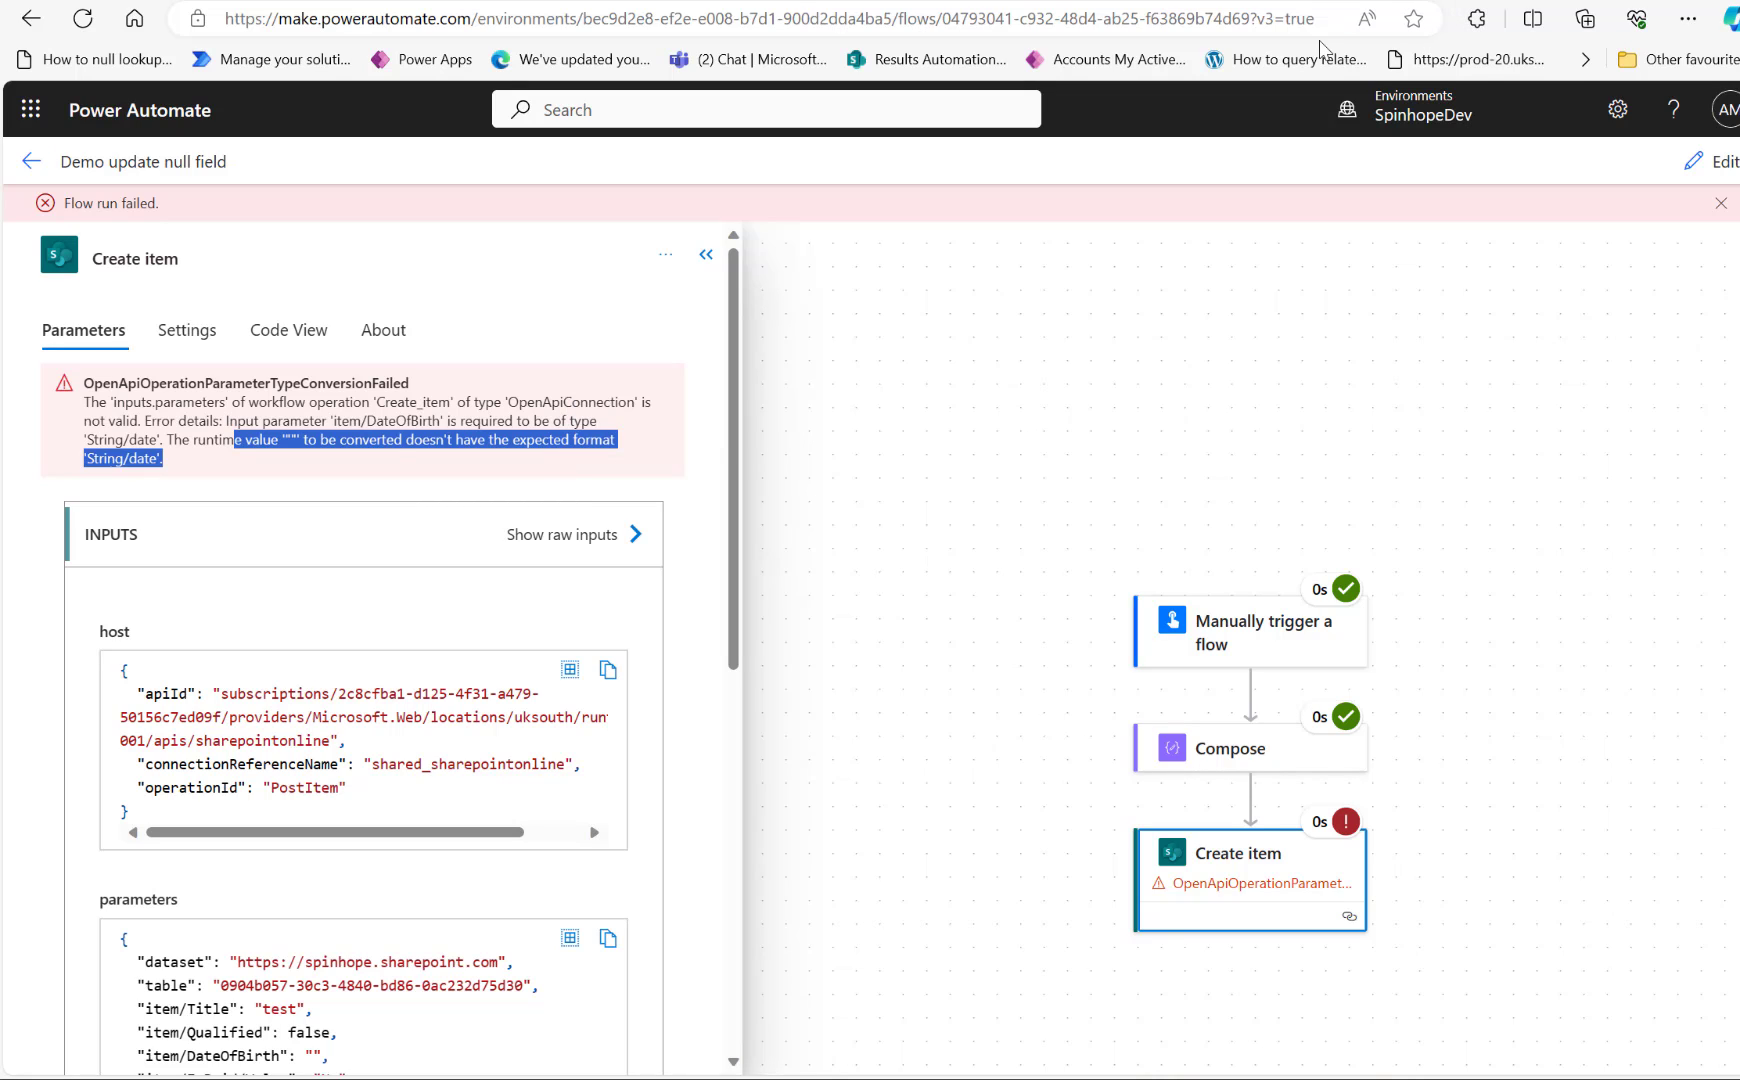
# Switch to the classic designer and view Create item's Date Of Birth expression.
pyautogui.click(1703, 165)
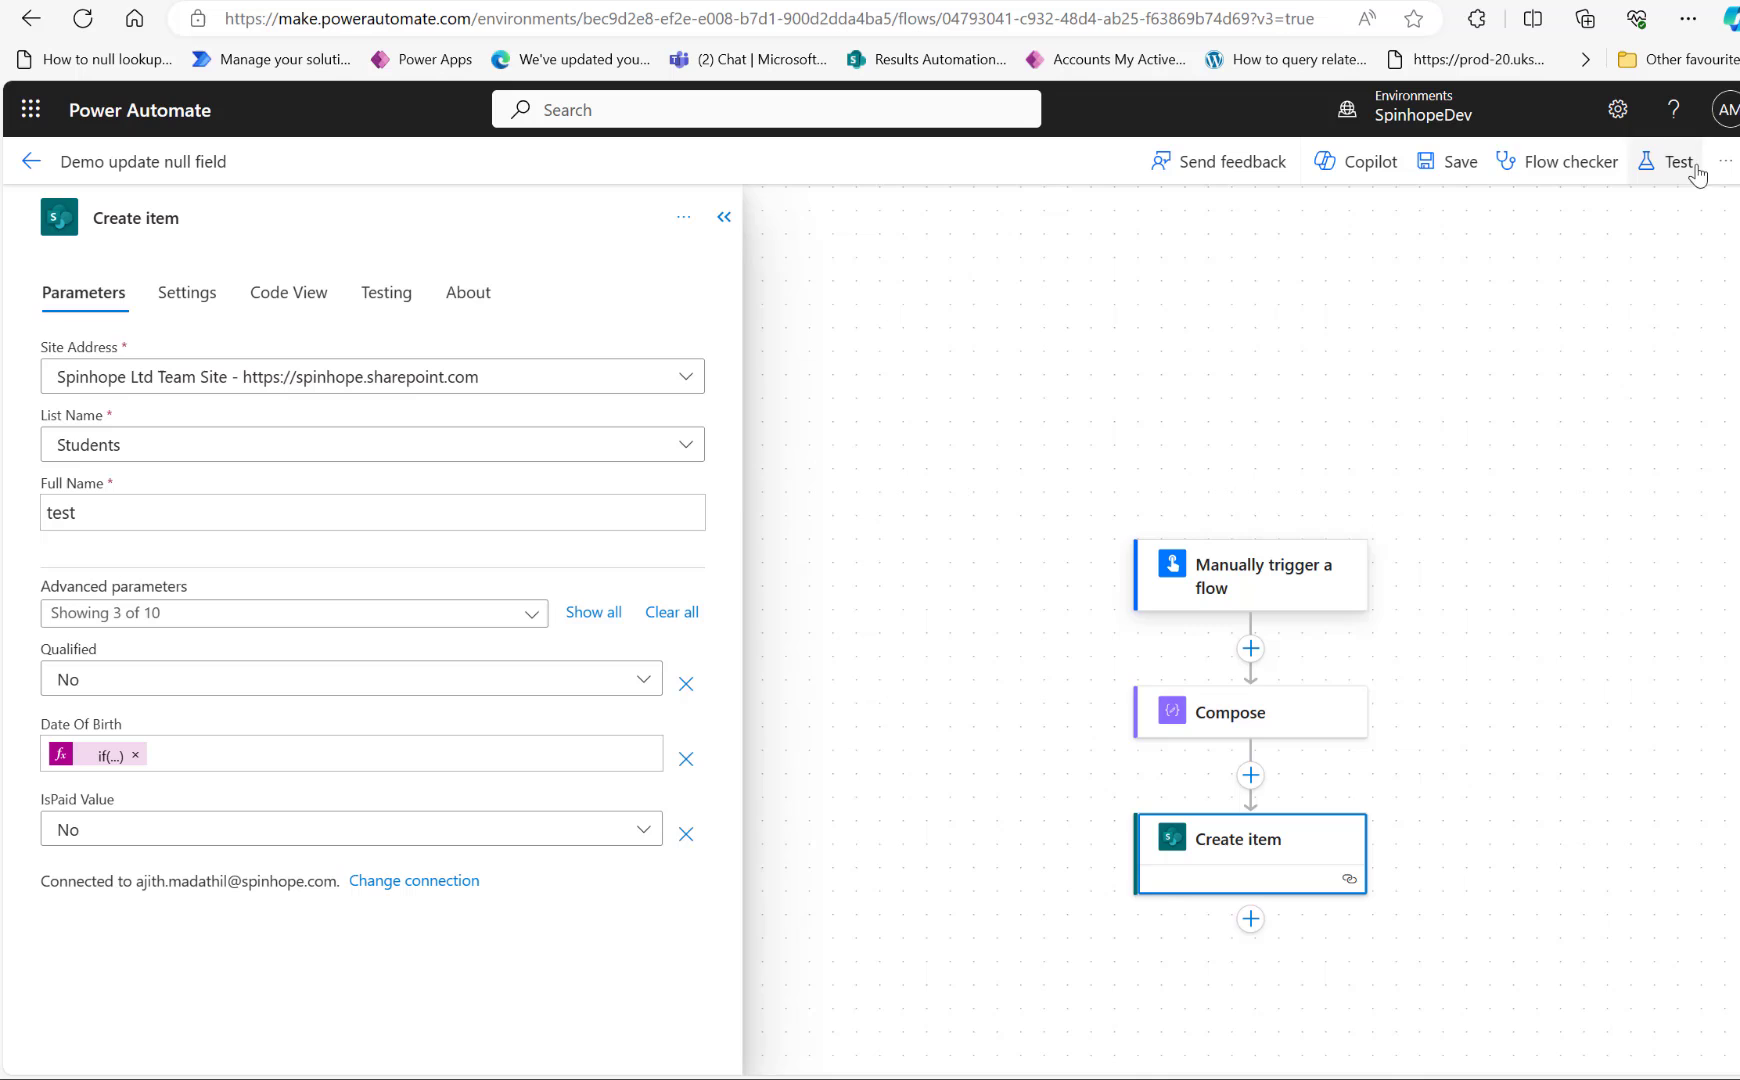
pyautogui.click(1728, 168)
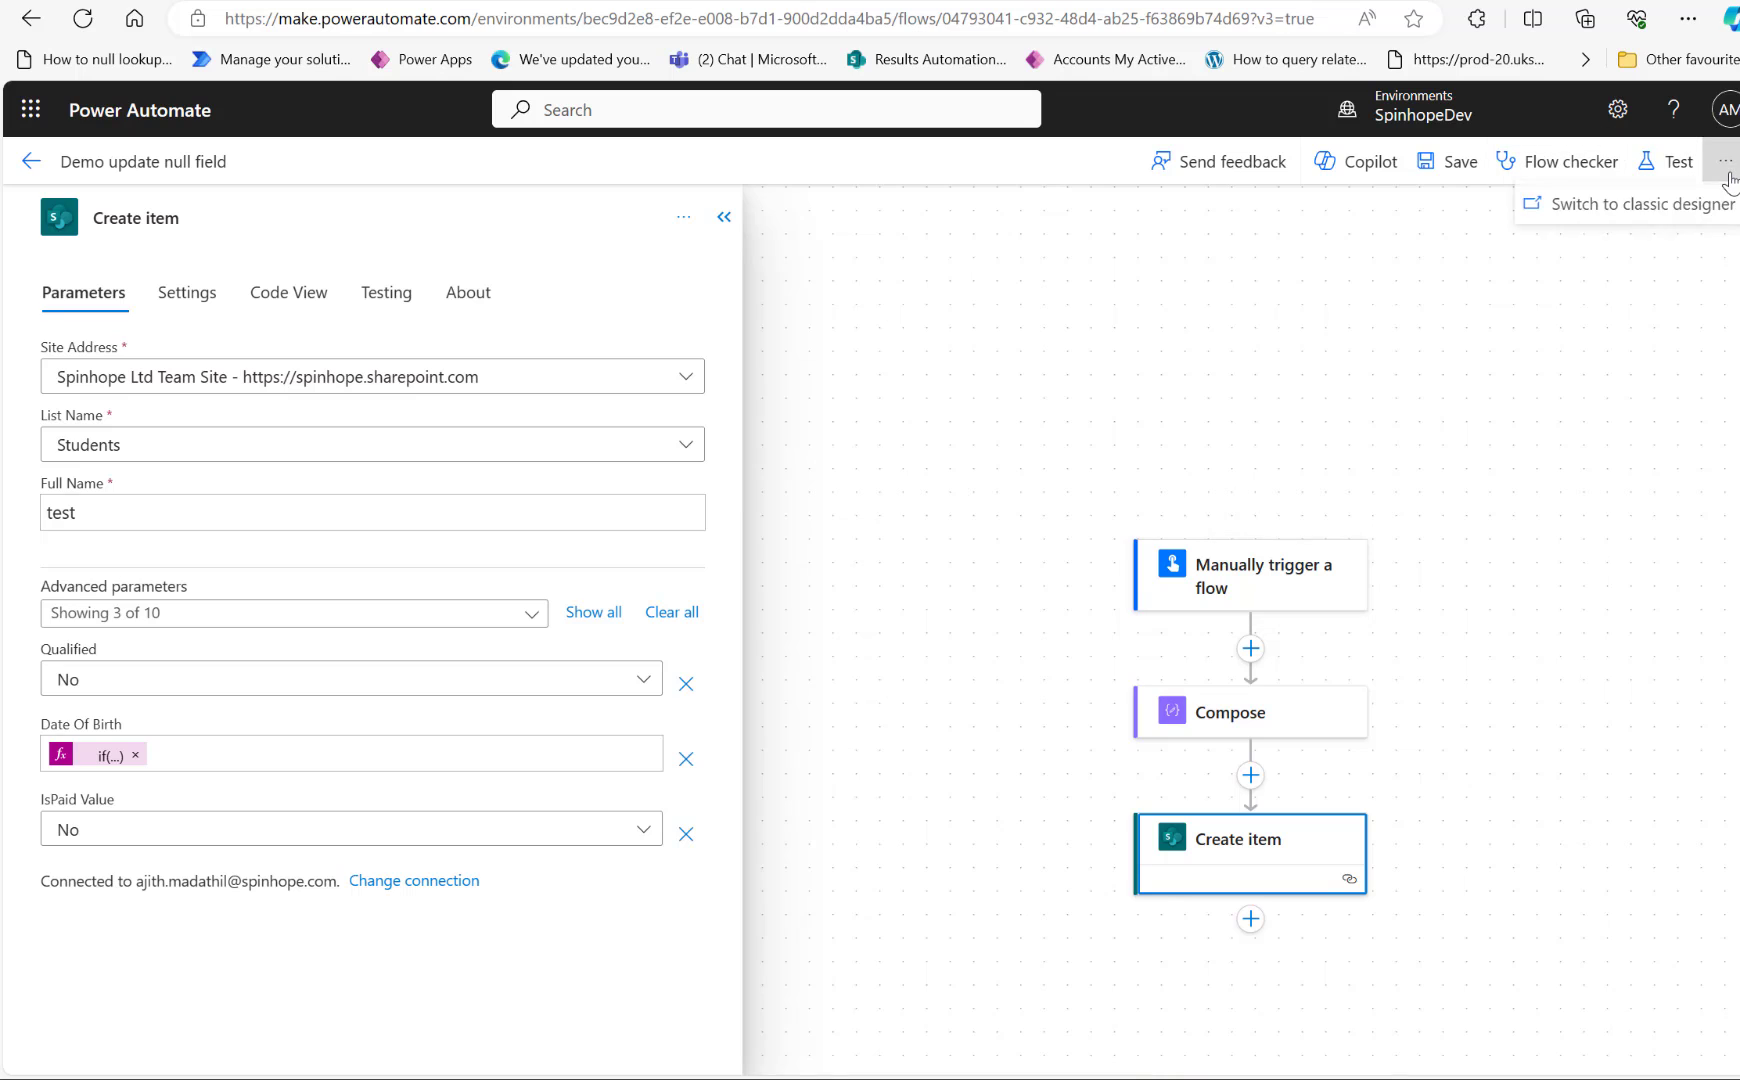
pyautogui.click(1593, 210)
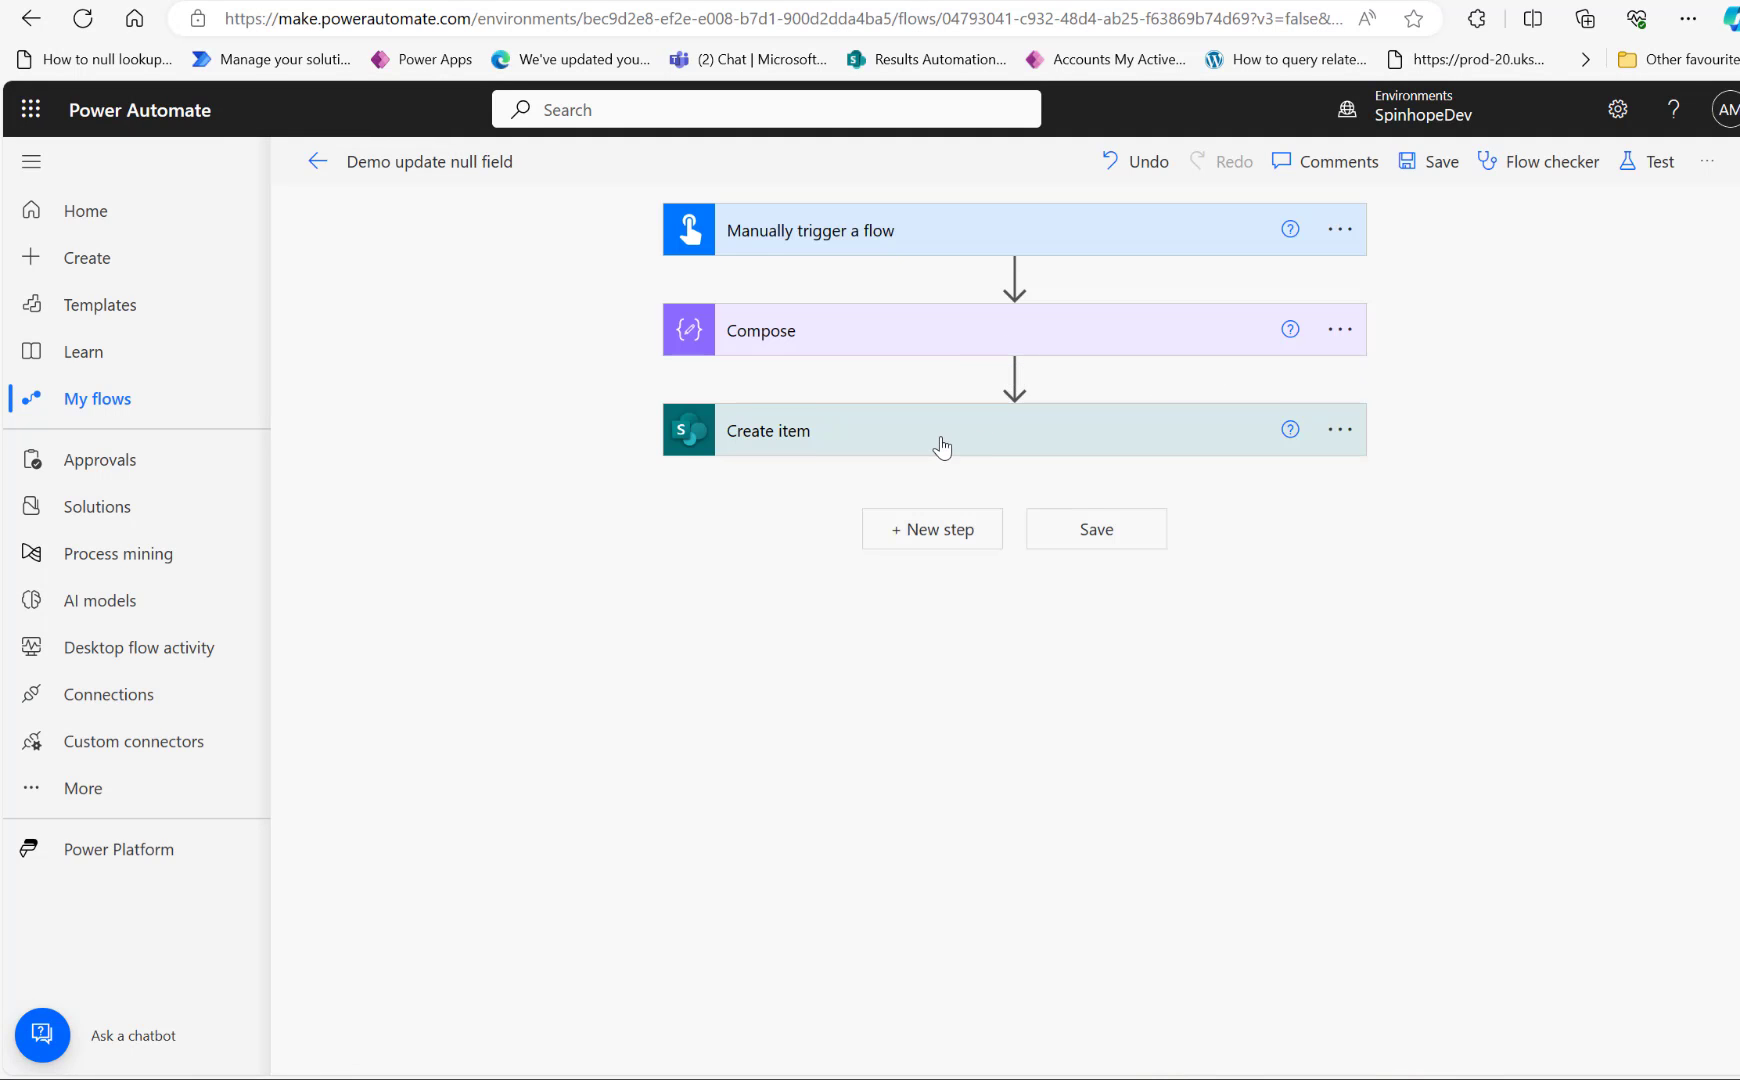
pyautogui.click(935, 445)
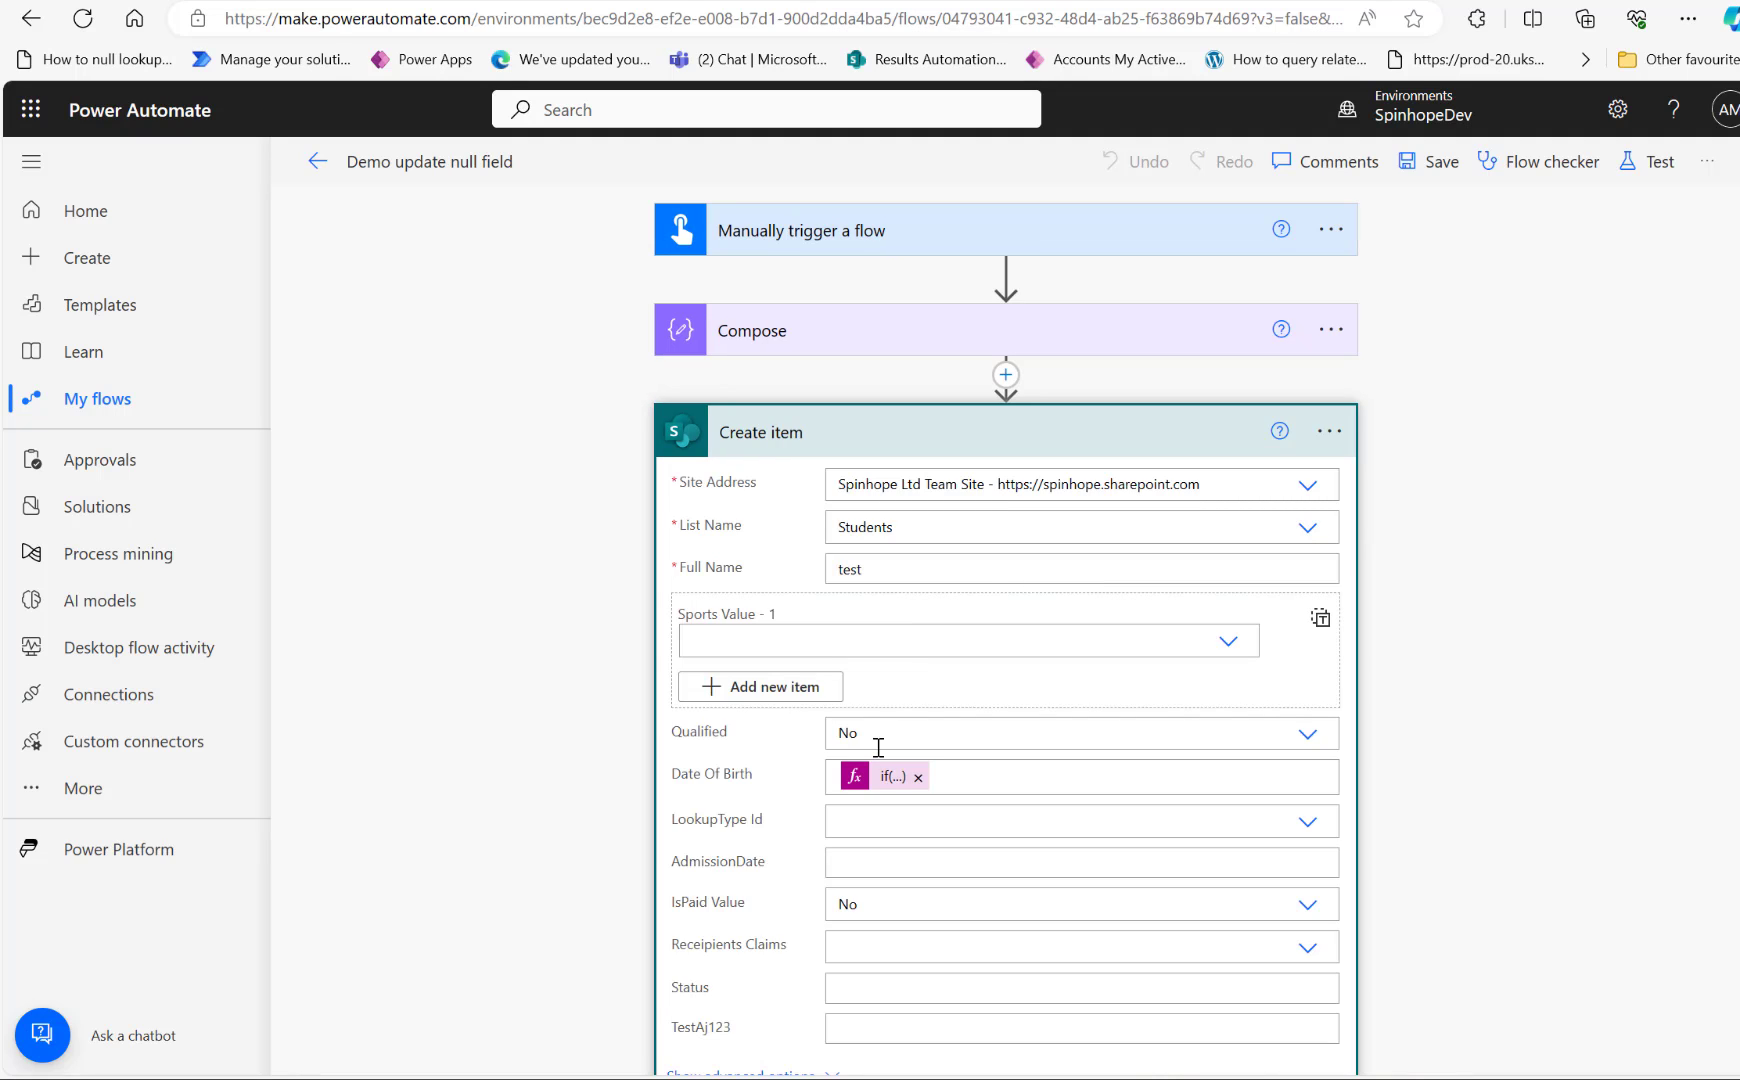
pyautogui.click(890, 777)
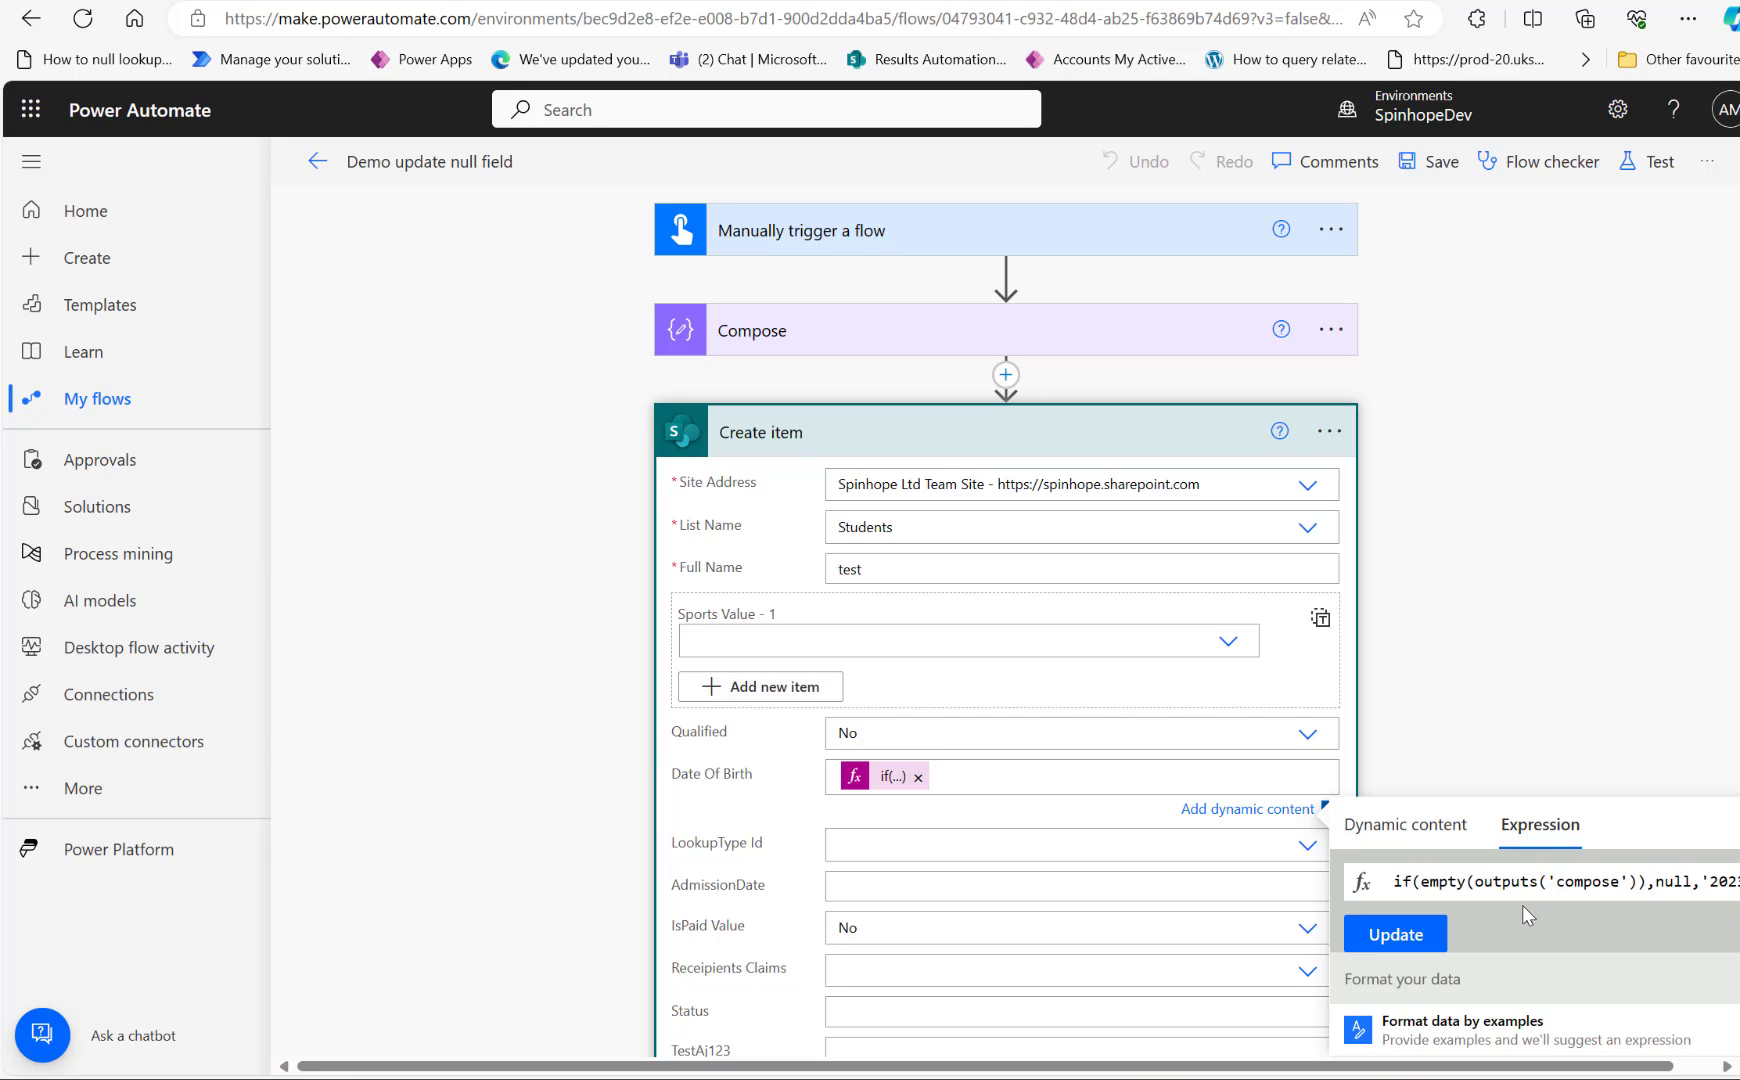
# Run a second manual test from the classic designer and review the Date Of Birth error.
pyautogui.click(1733, 350)
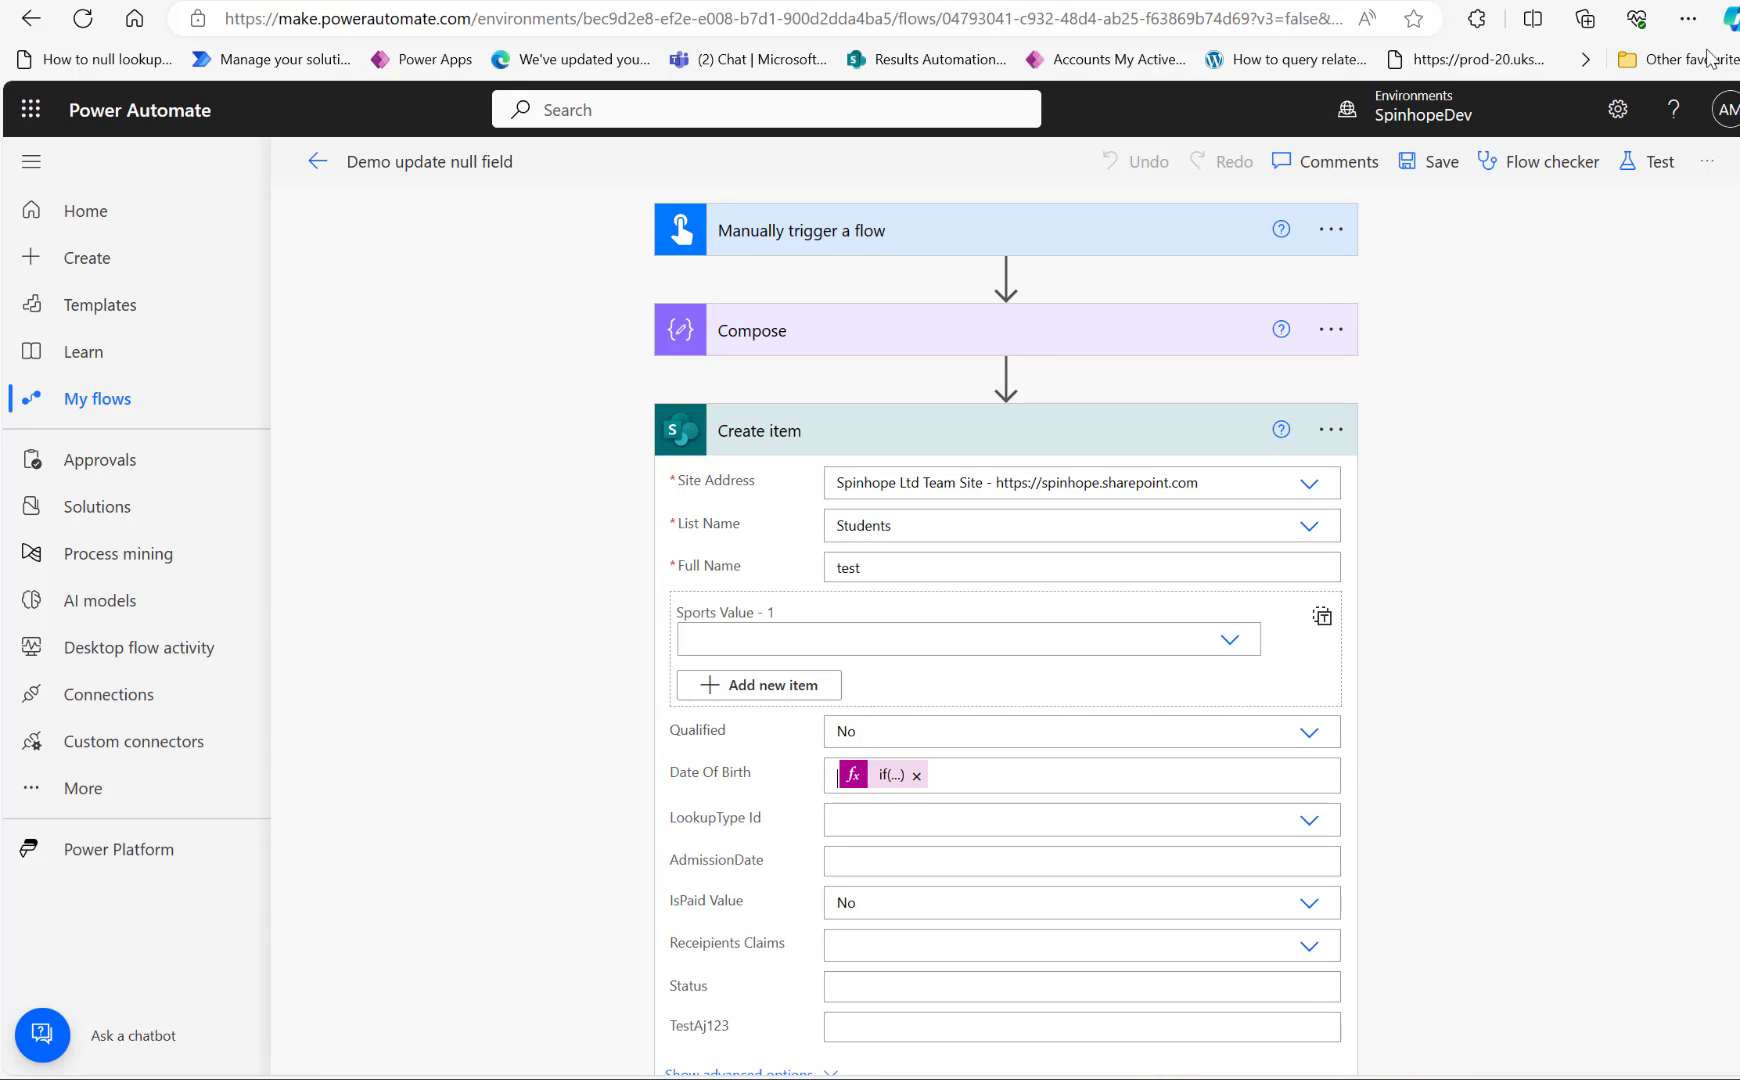
pyautogui.click(1652, 175)
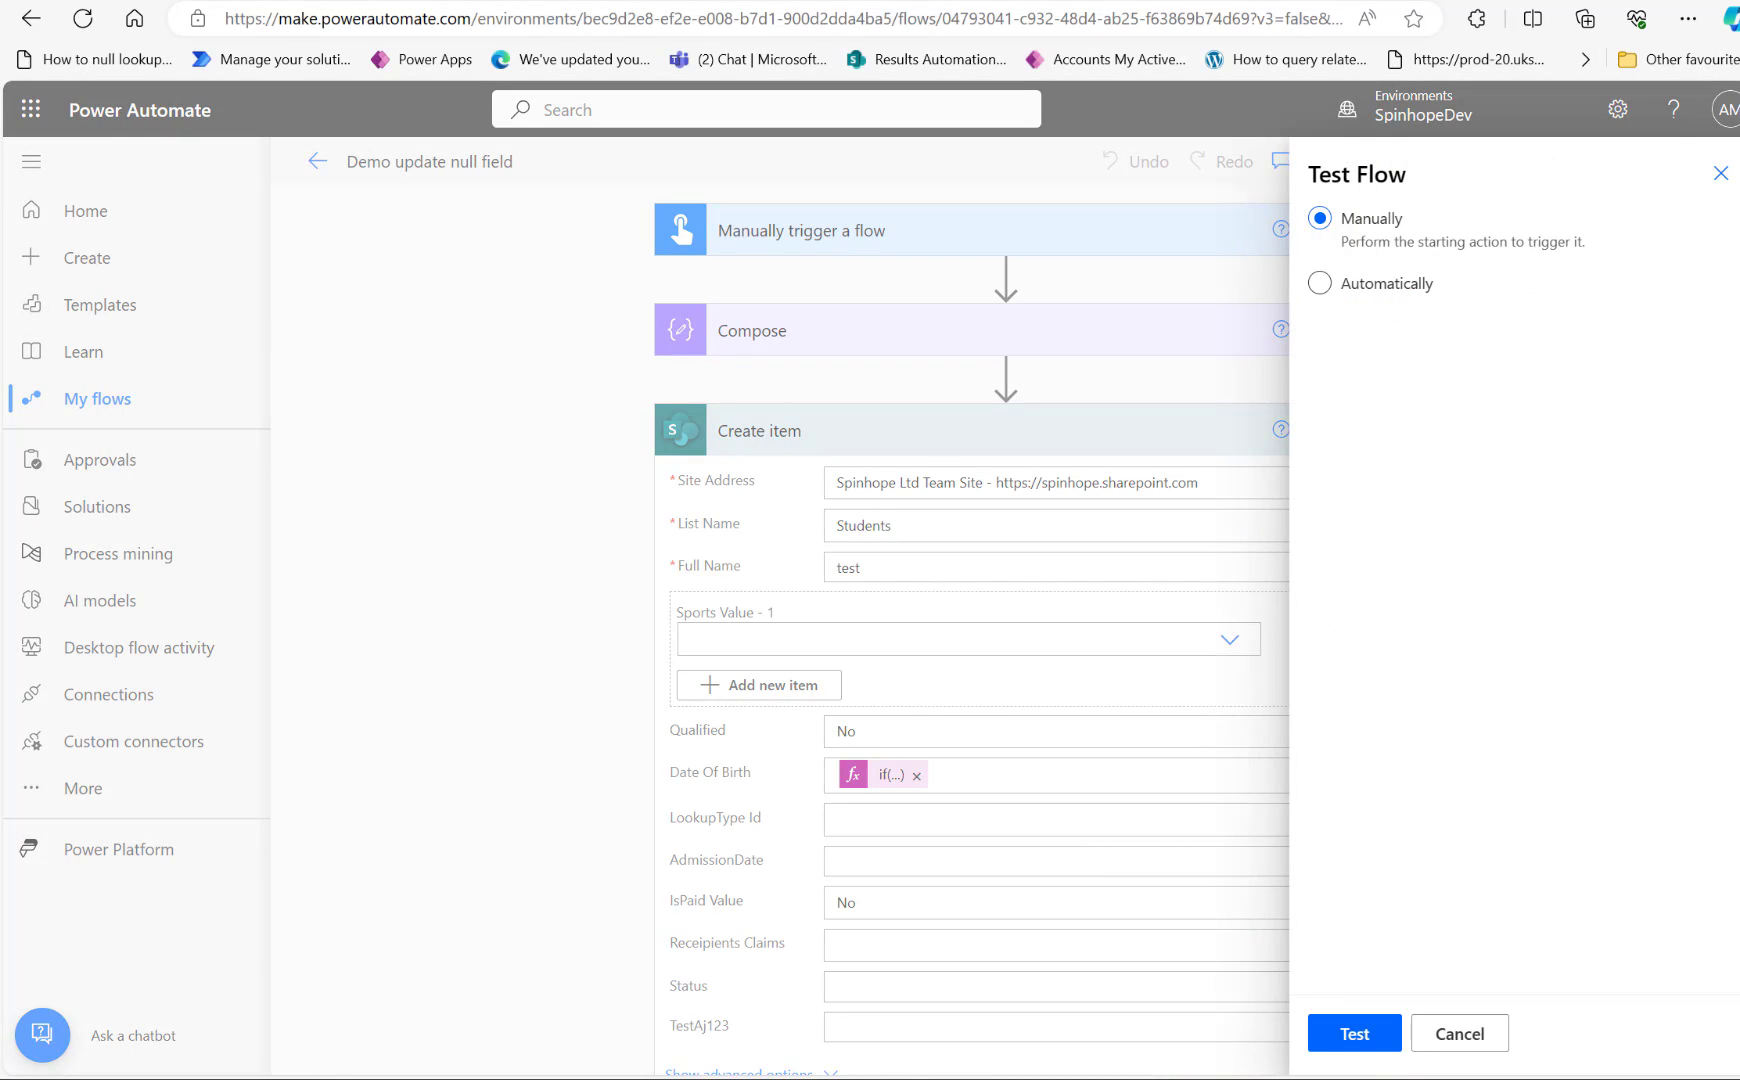
pyautogui.click(1345, 1032)
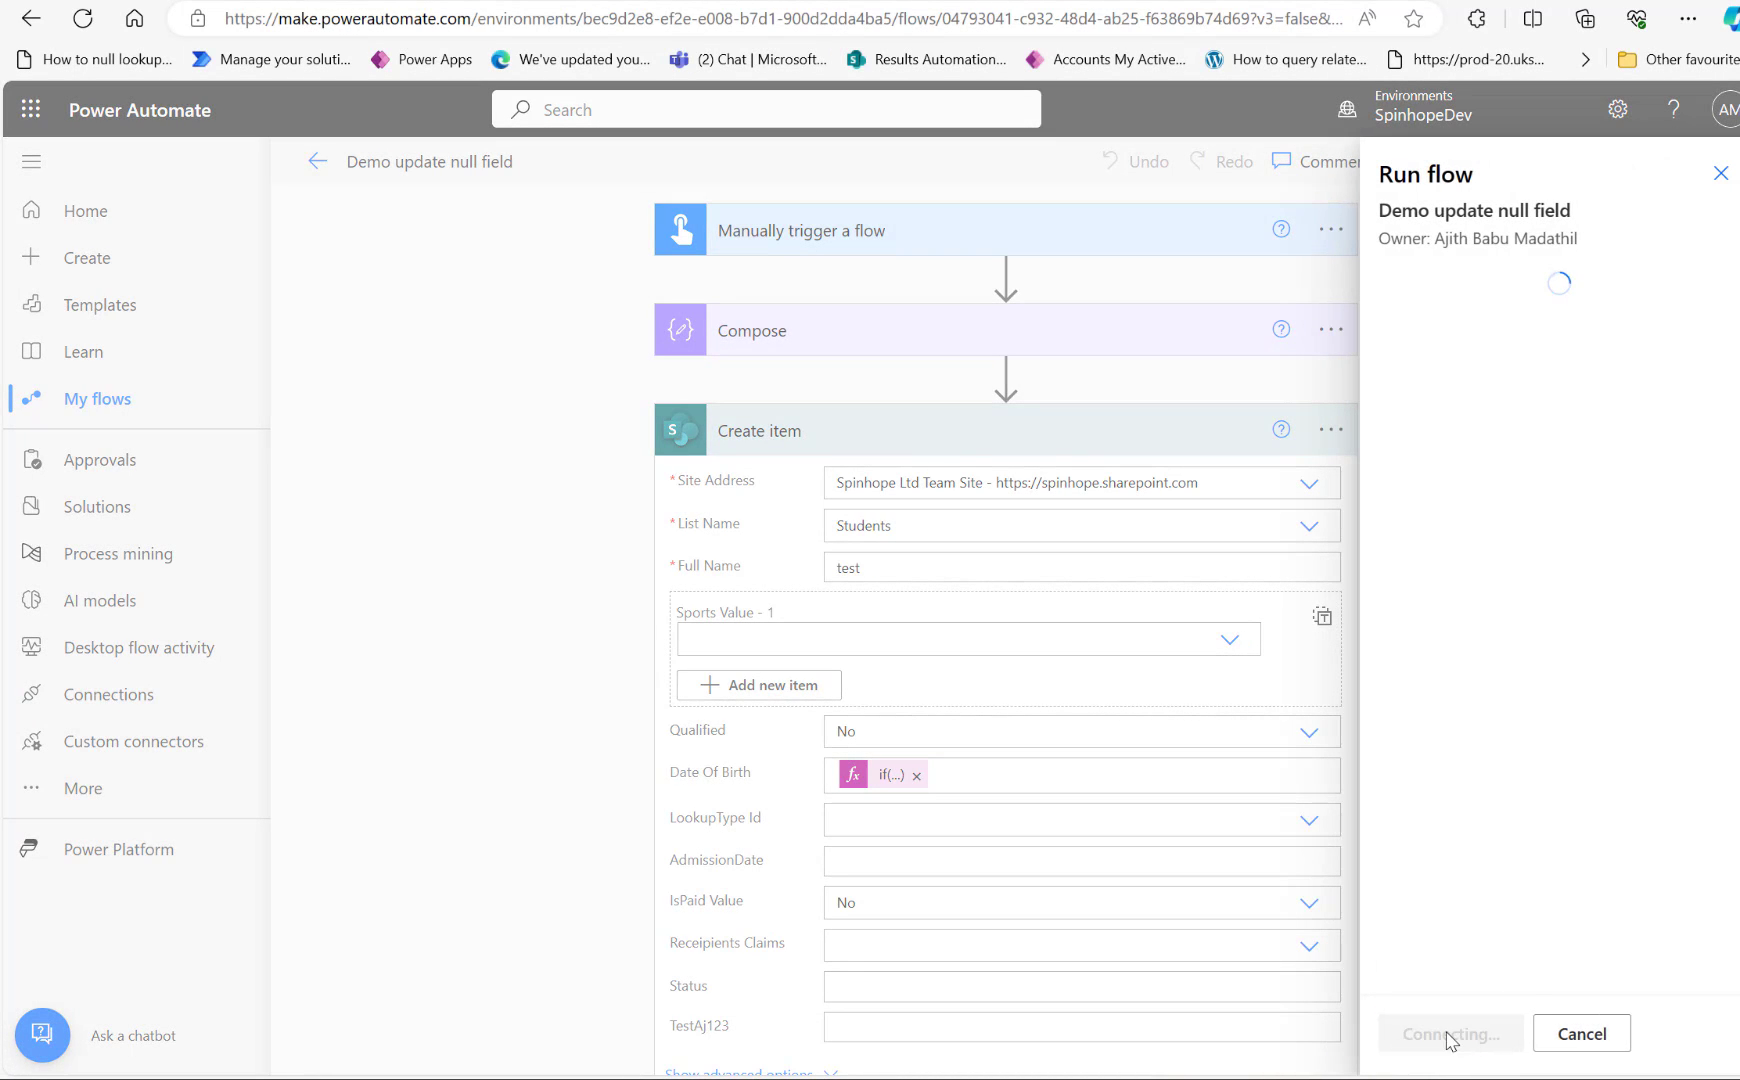
pyautogui.click(1442, 1035)
pyautogui.click(1445, 1038)
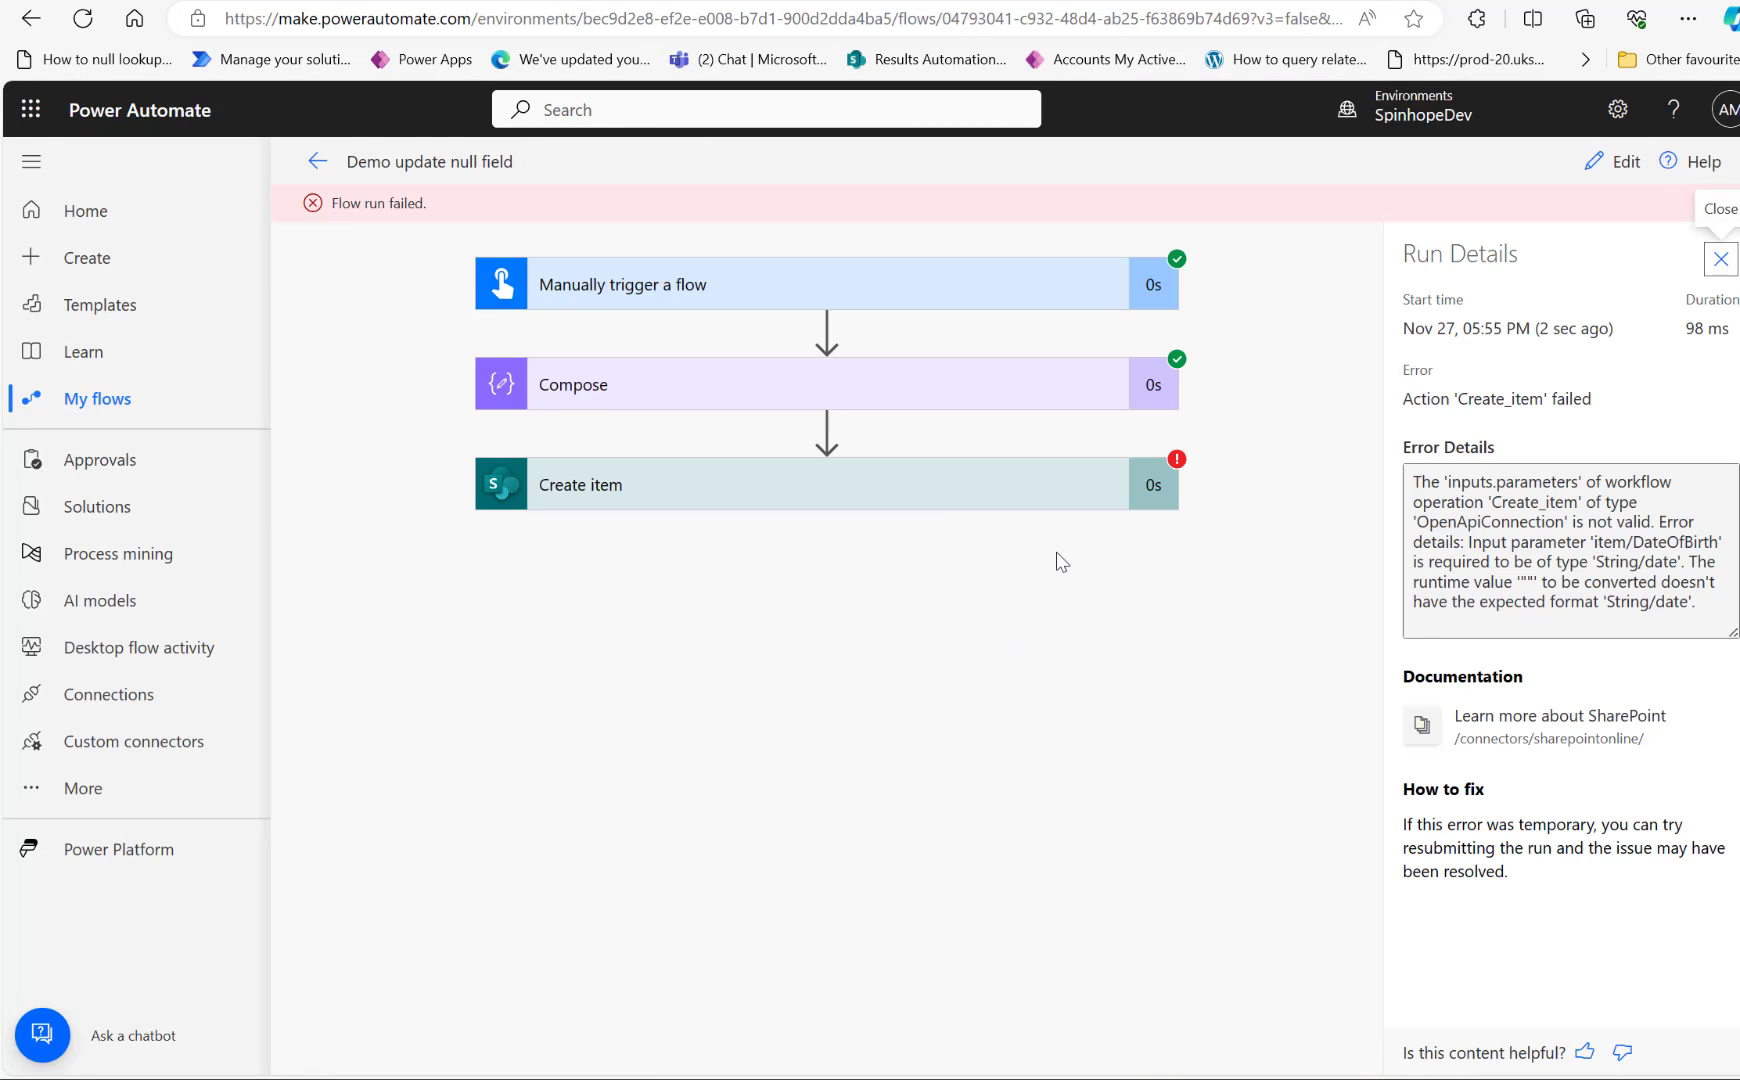
pyautogui.moveTo(1515, 587); pyautogui.dragTo(1656, 588)
# Re-apply the if(empty(outputs('compose')),null,'2023-11-27') expression to Date Of Birth.
pyautogui.click(1611, 165)
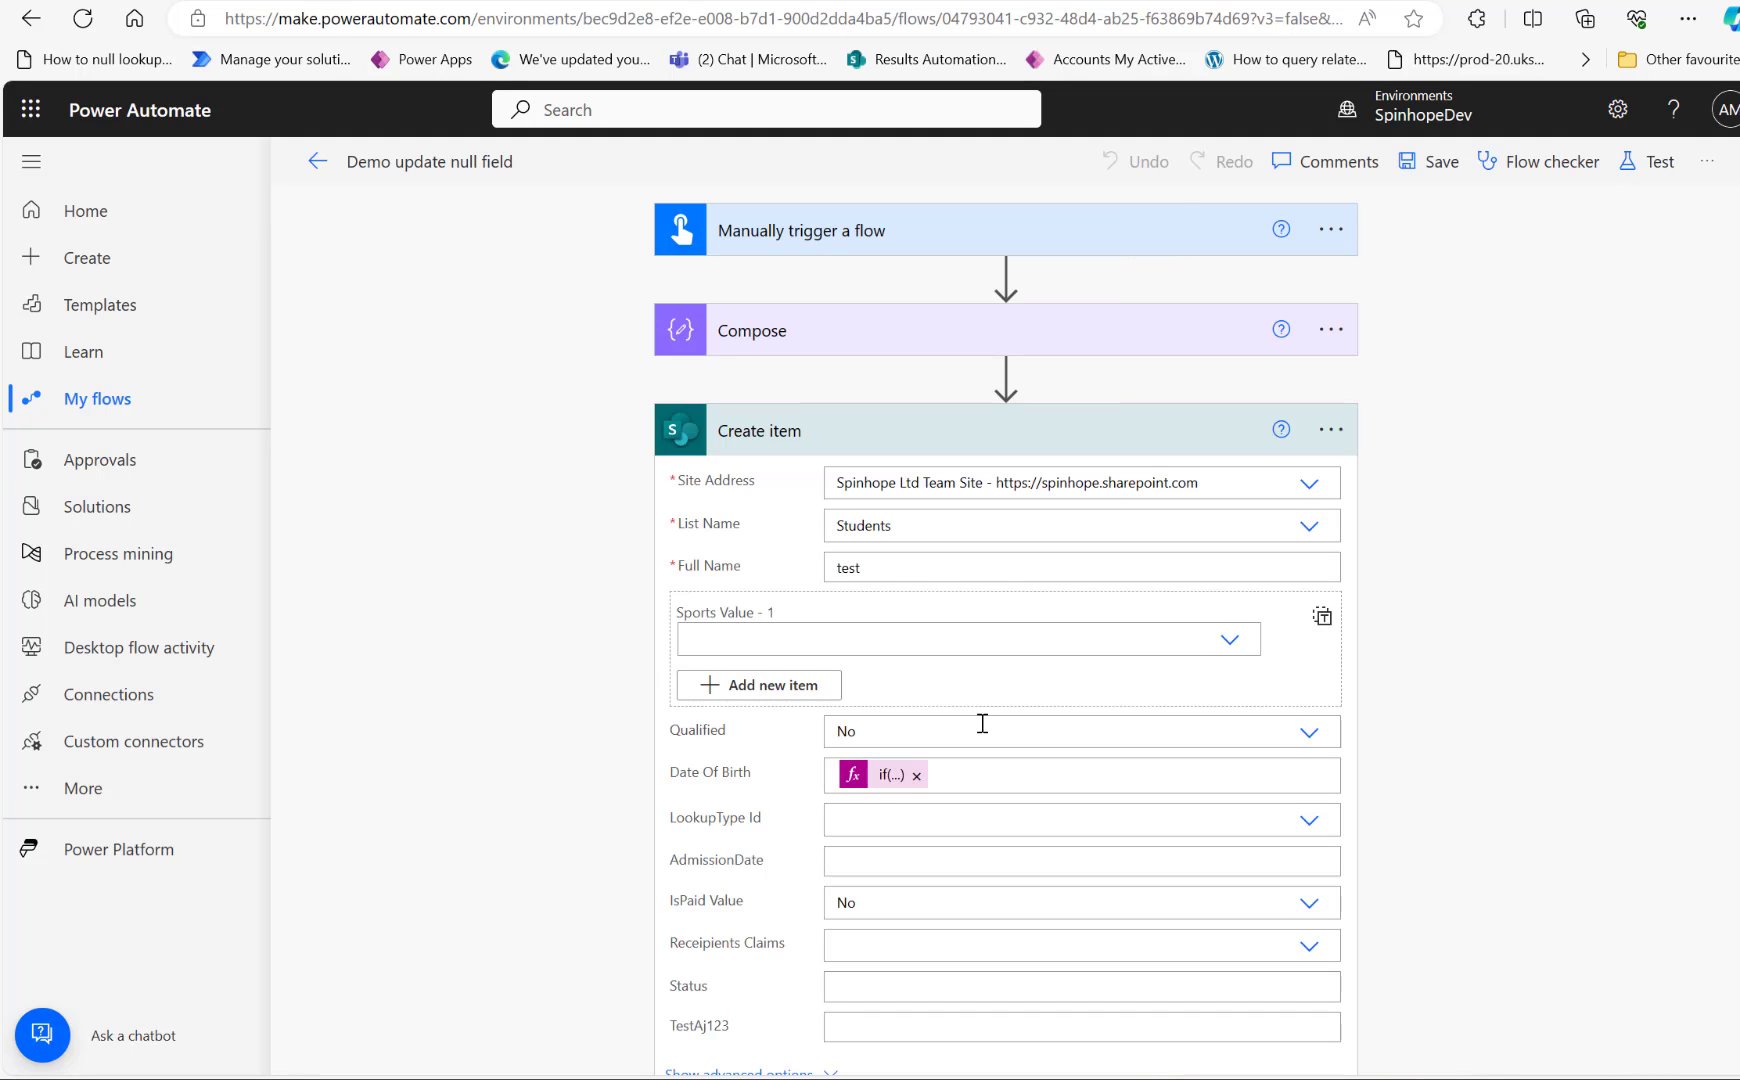
pyautogui.click(887, 777)
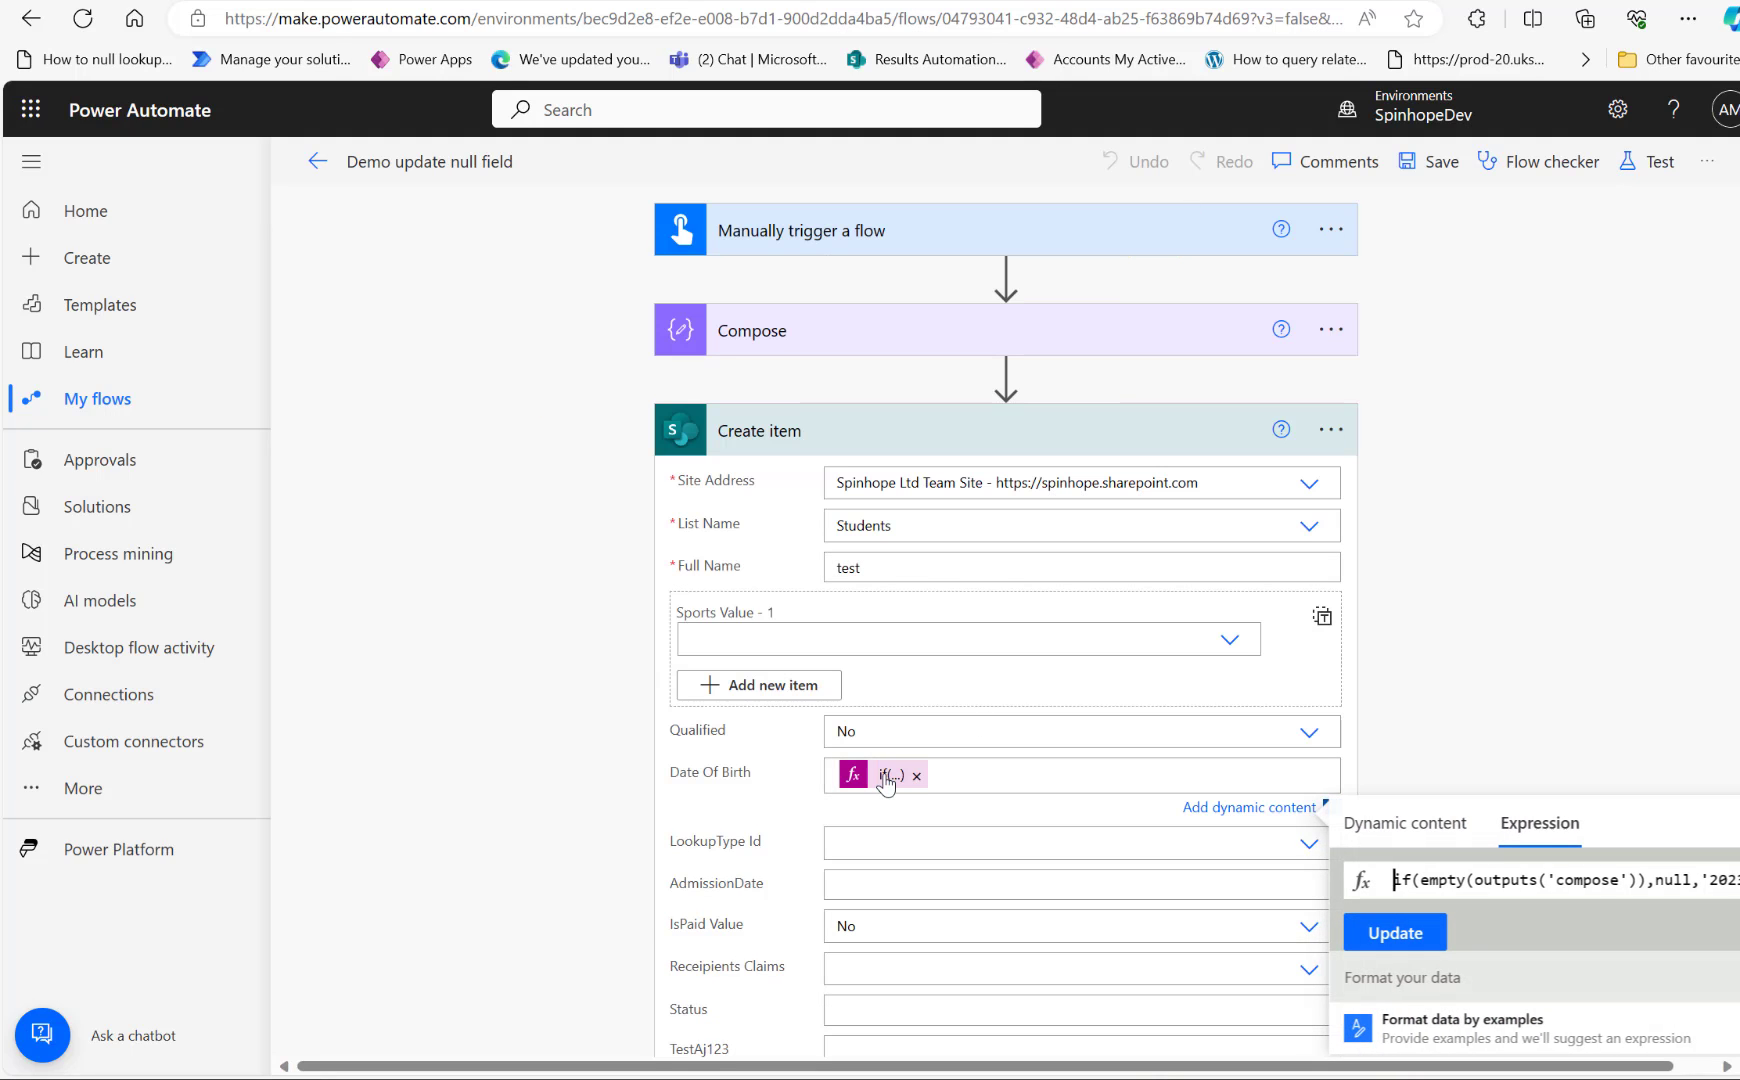
pyautogui.doubleClick(1672, 880)
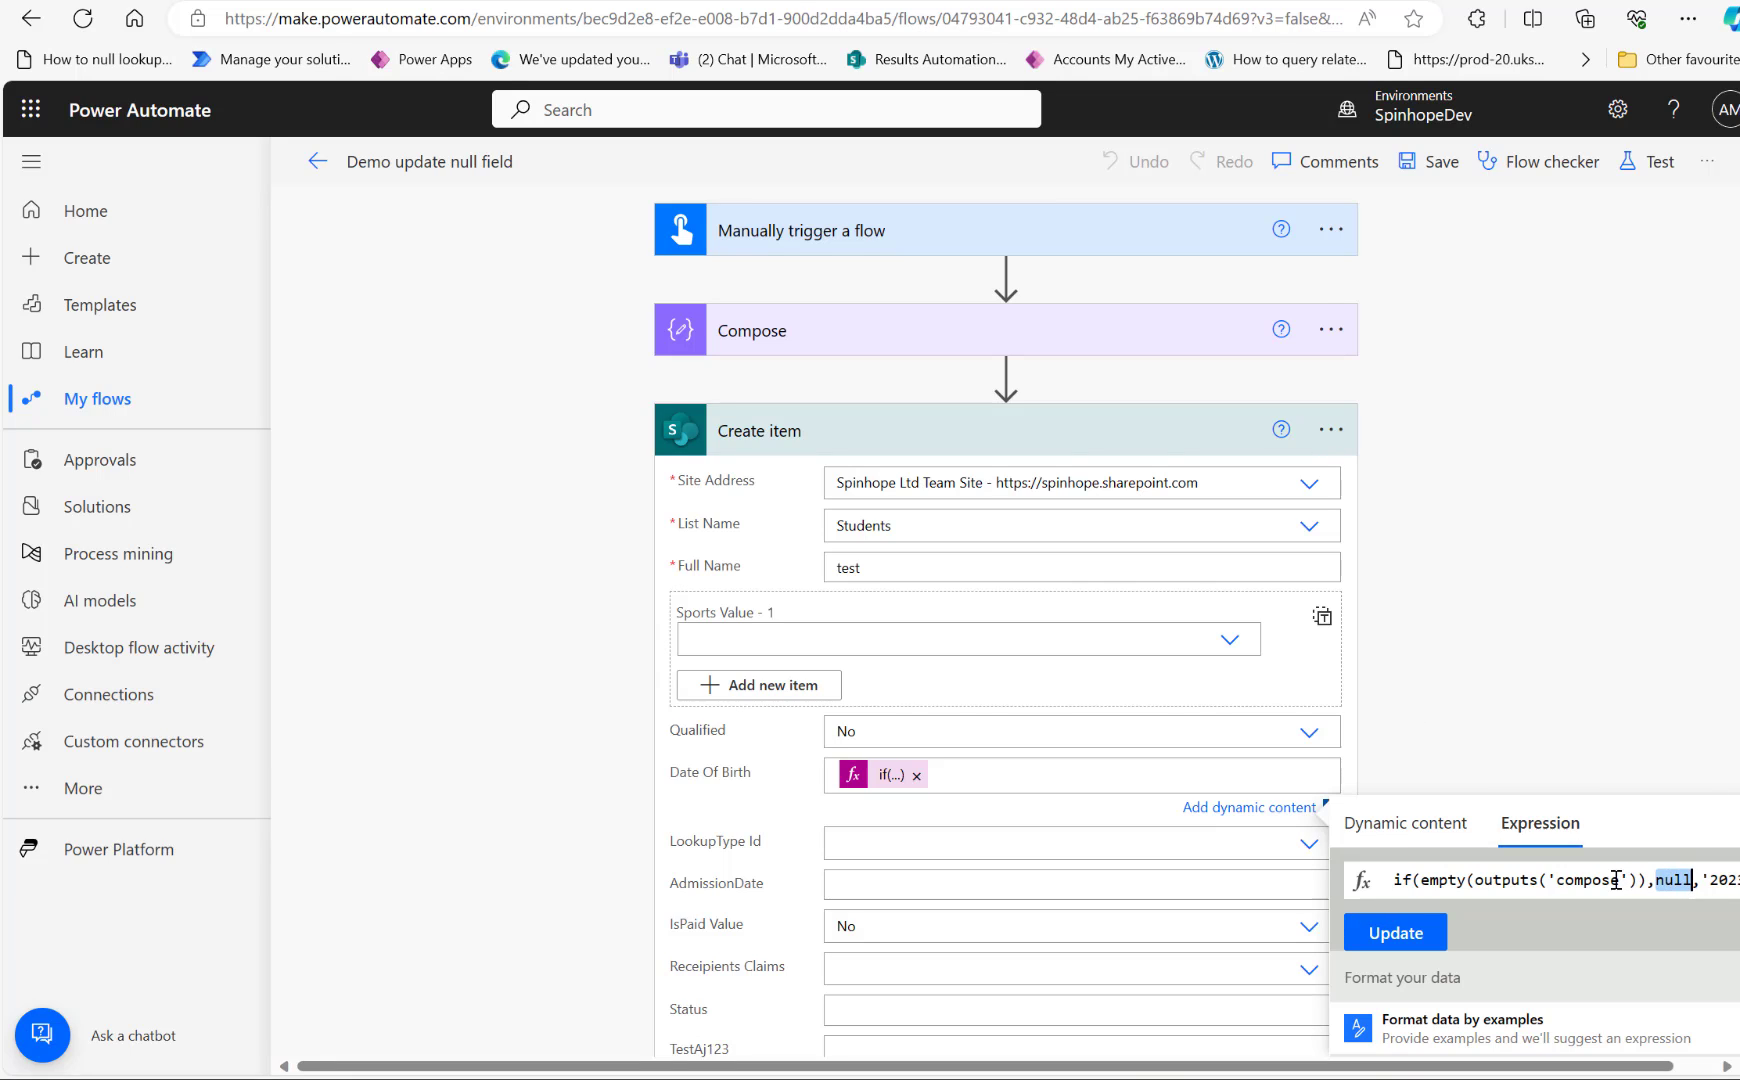
pyautogui.click(1553, 746)
pyautogui.click(892, 778)
pyautogui.click(1396, 934)
pyautogui.click(886, 778)
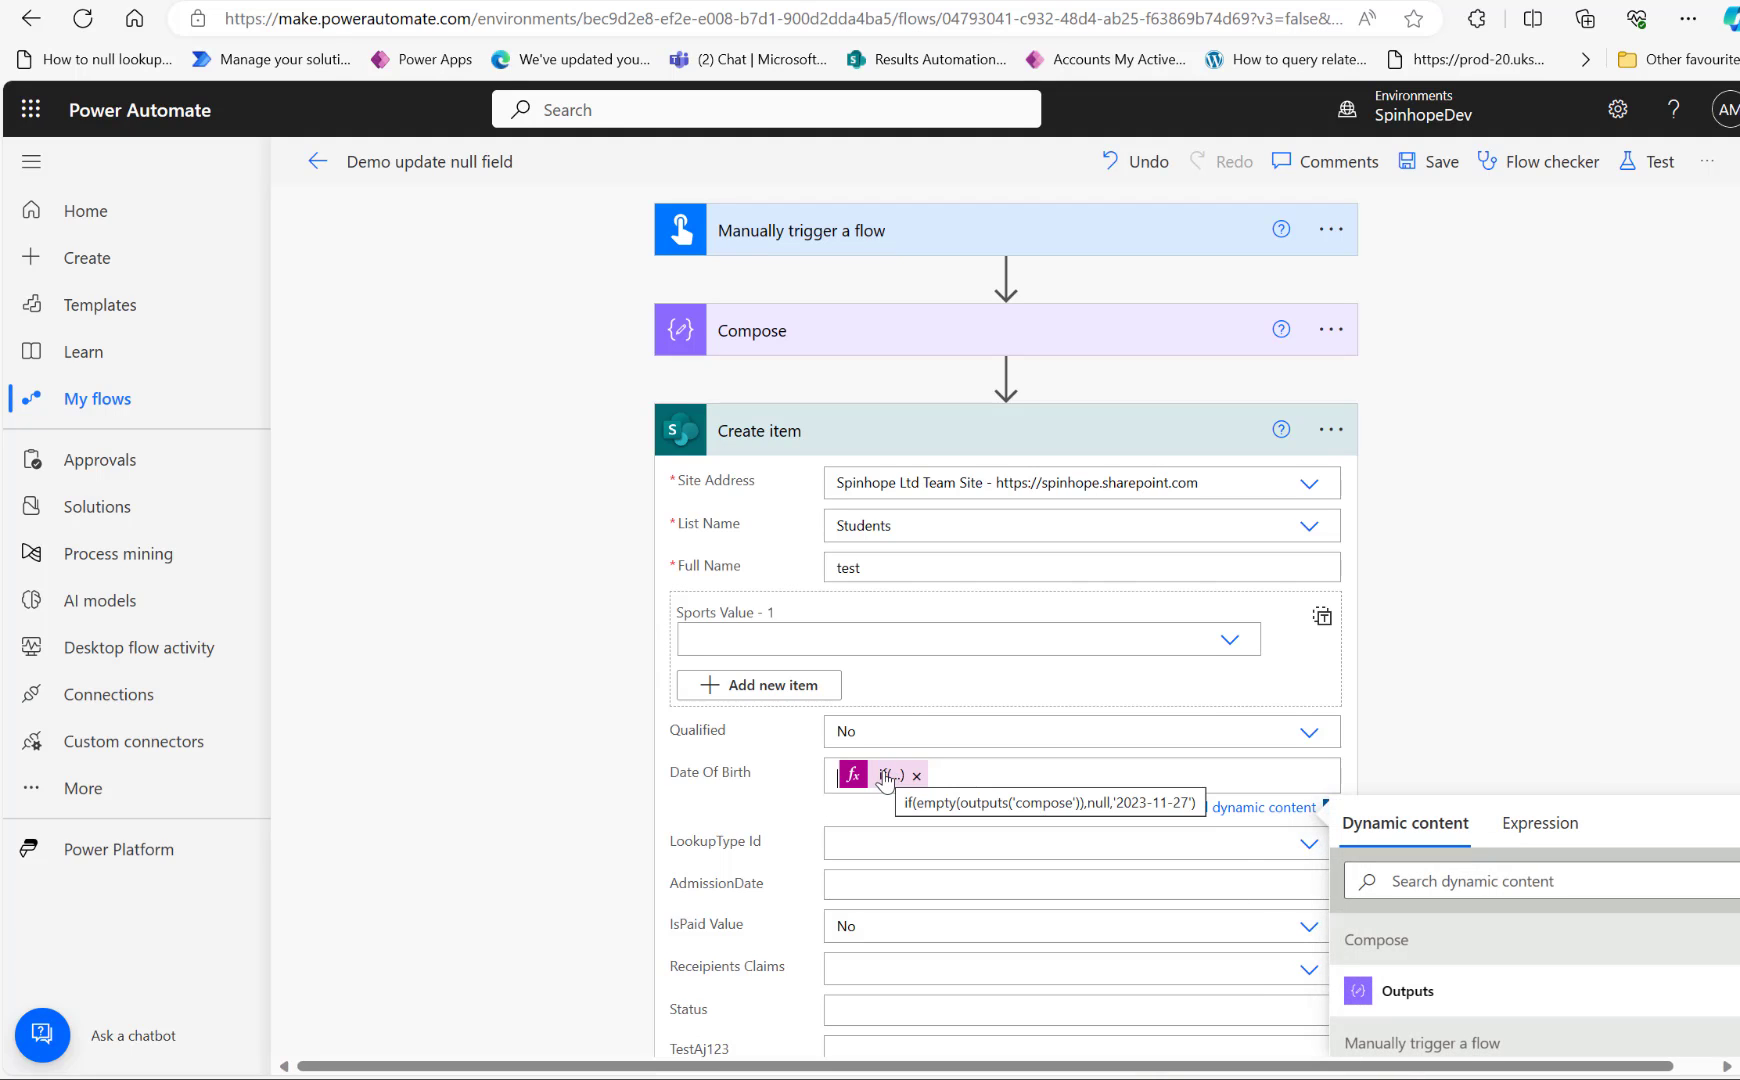
pyautogui.click(1369, 934)
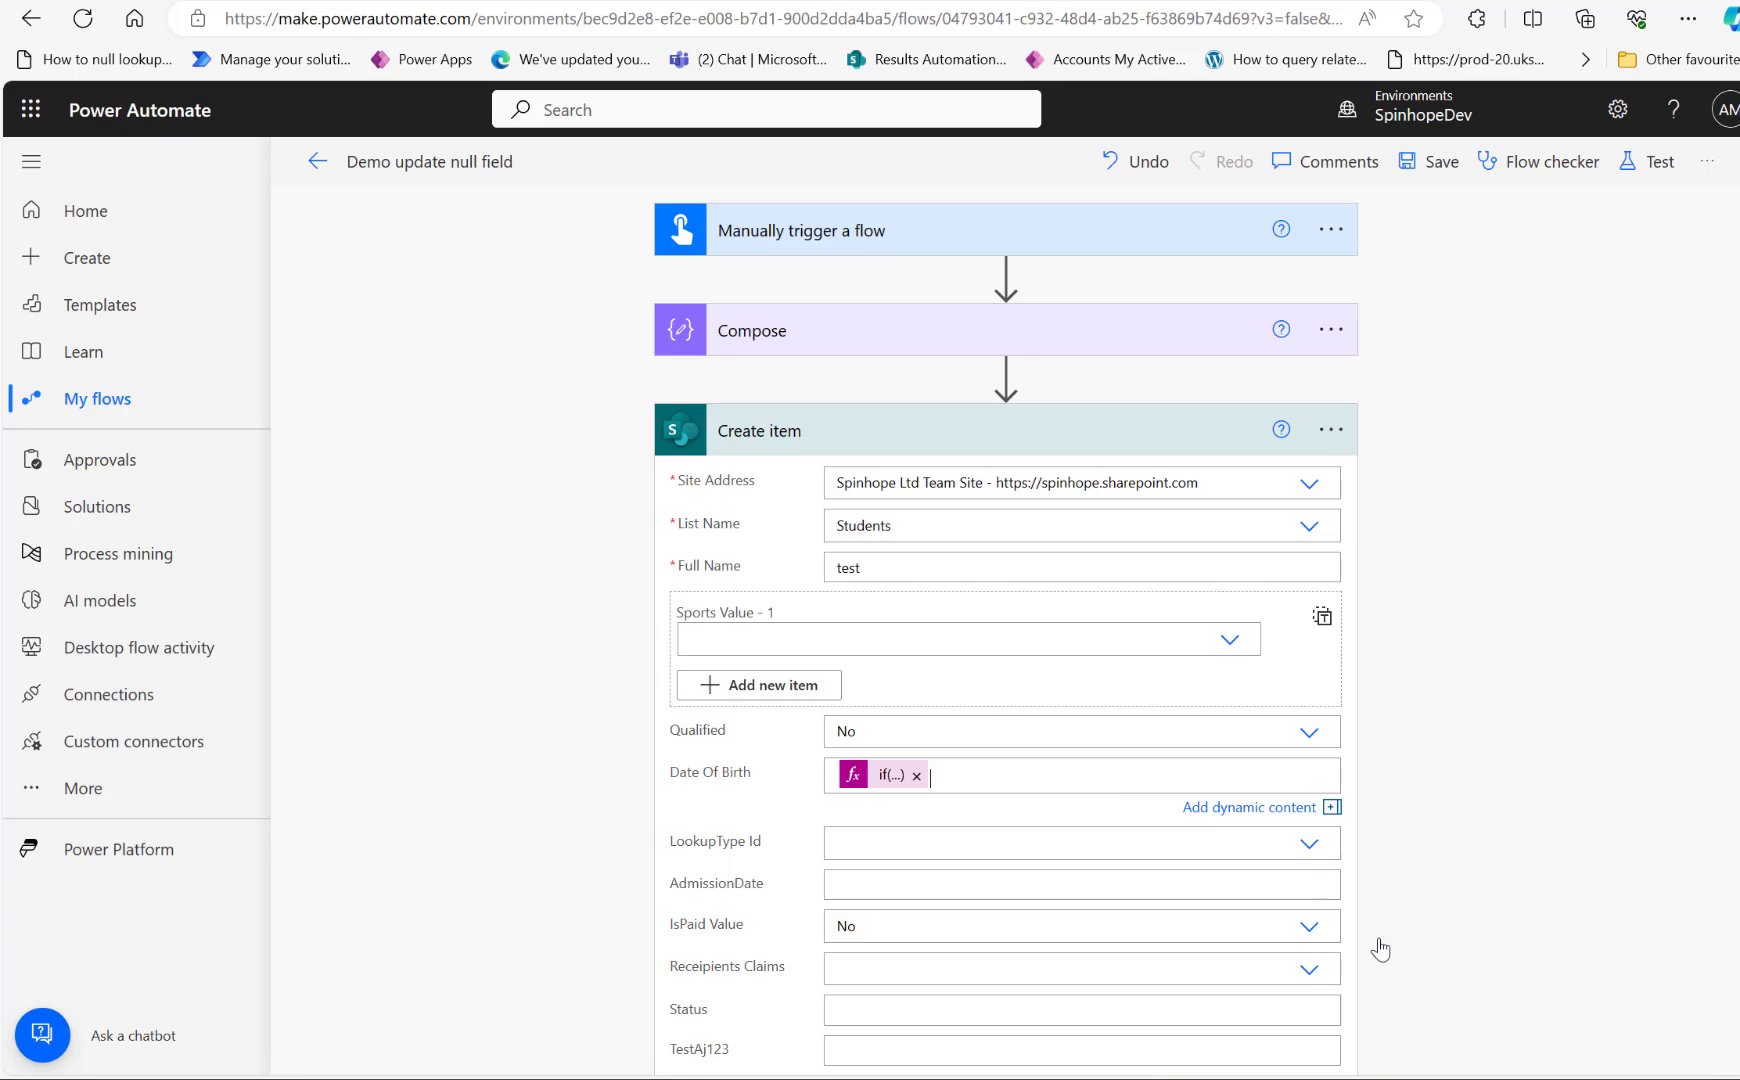
# Save and run a manual test that succeeds, checking Create item's run details.
pyautogui.click(1646, 161)
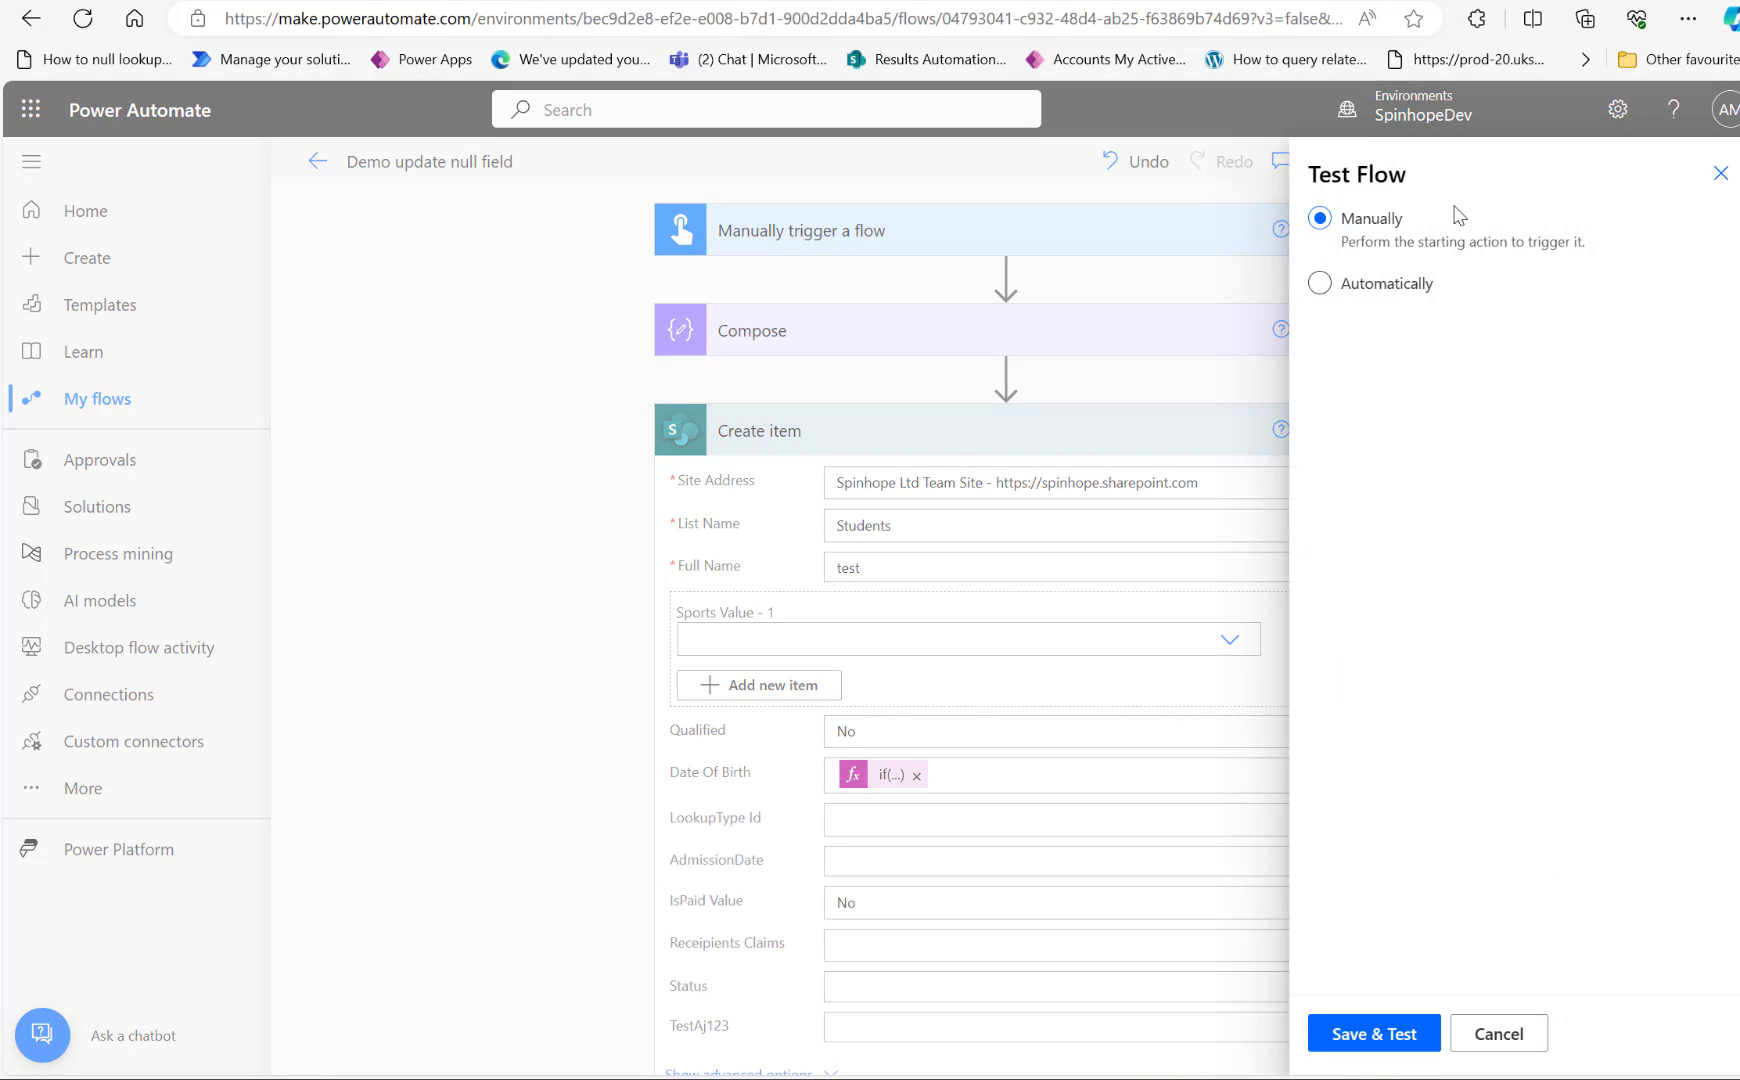
pyautogui.click(1341, 1031)
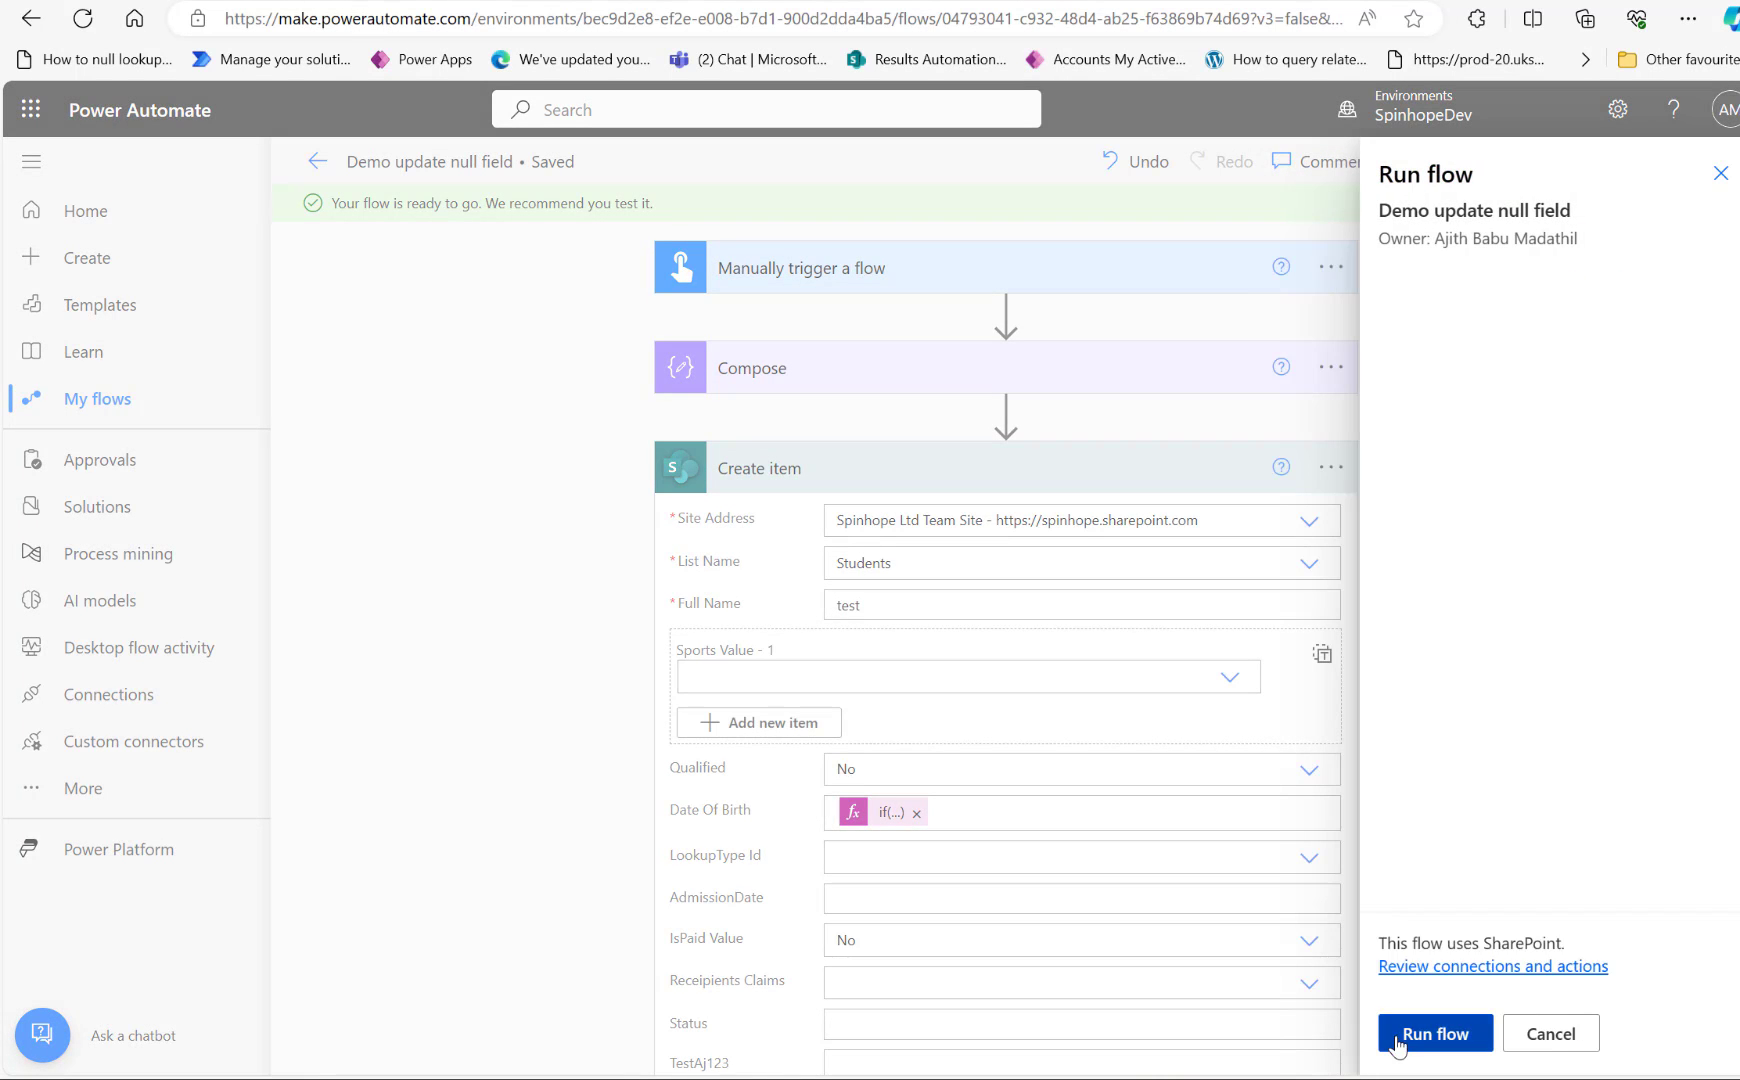
pyautogui.click(1397, 1040)
pyautogui.click(1397, 1040)
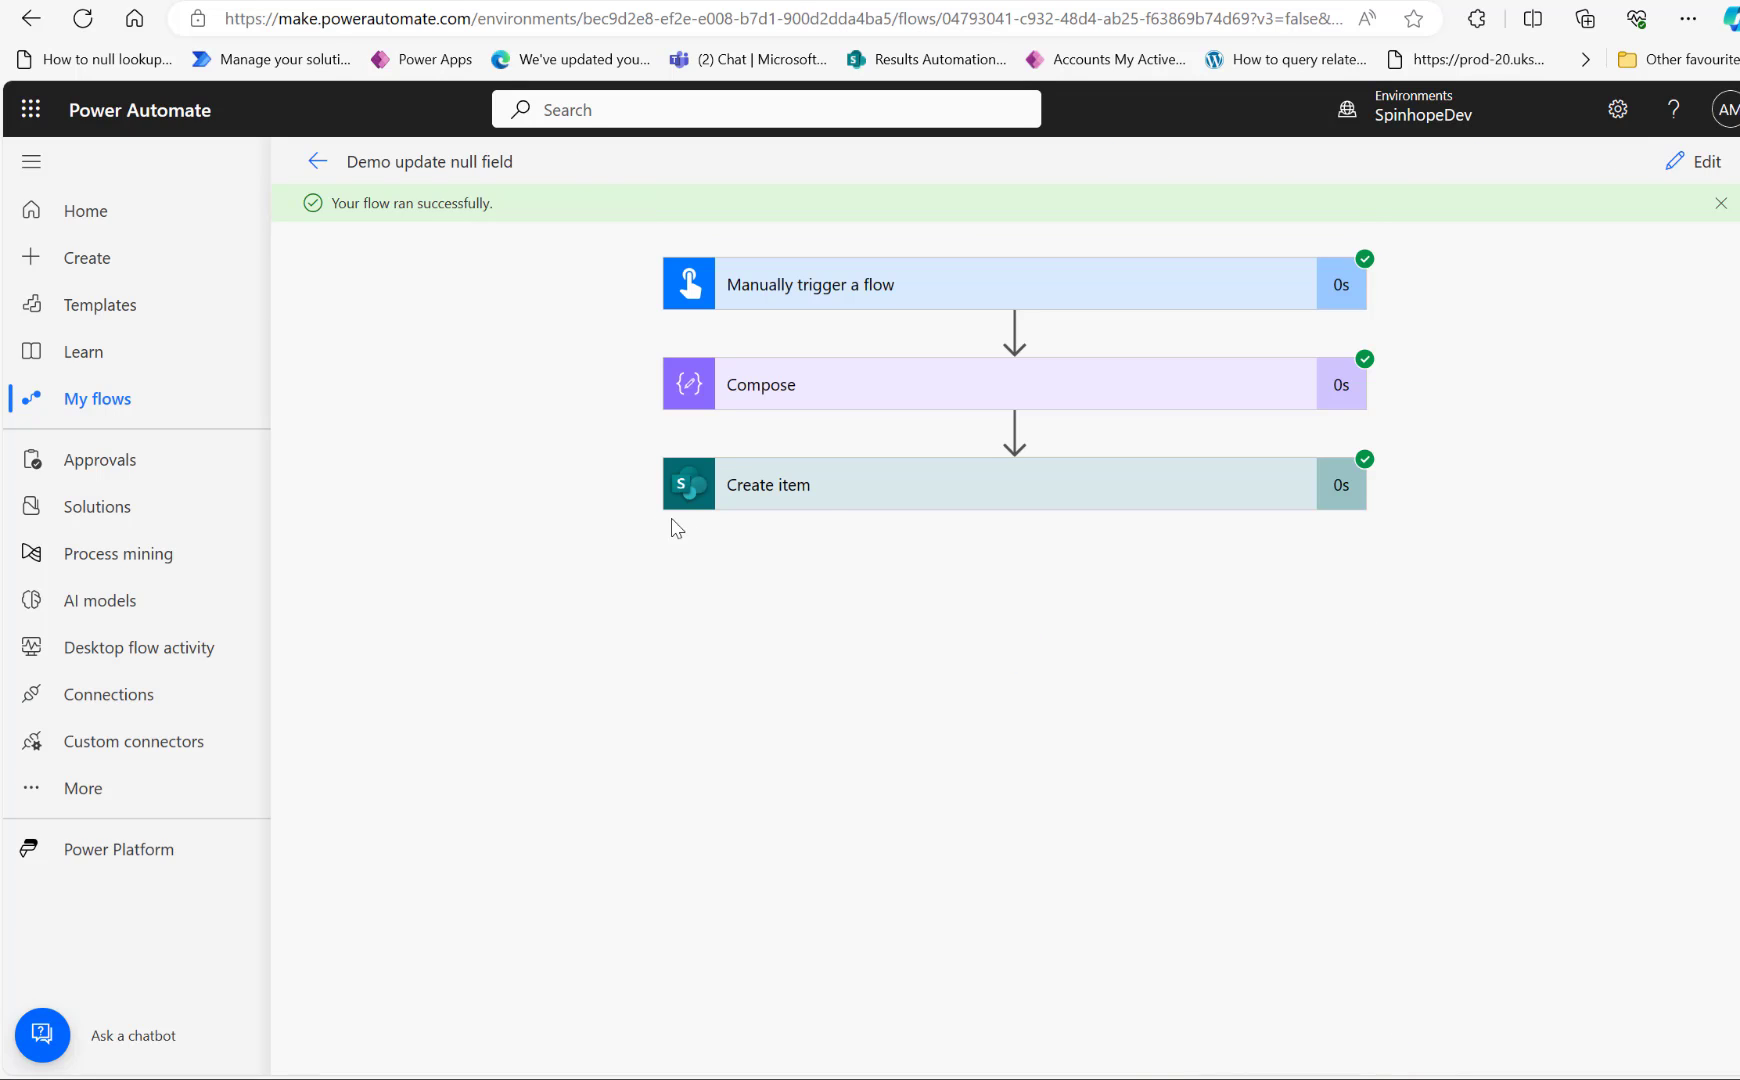
pyautogui.click(815, 494)
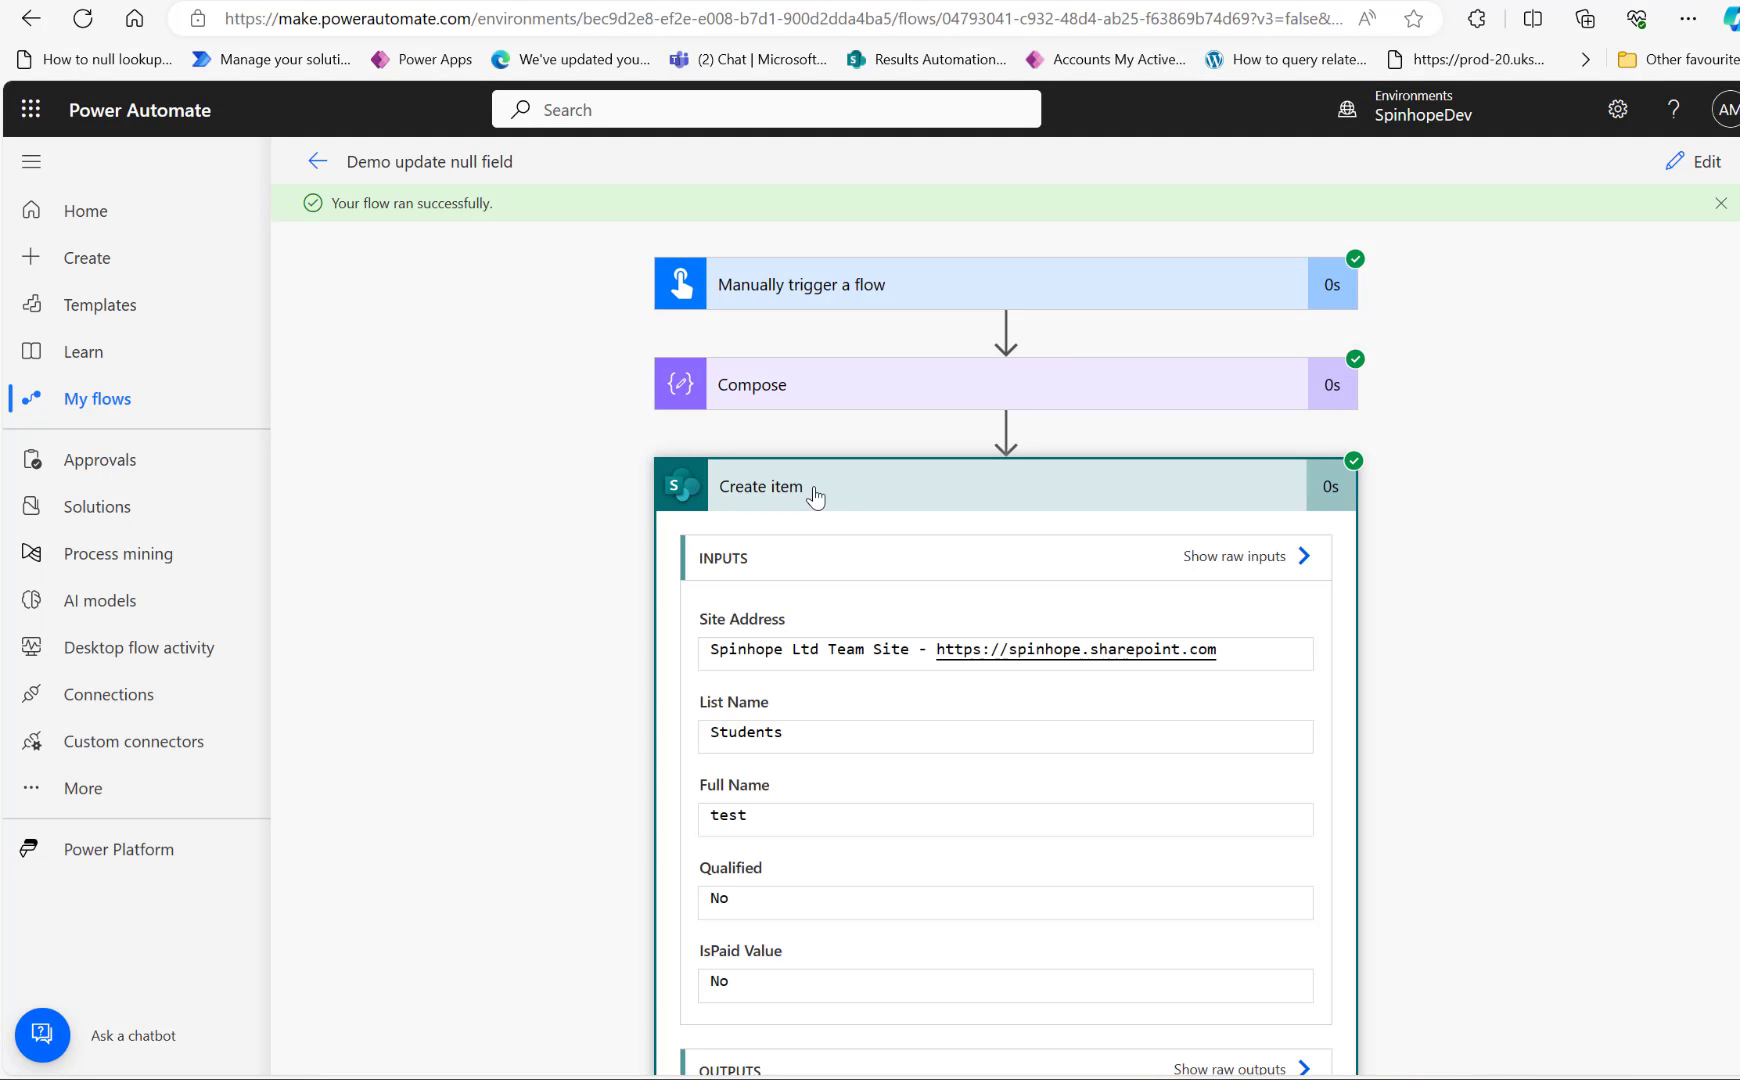
pyautogui.click(1689, 165)
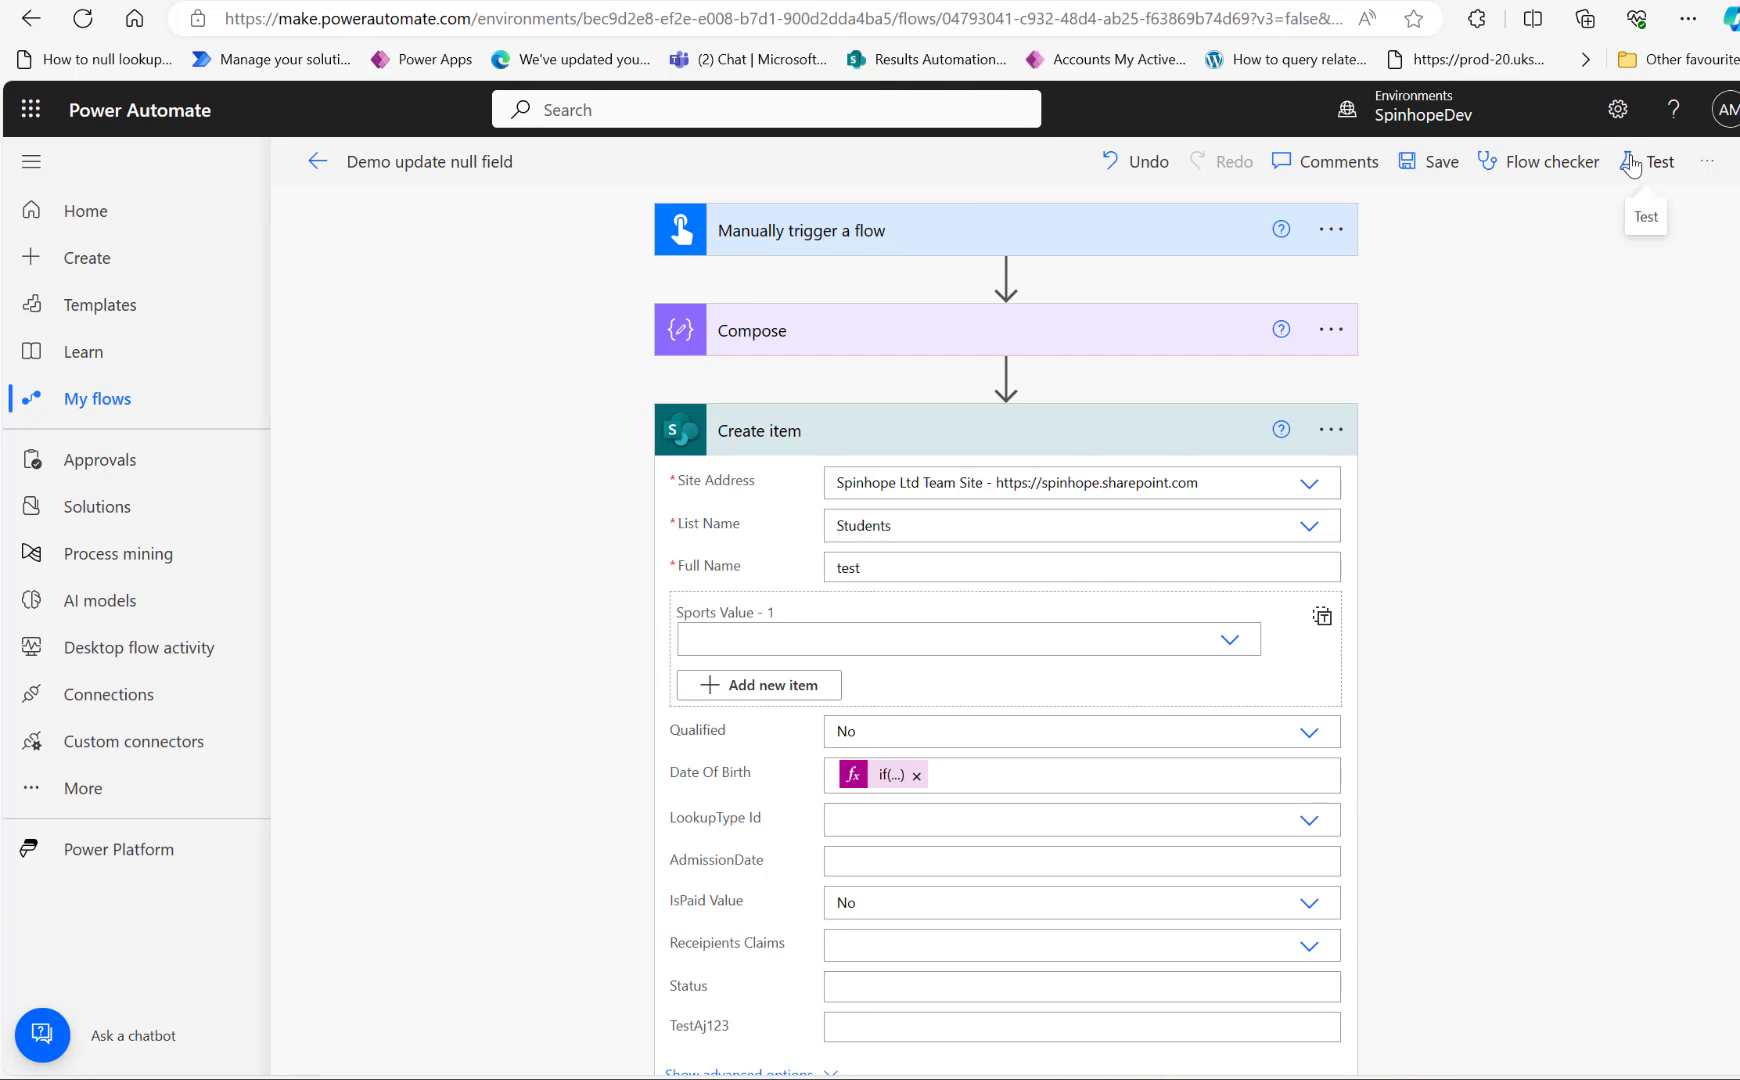
# Switch to the new designer and display Date Of Birth's if(...) formula beside Notepad.
pyautogui.click(1707, 162)
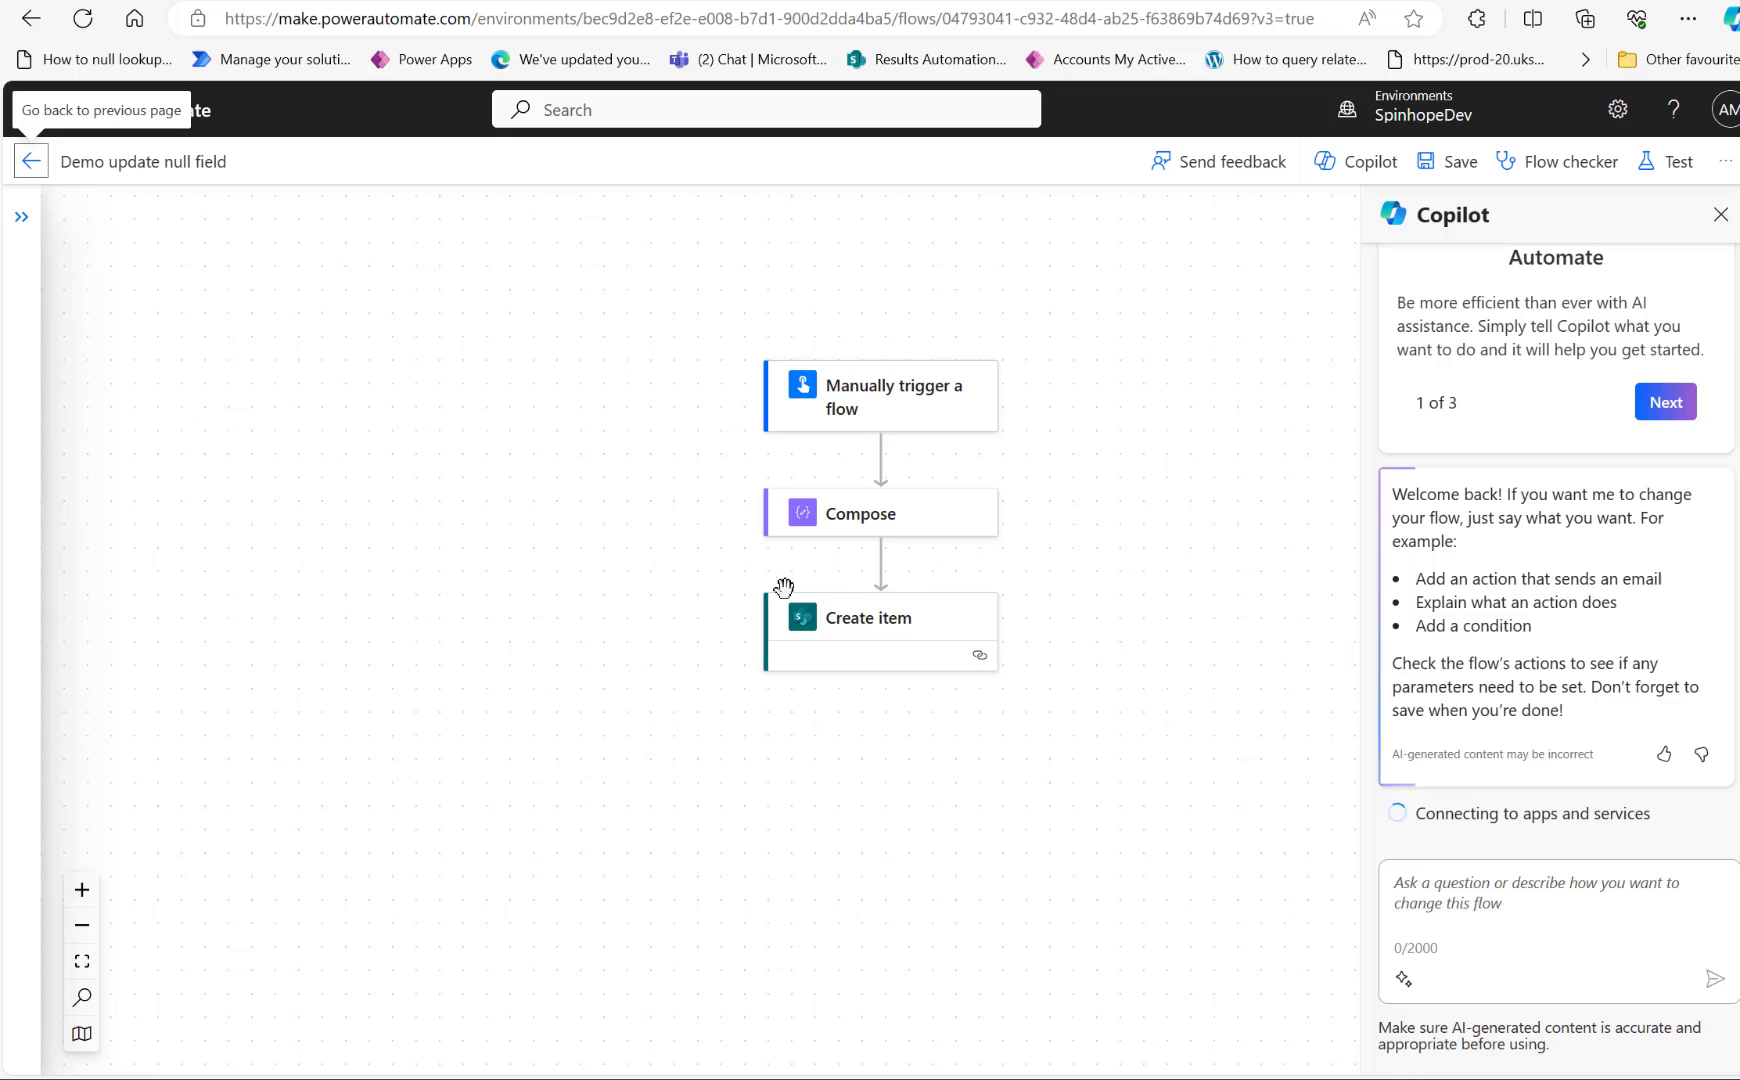
pyautogui.click(866, 630)
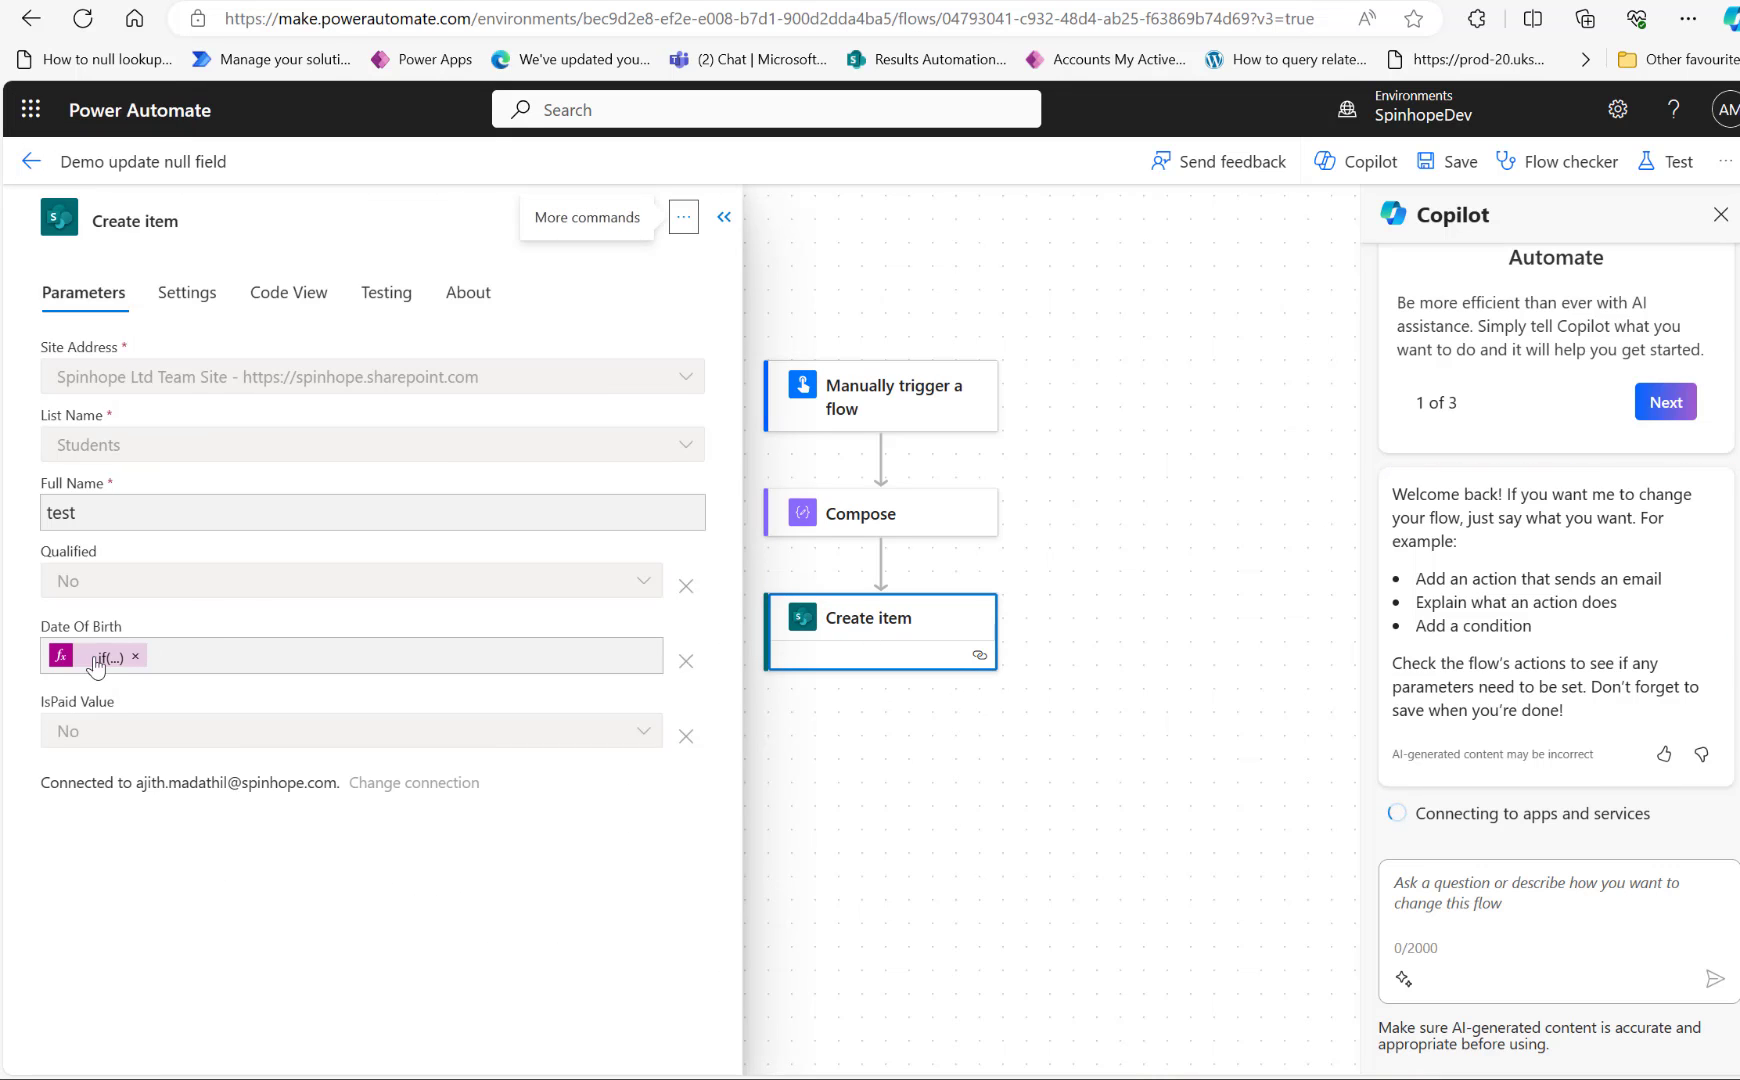
pyautogui.click(770, 592)
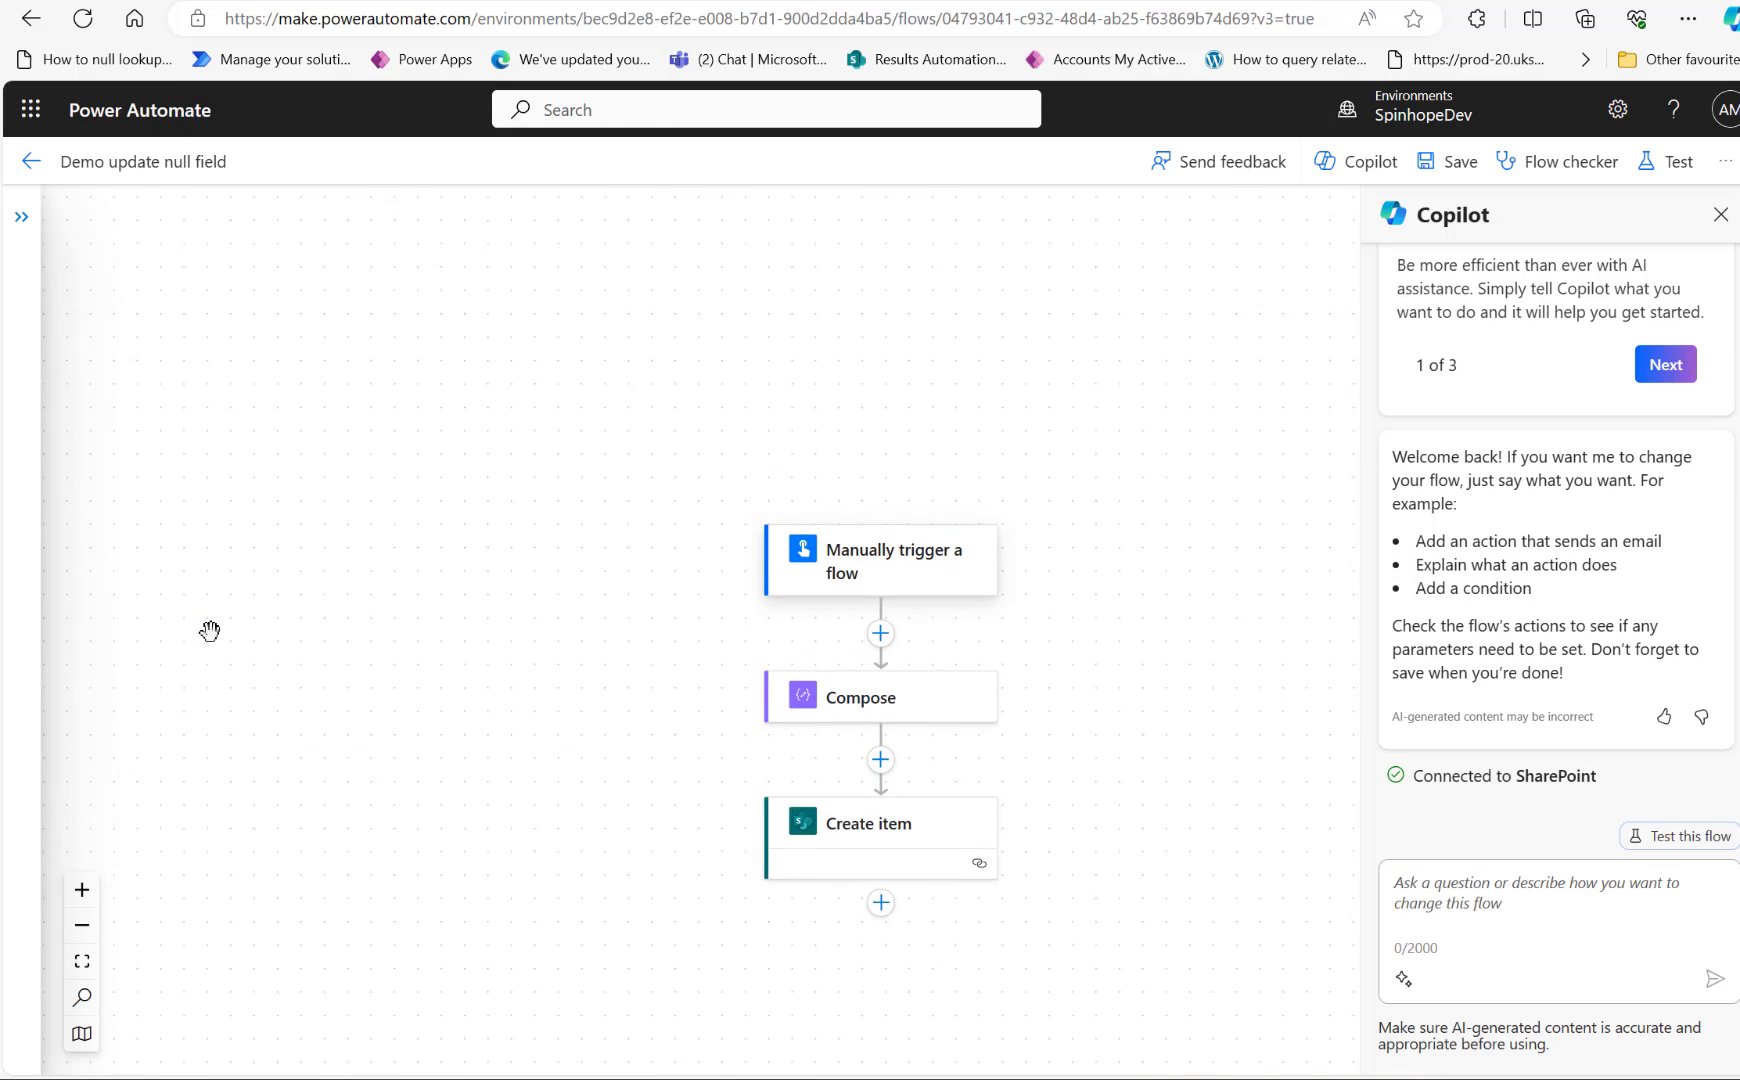
pyautogui.click(868, 866)
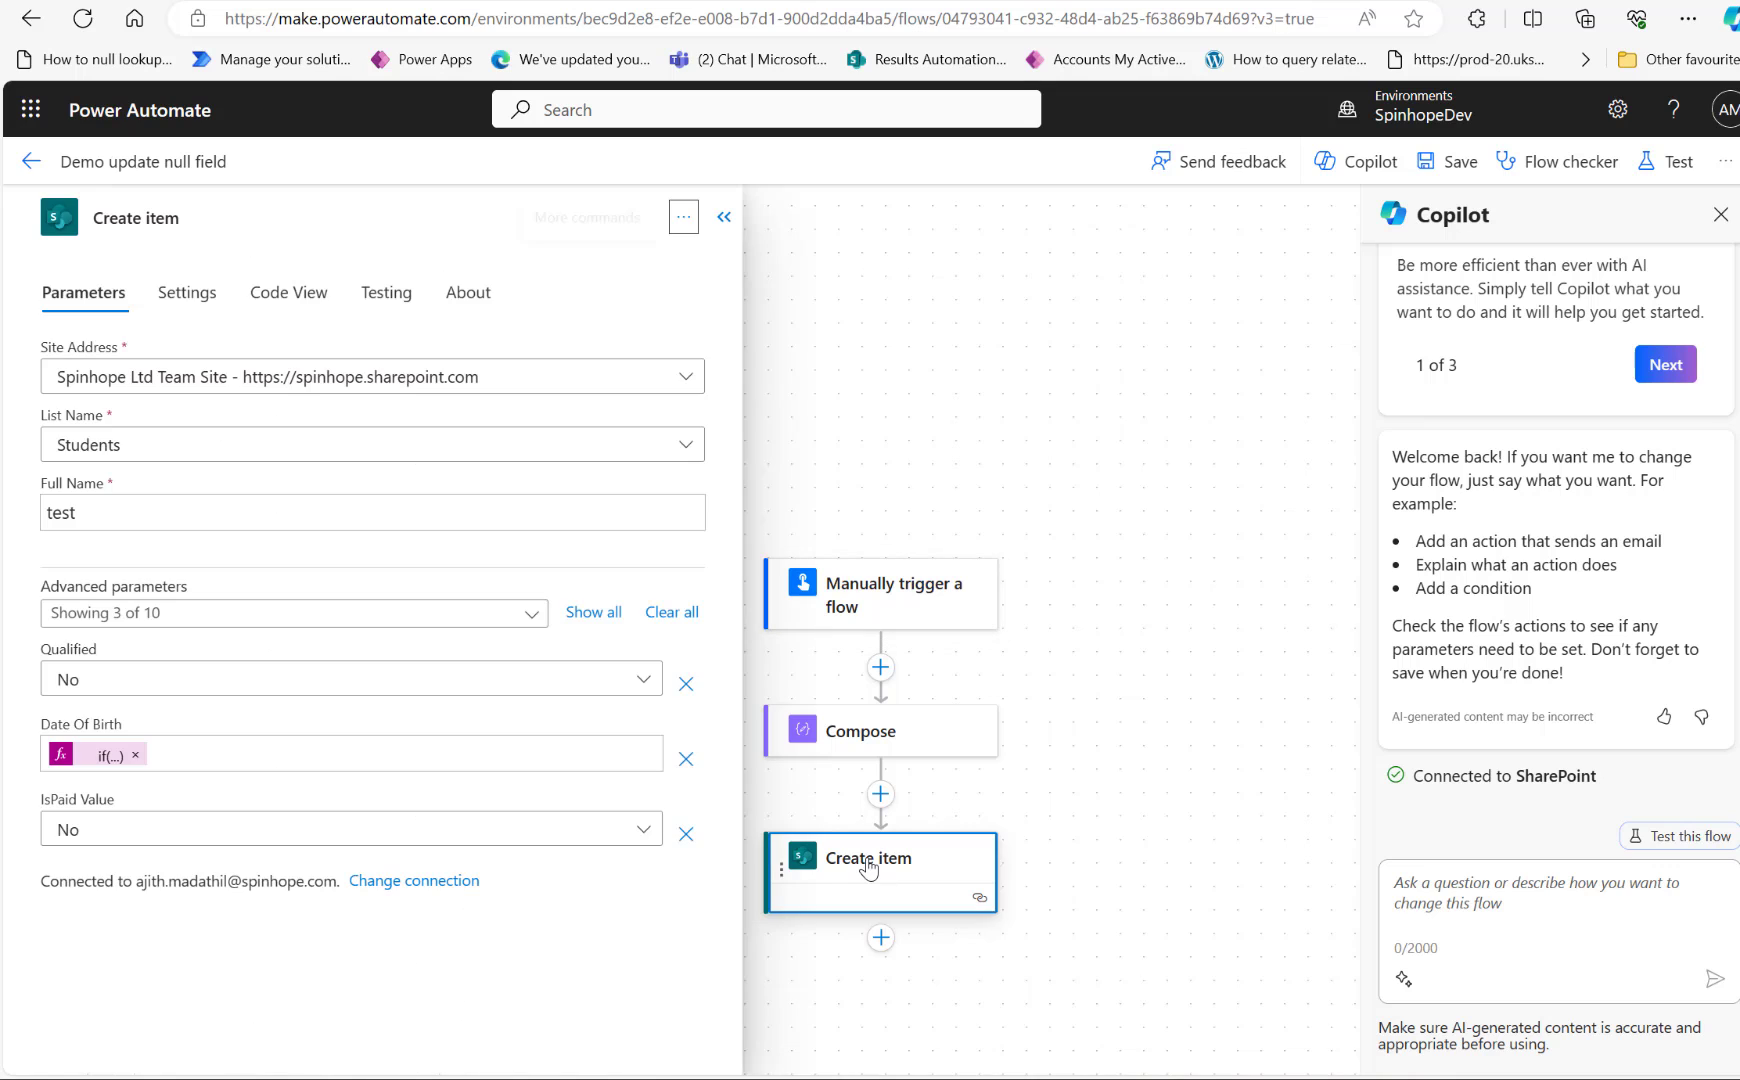
pyautogui.click(110, 755)
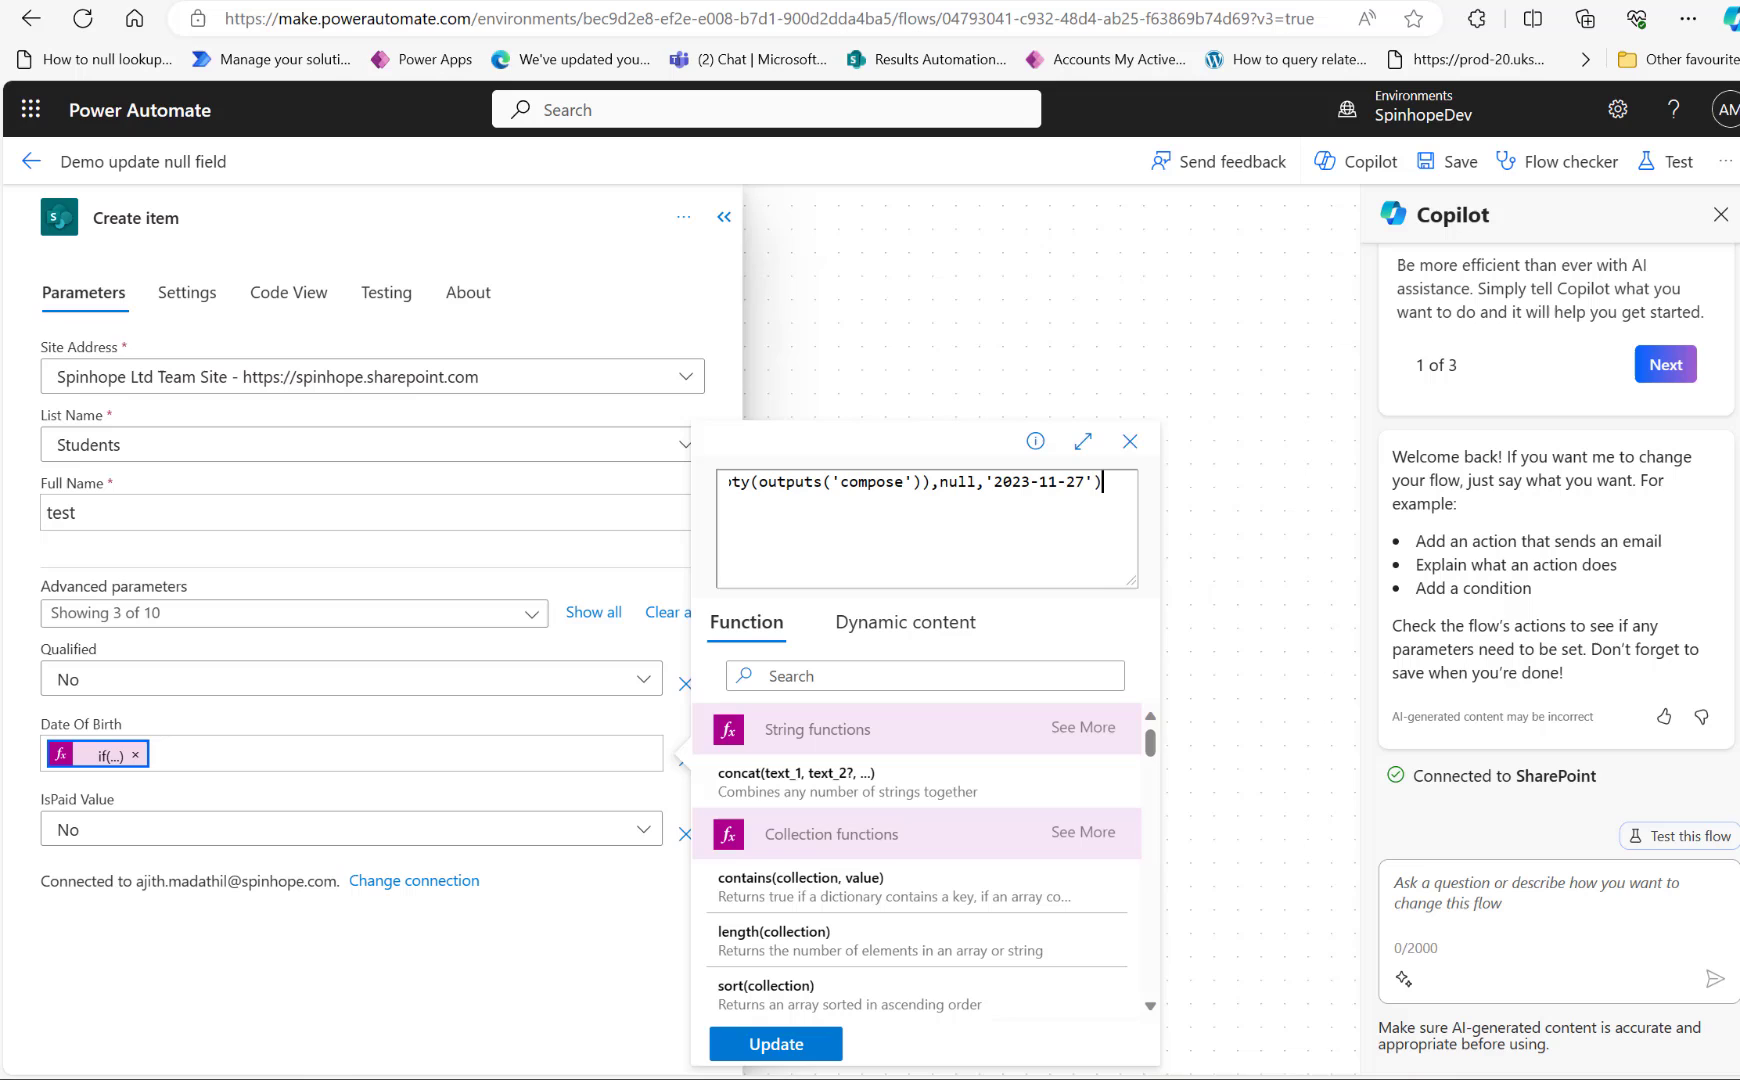
pyautogui.hotkey('alt', 'Tab')
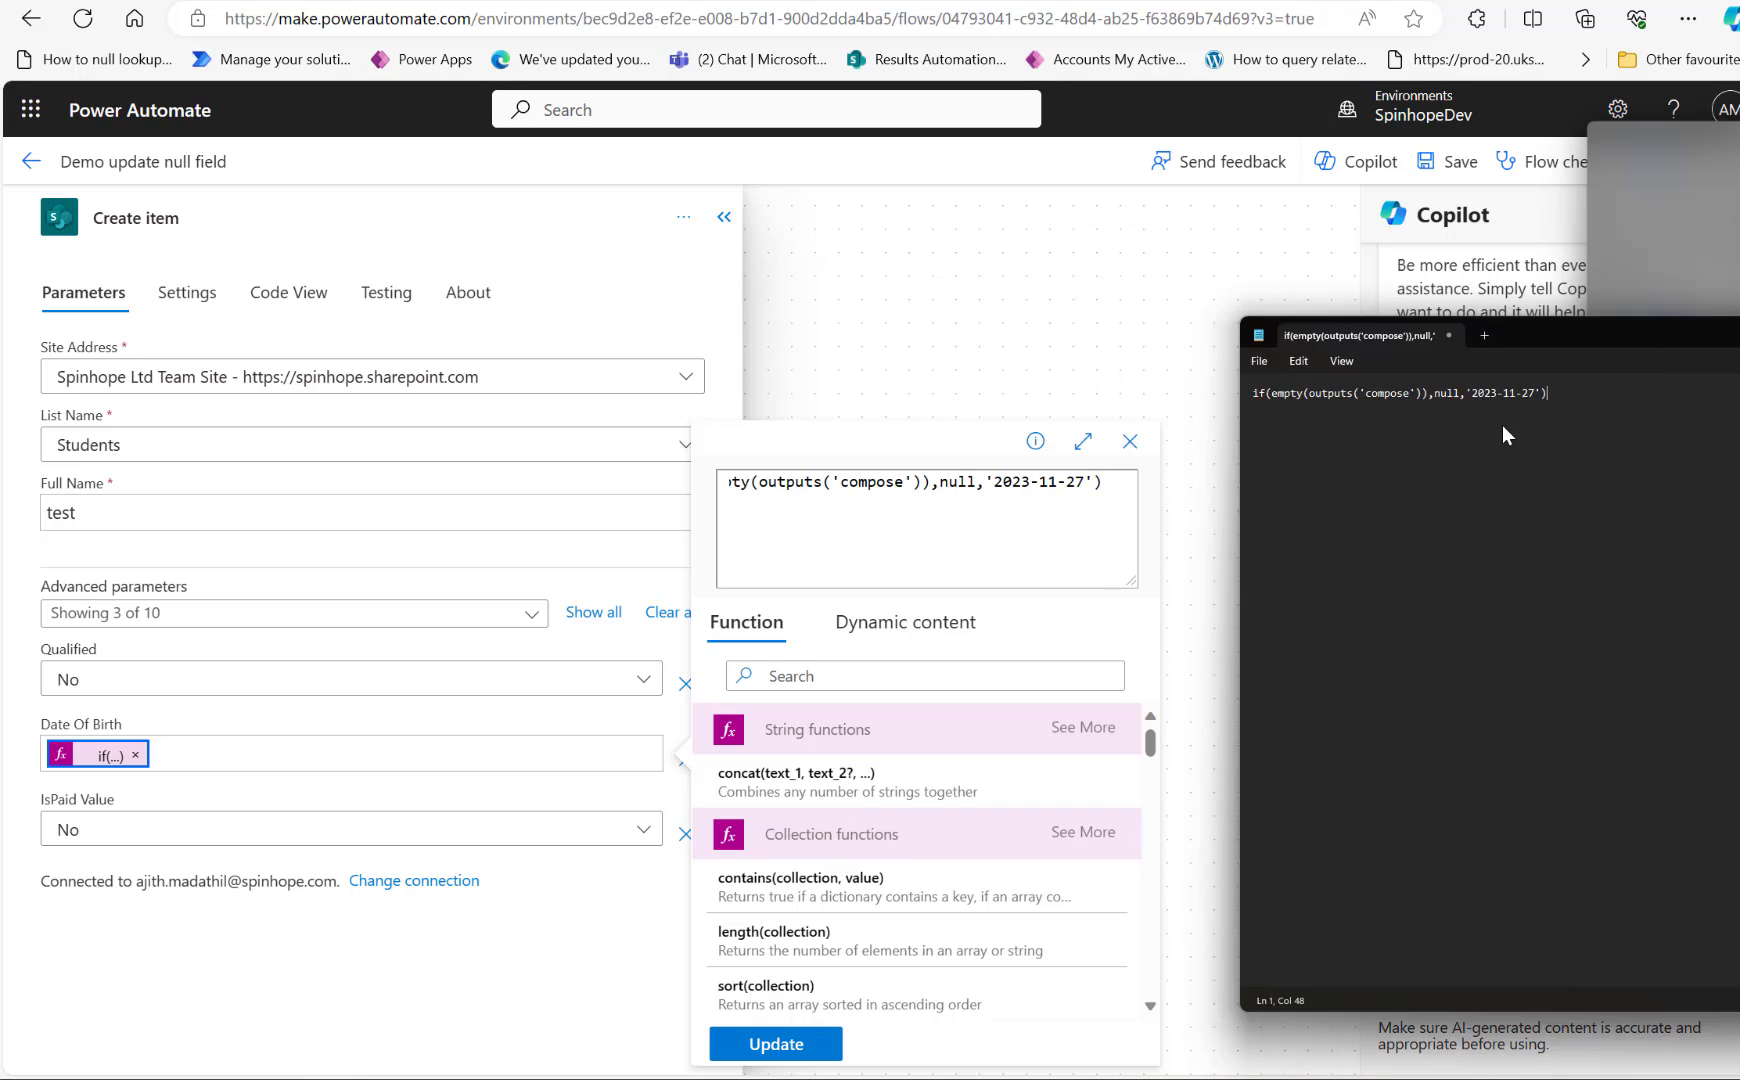
# Run a manual test from the new designer, which succeeds with DateOfBirth sent as null.
pyautogui.moveTo(1500, 330); pyautogui.dragTo(1387, 629)
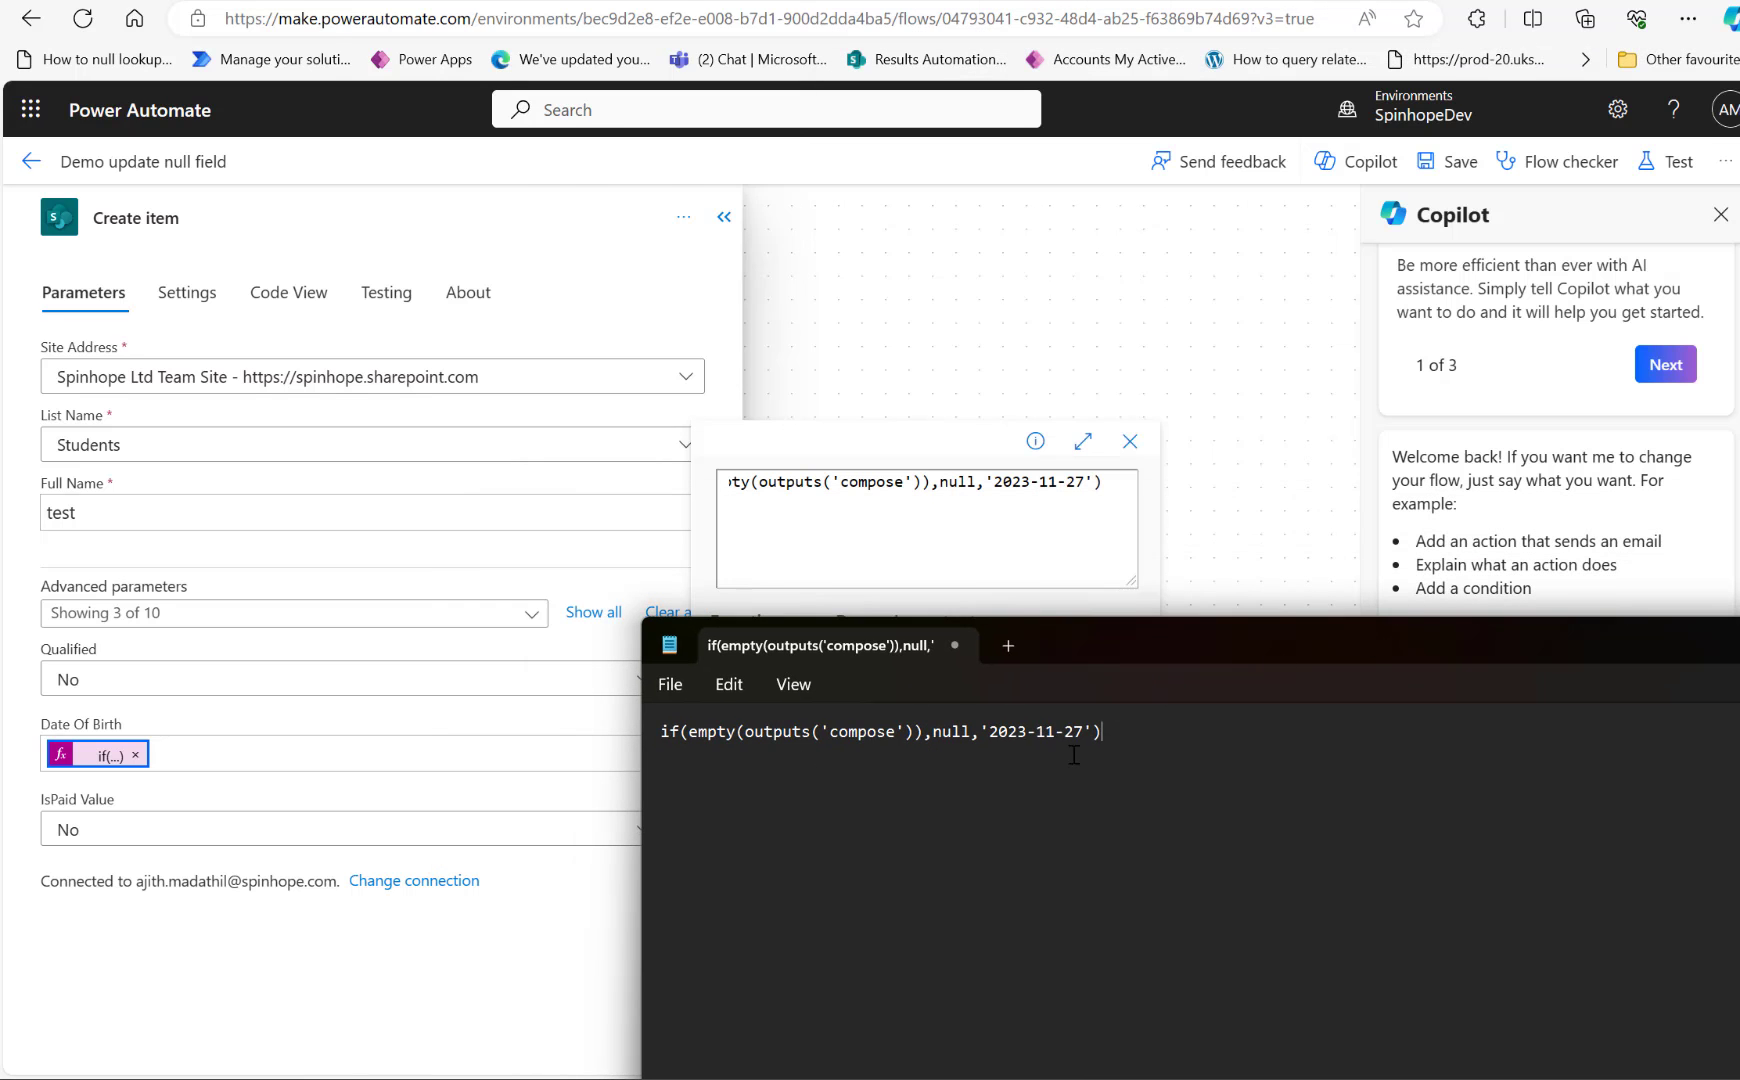
pyautogui.click(1250, 308)
pyautogui.click(1670, 162)
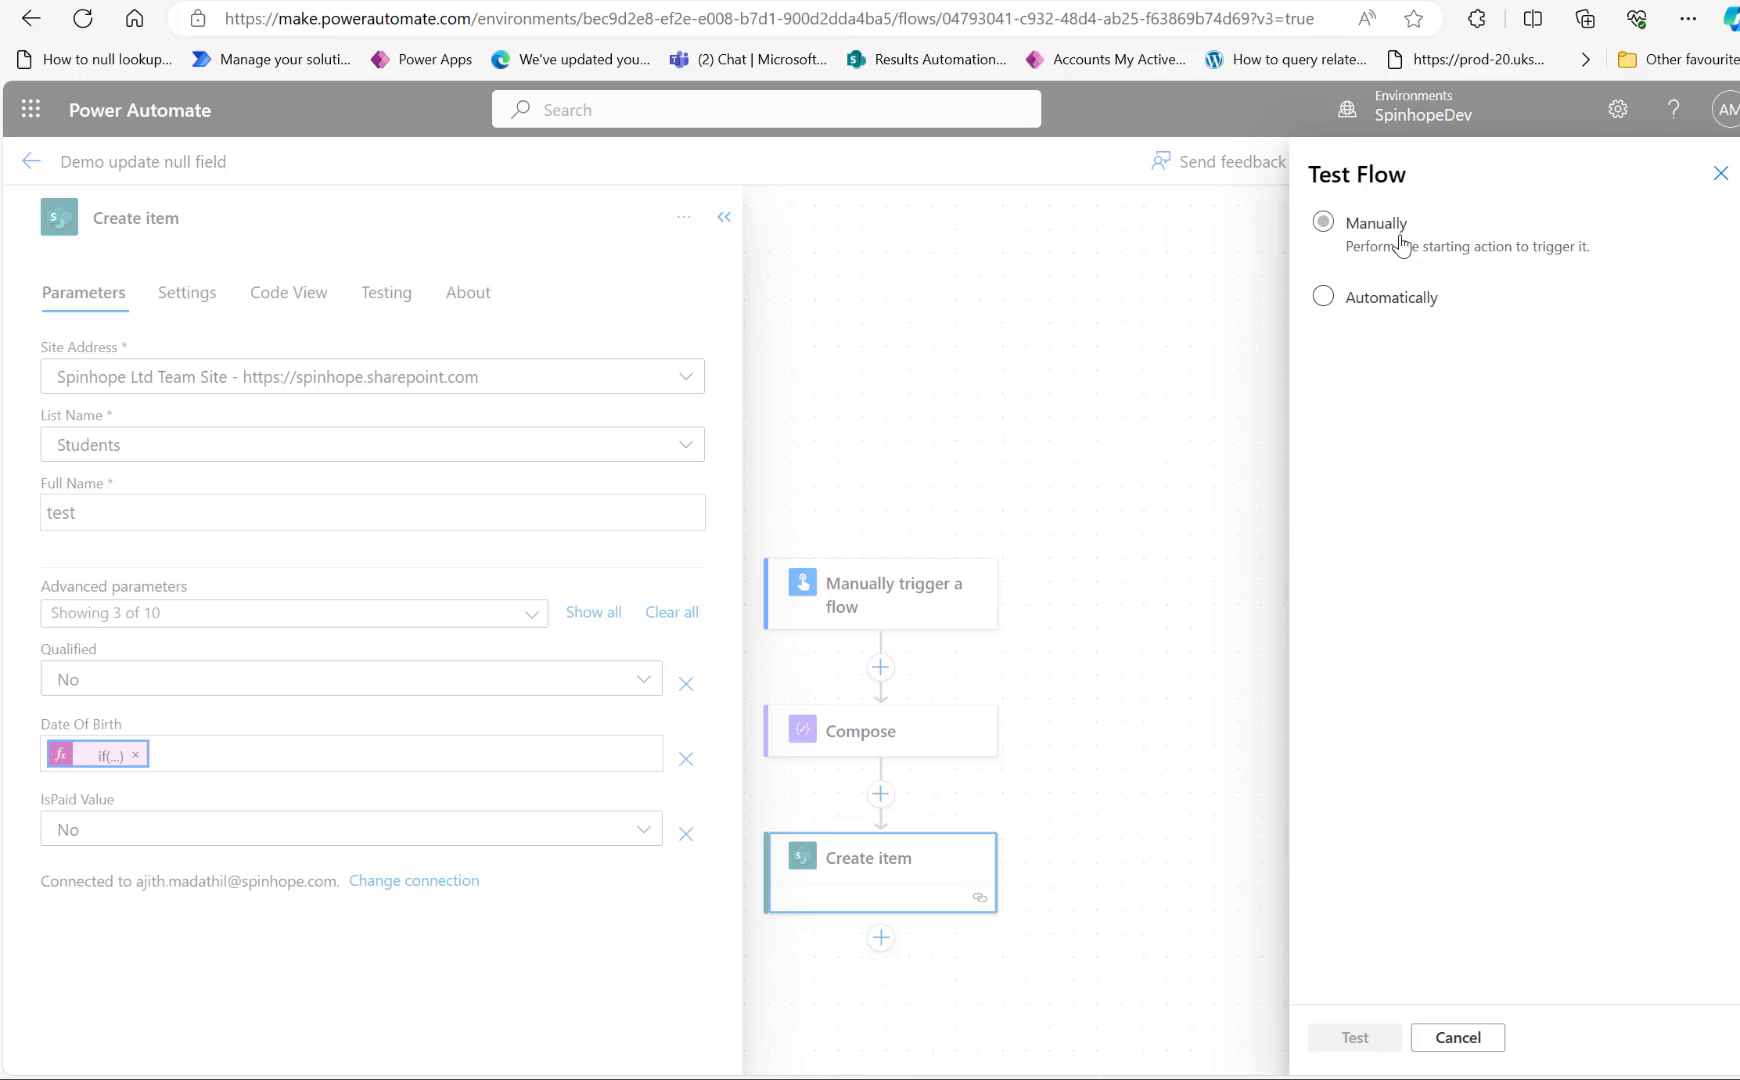
pyautogui.click(1388, 231)
pyautogui.click(1348, 1040)
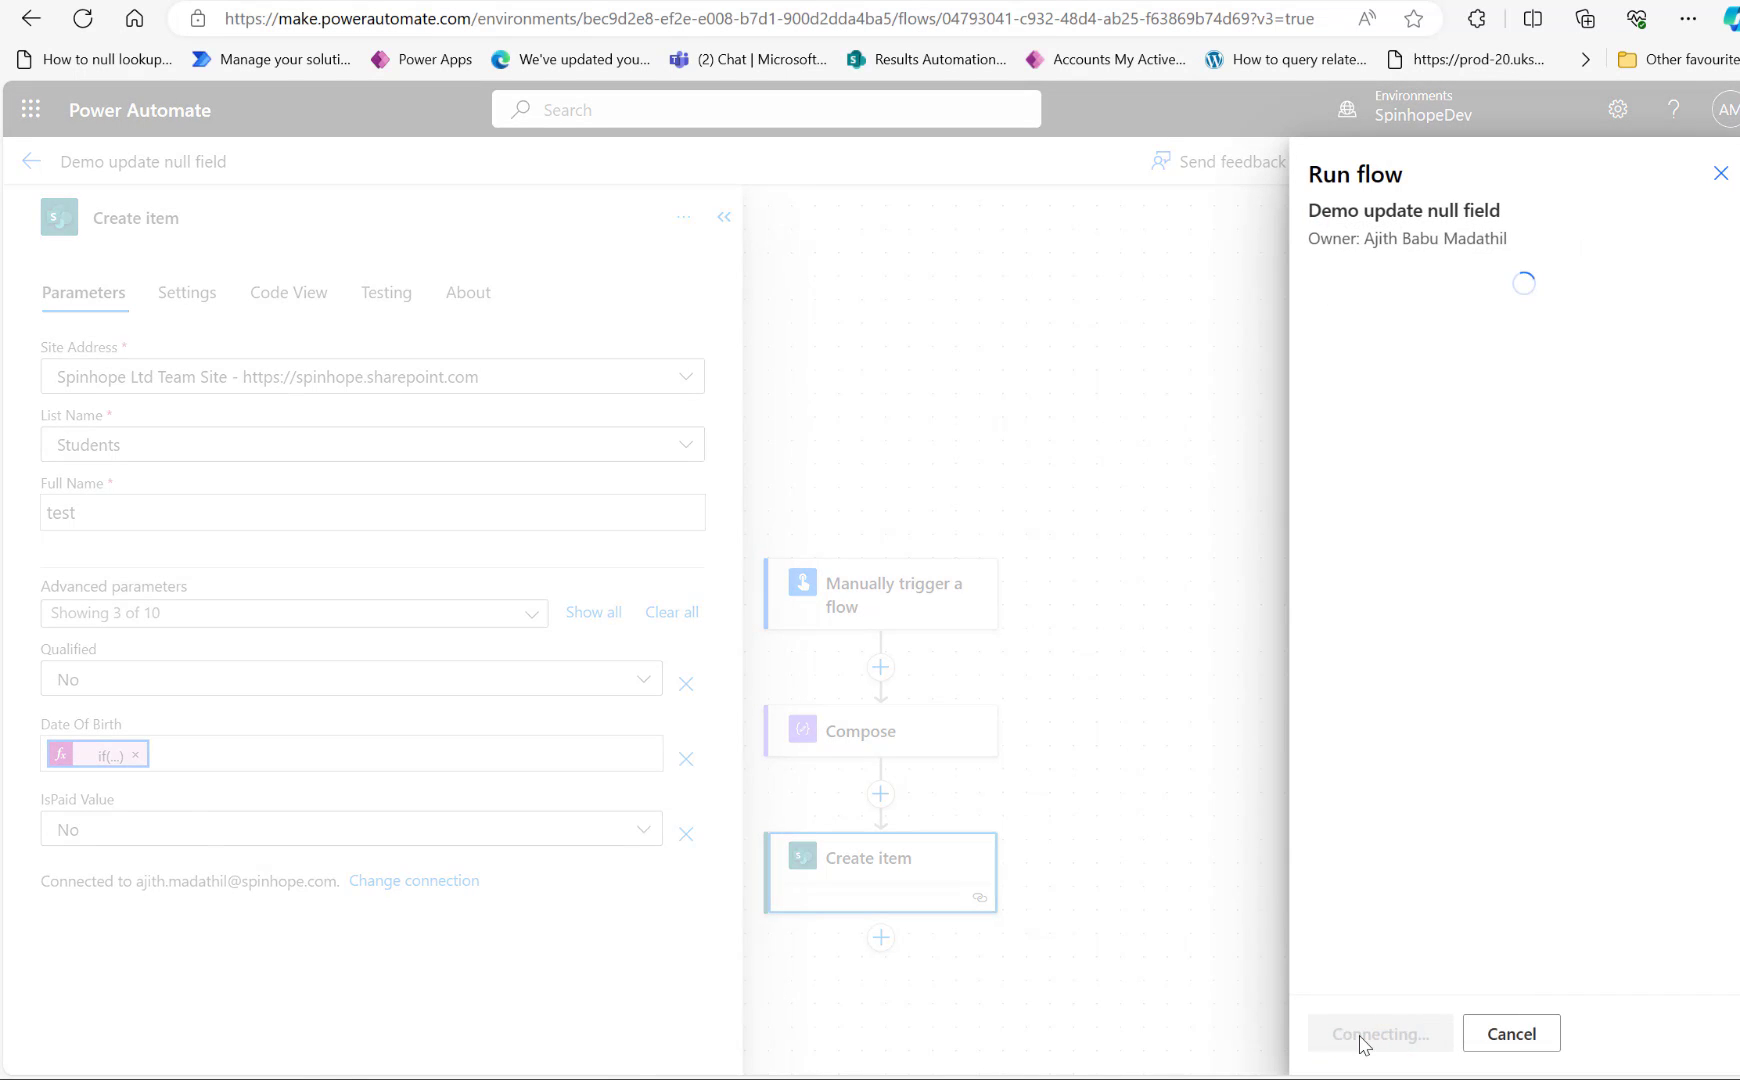
pyautogui.click(1355, 1038)
pyautogui.click(1356, 1036)
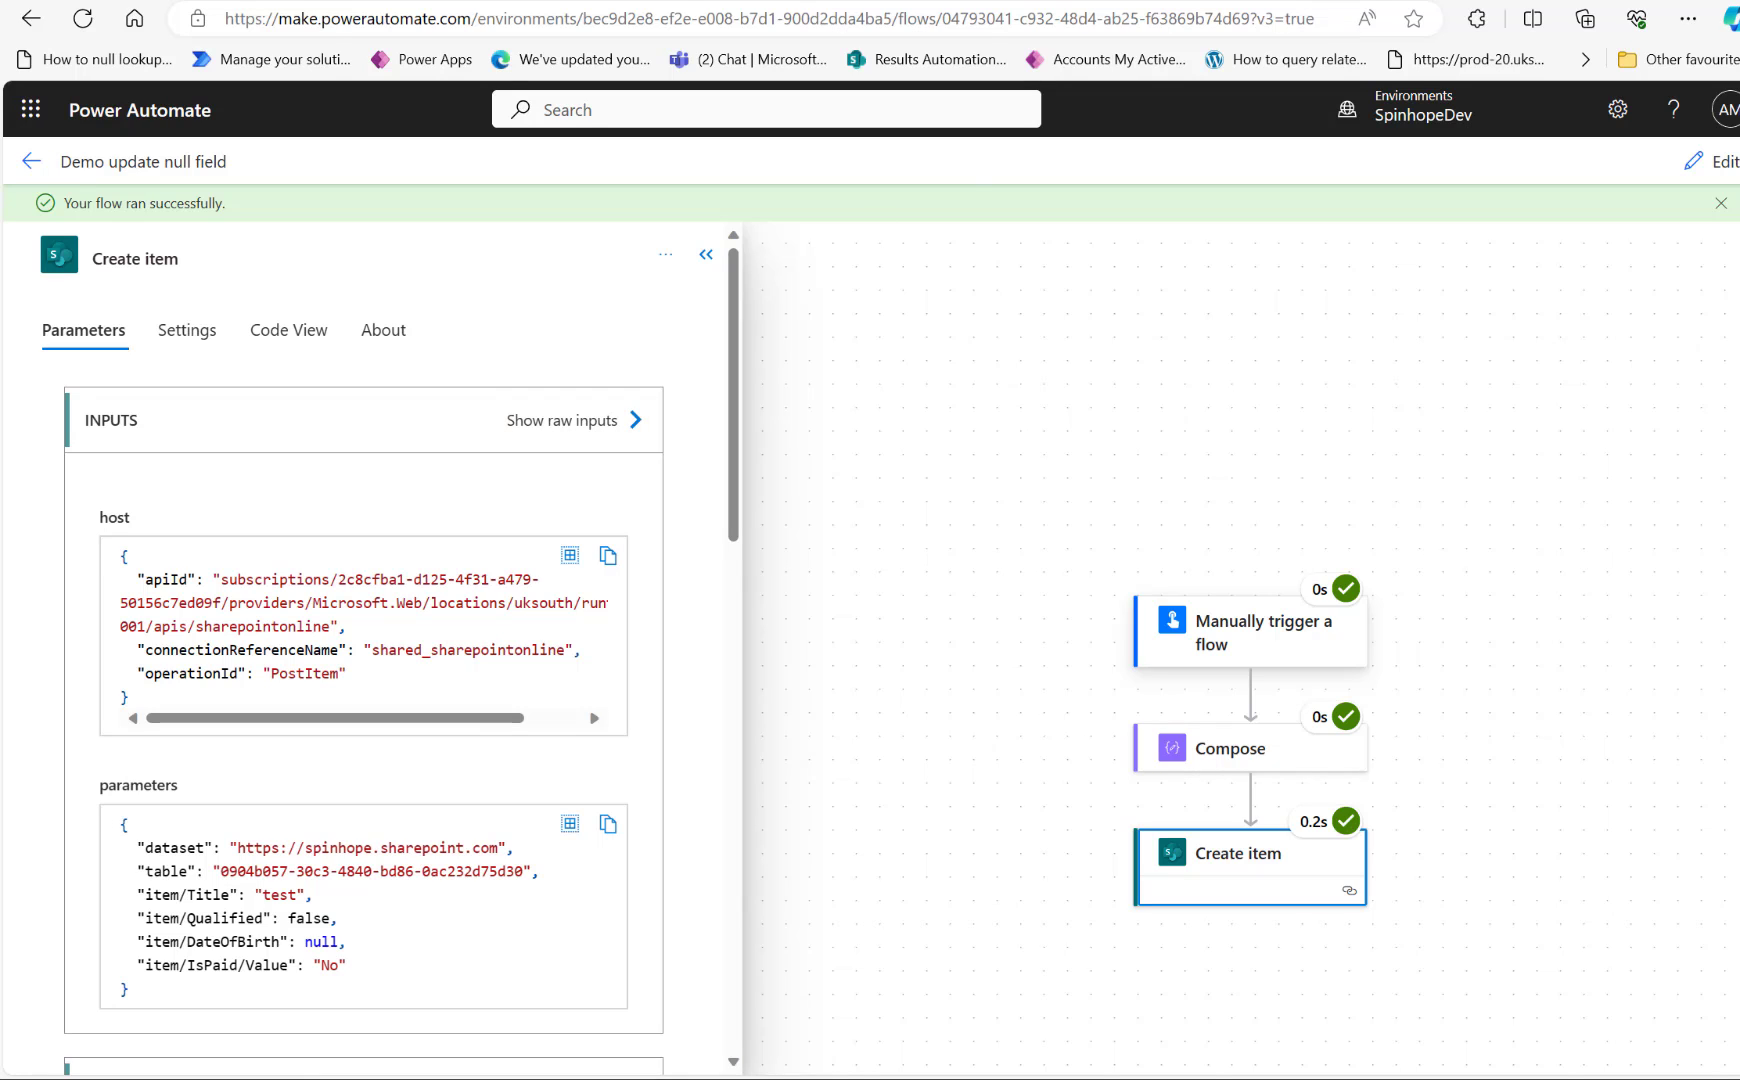
# Re-apply the Date Of Birth if(...) expression unchanged in the new designer.
pyautogui.click(1710, 161)
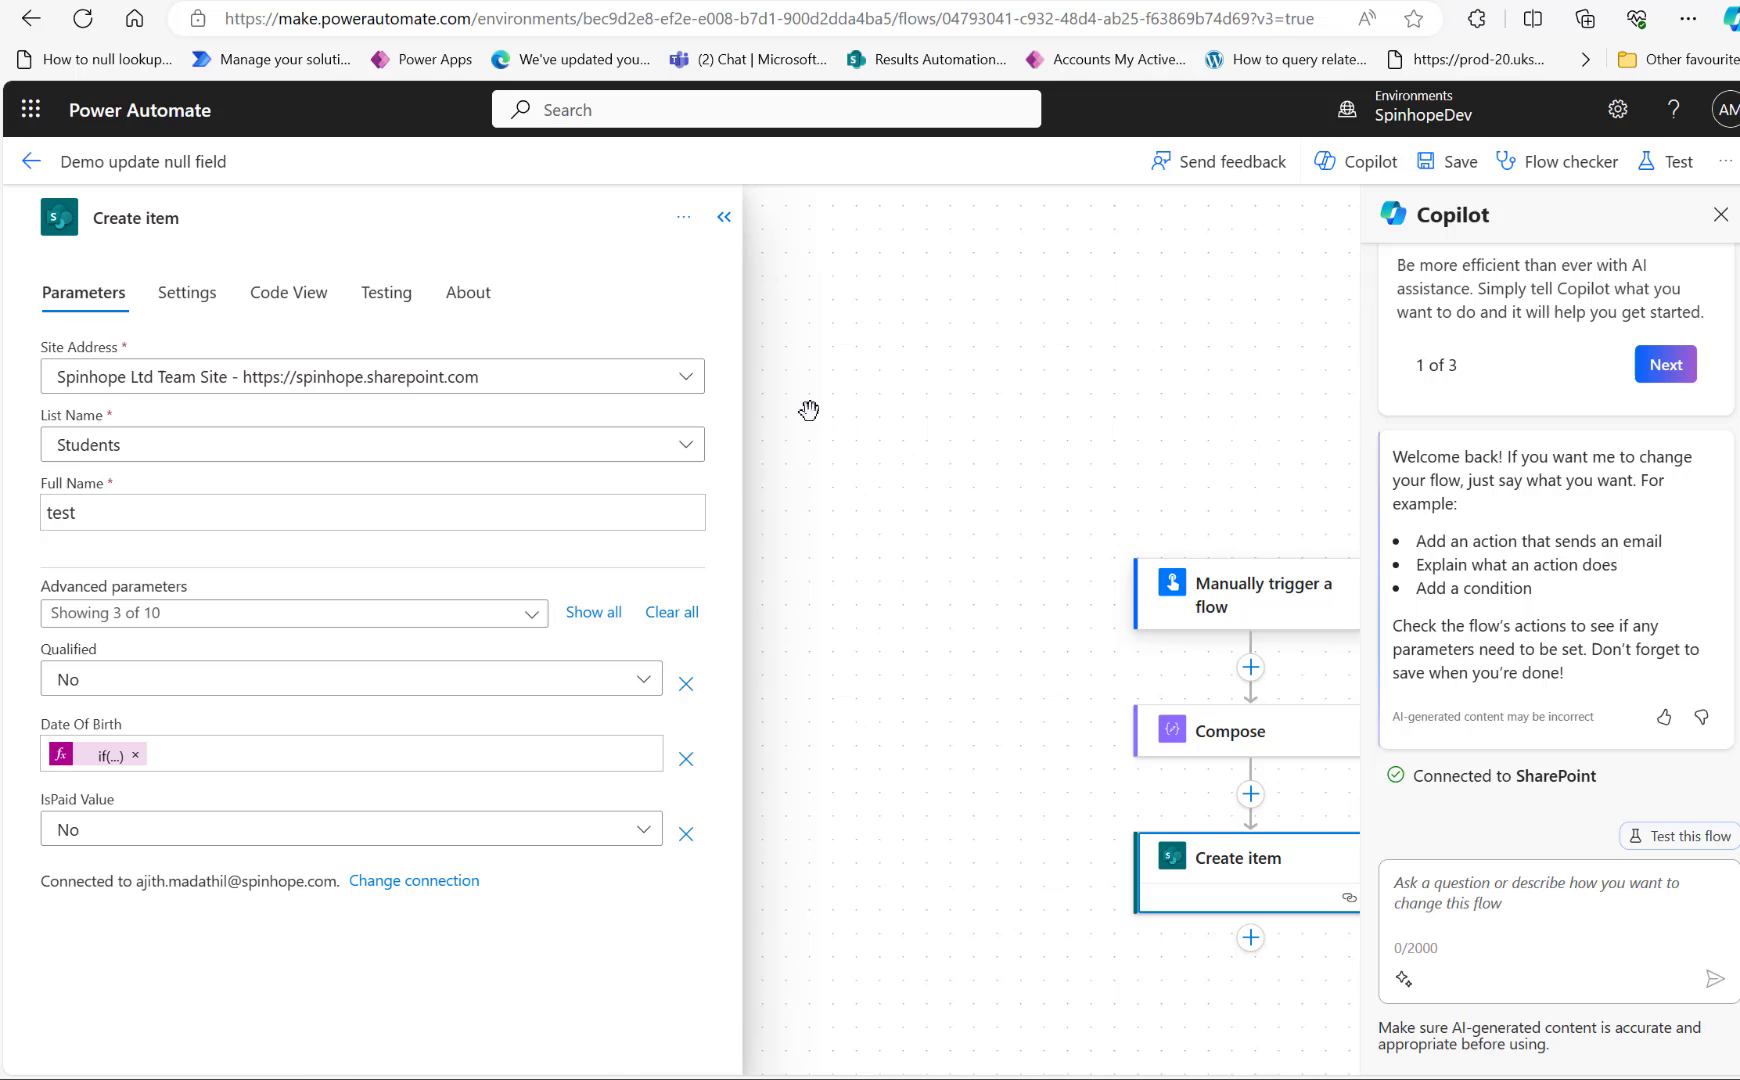
pyautogui.click(100, 756)
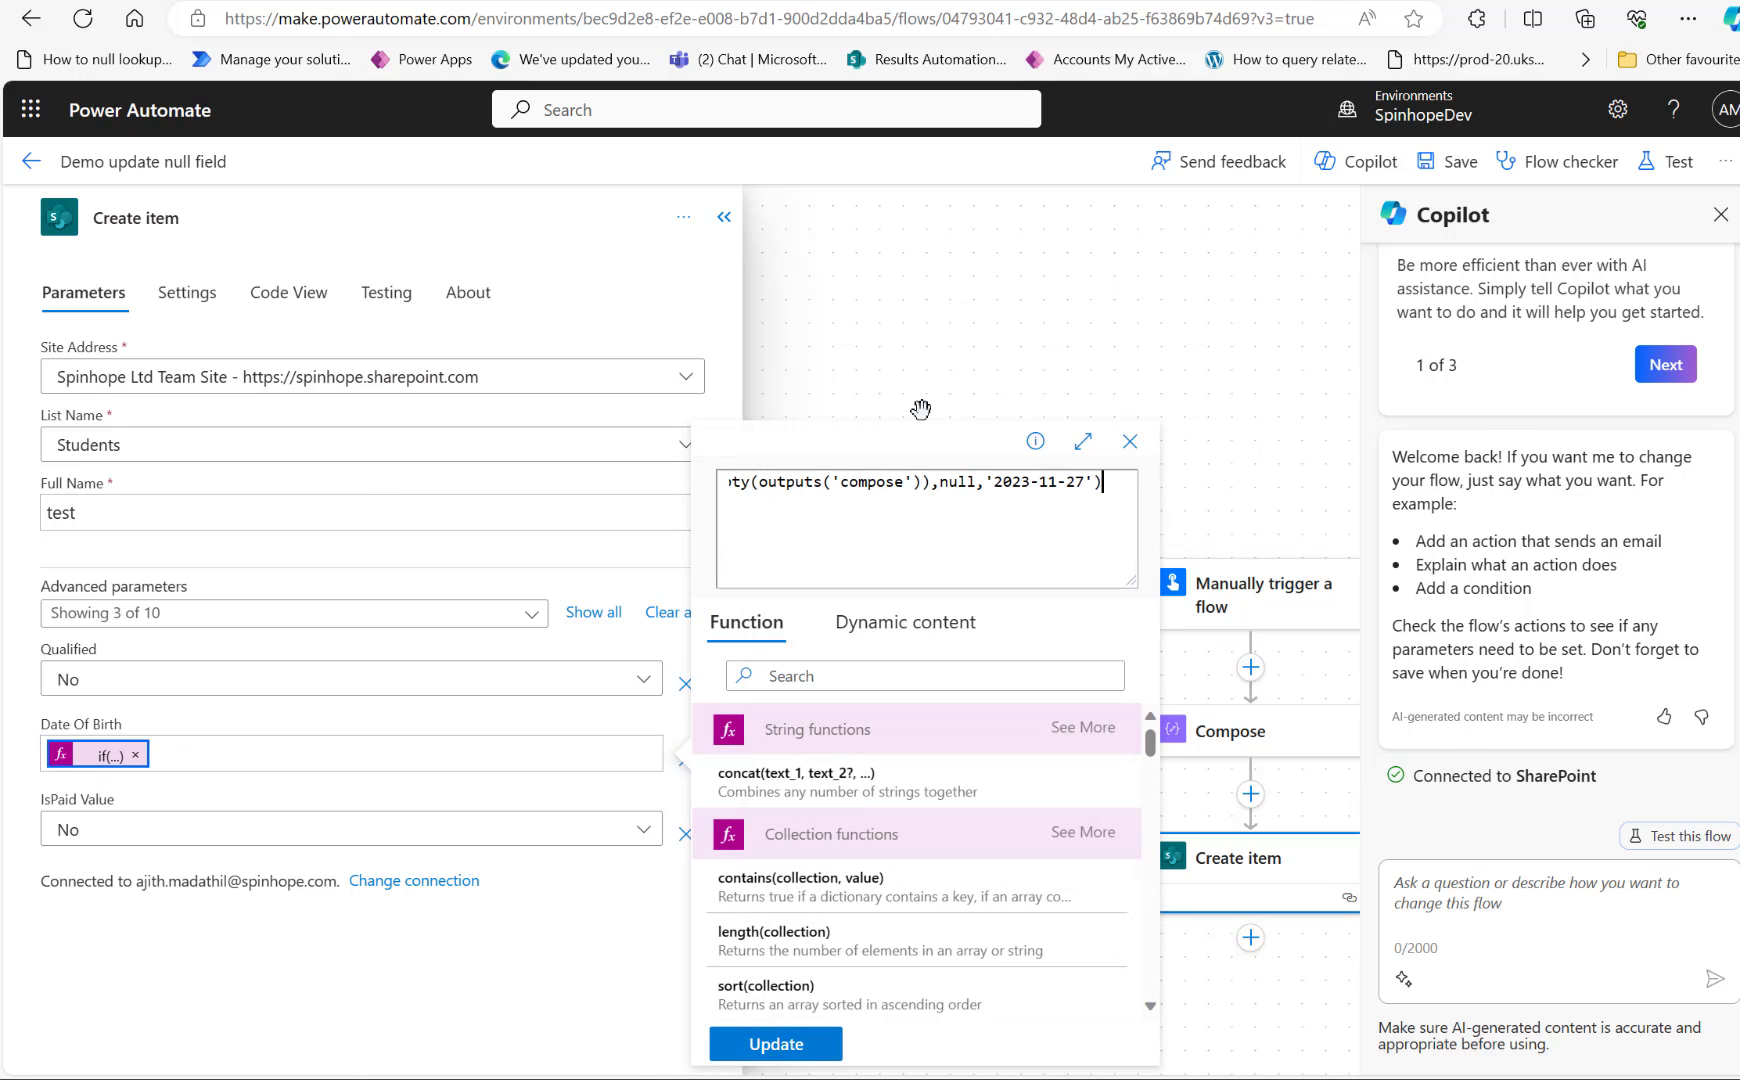
pyautogui.click(776, 1044)
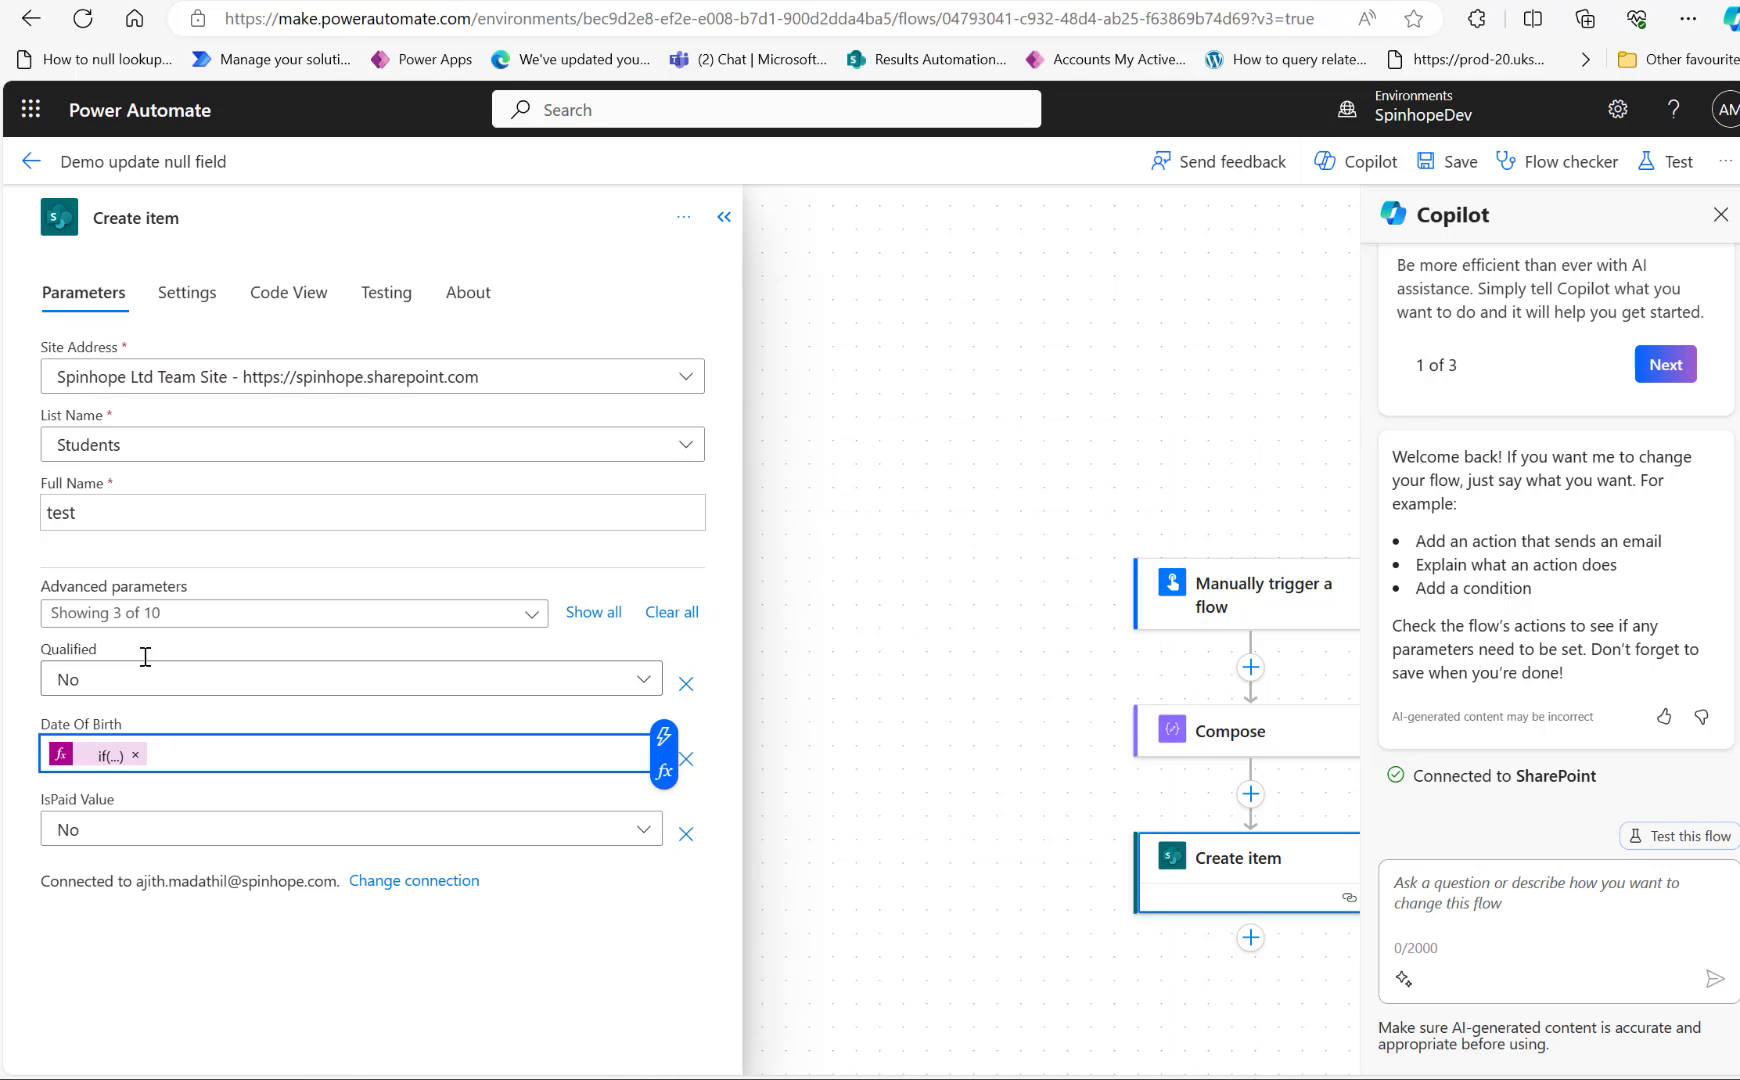
pyautogui.click(98, 765)
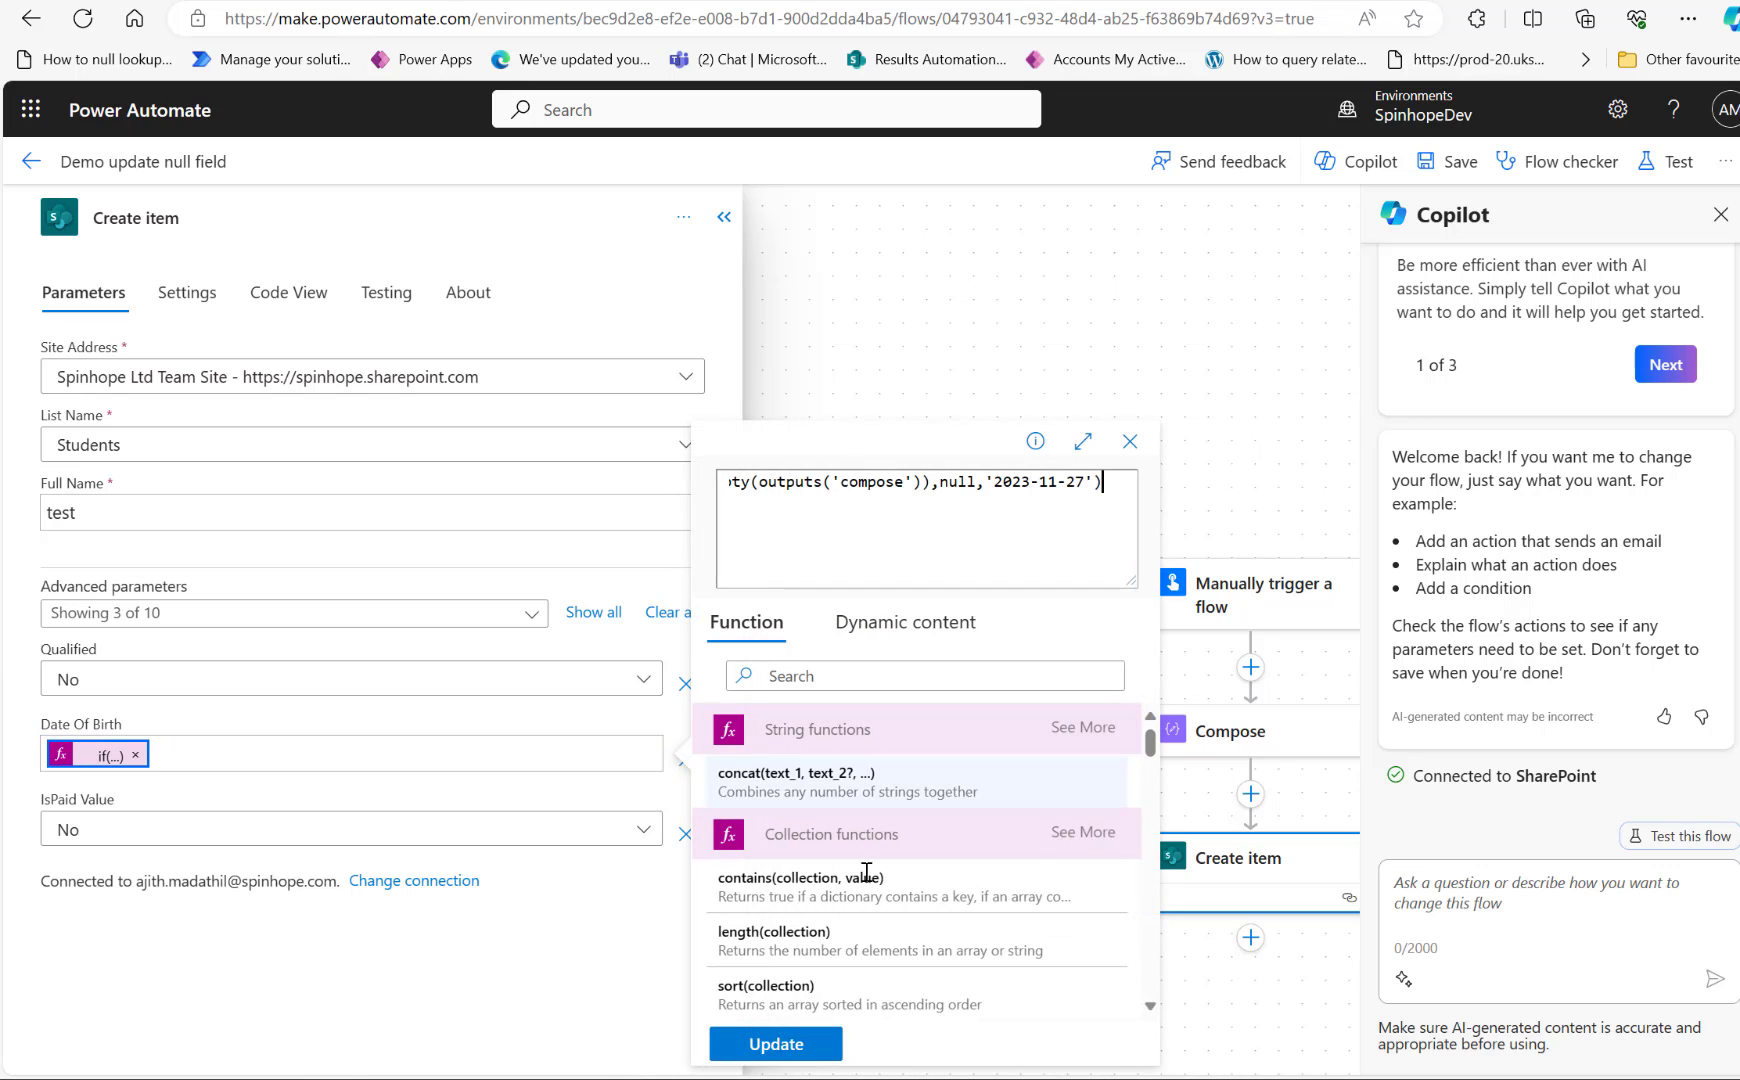
pyautogui.click(777, 1042)
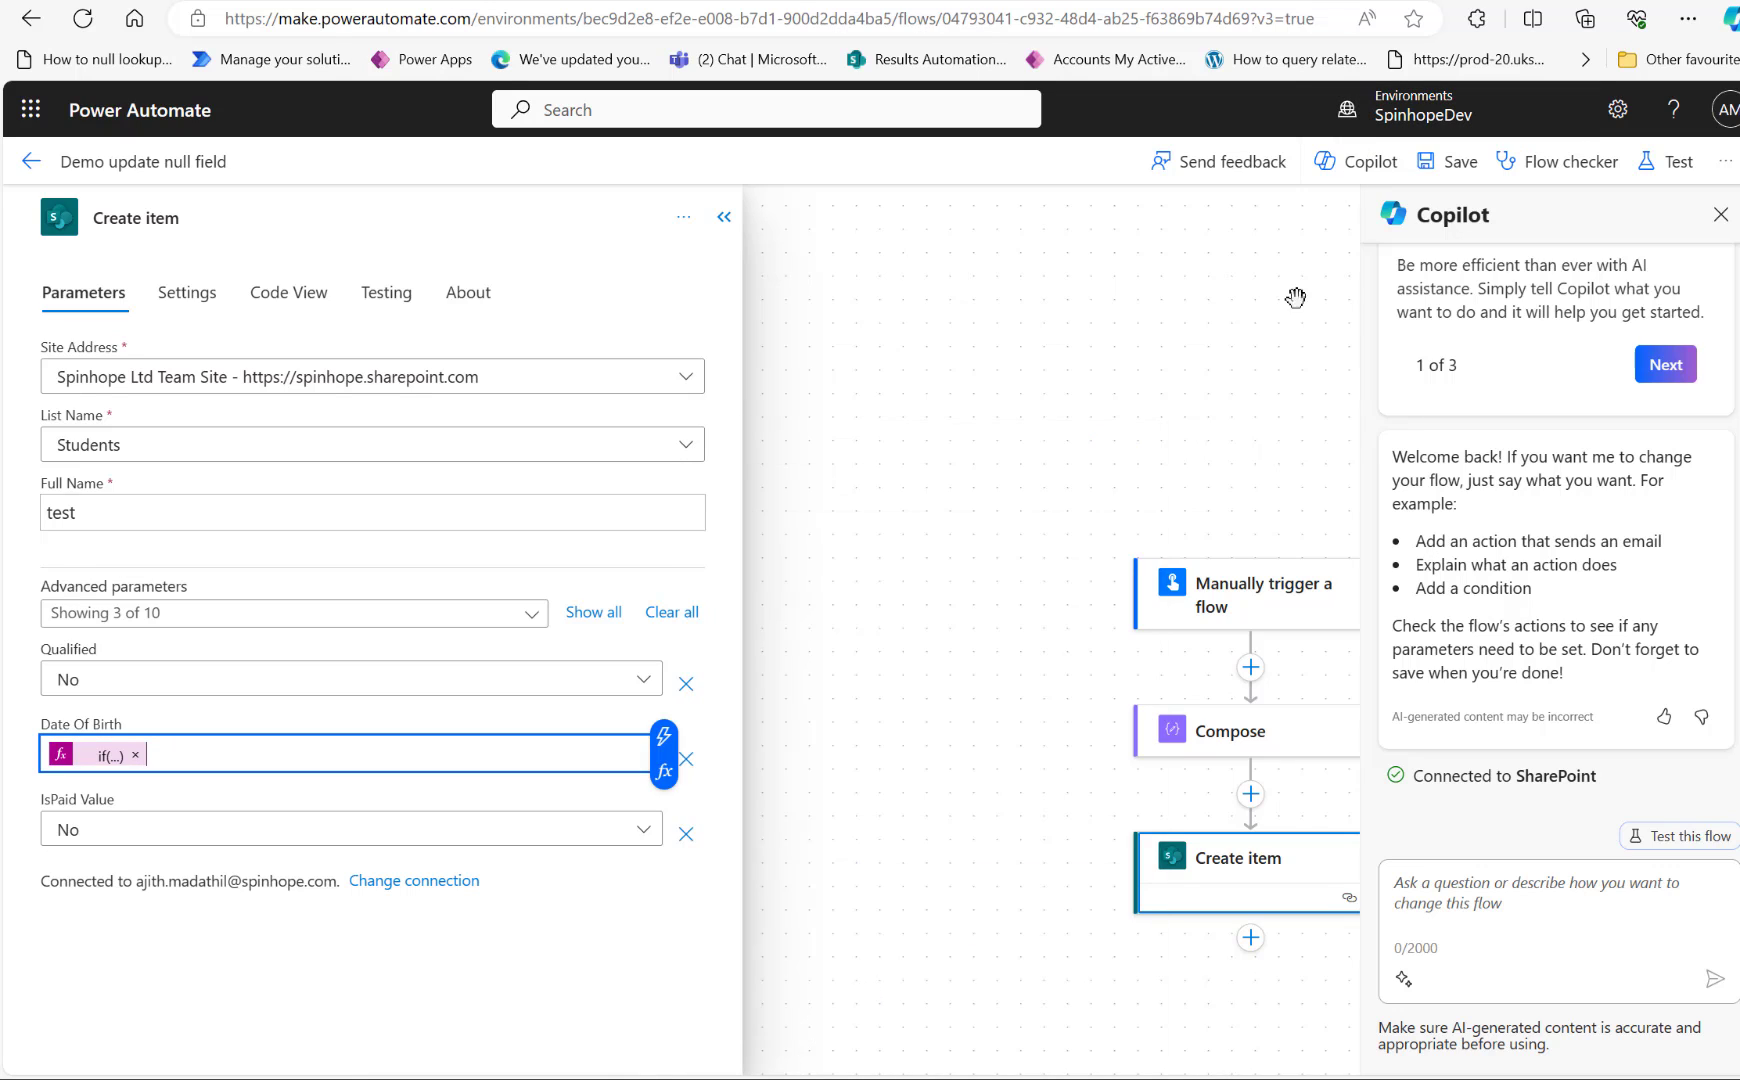
# Close the Copilot pane and save the flow.
pyautogui.click(1655, 163)
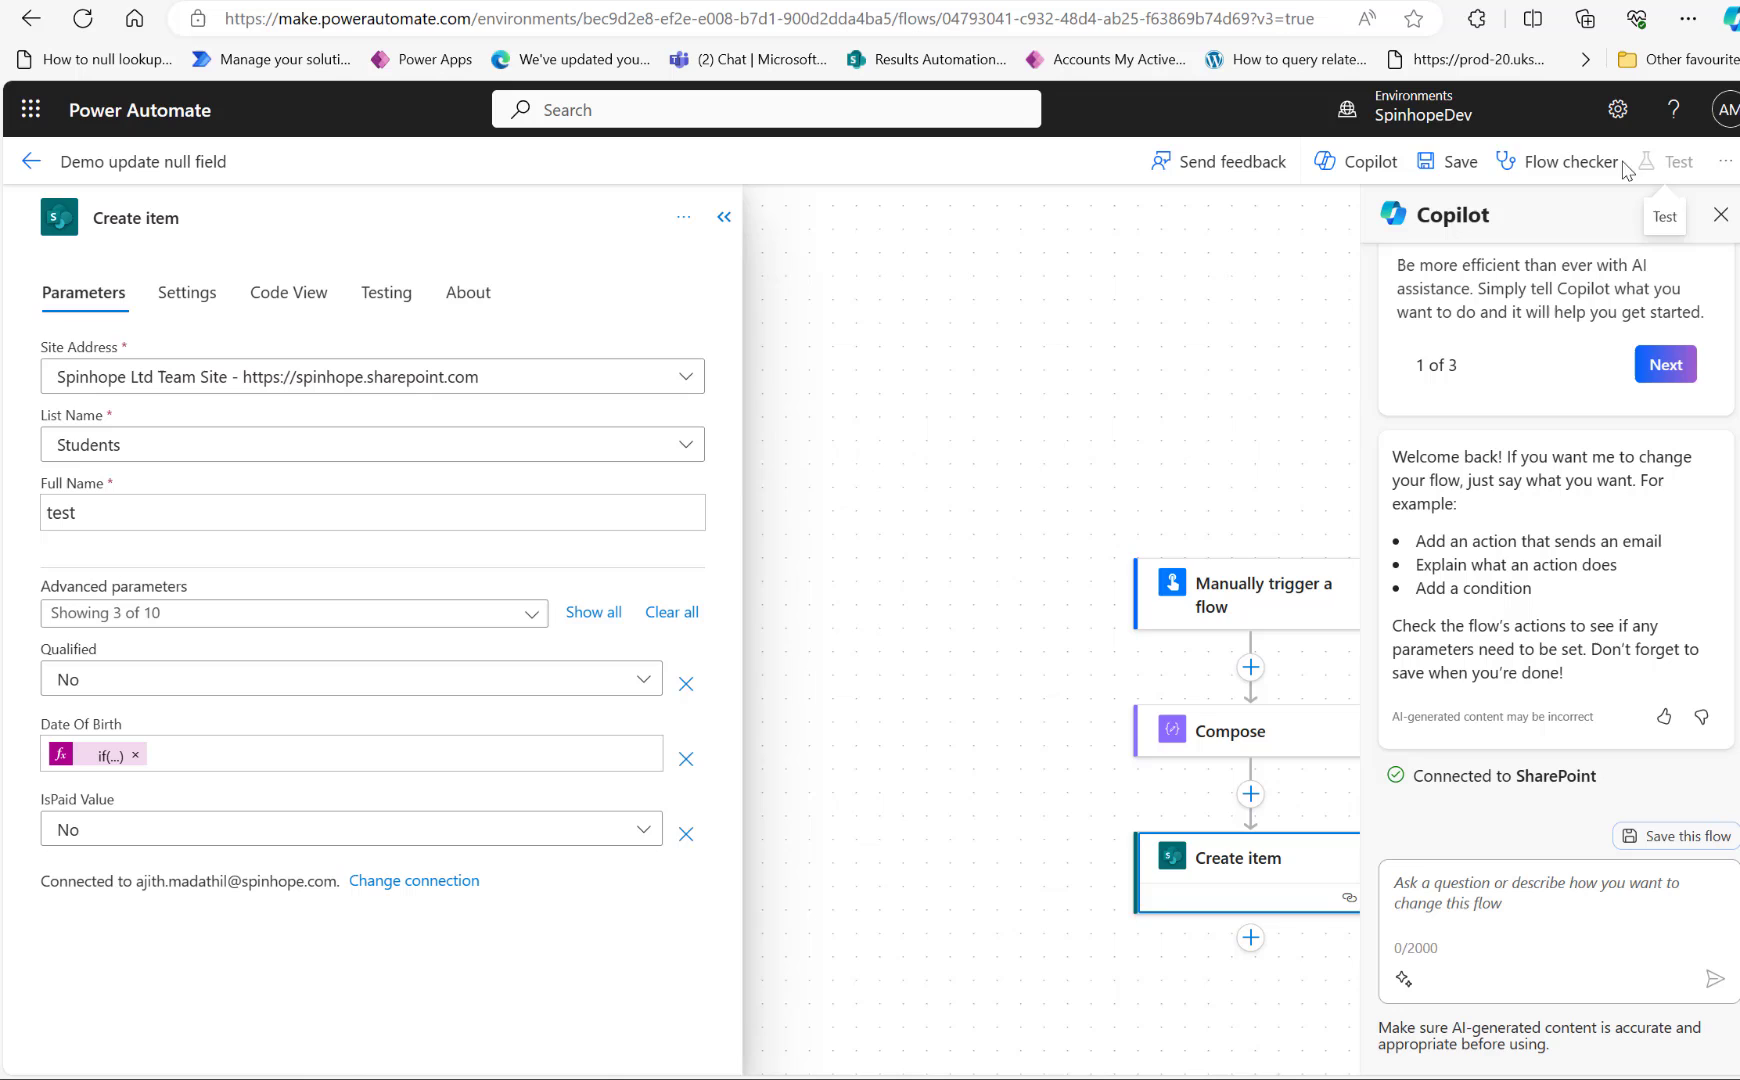
pyautogui.click(1720, 215)
pyautogui.click(1466, 167)
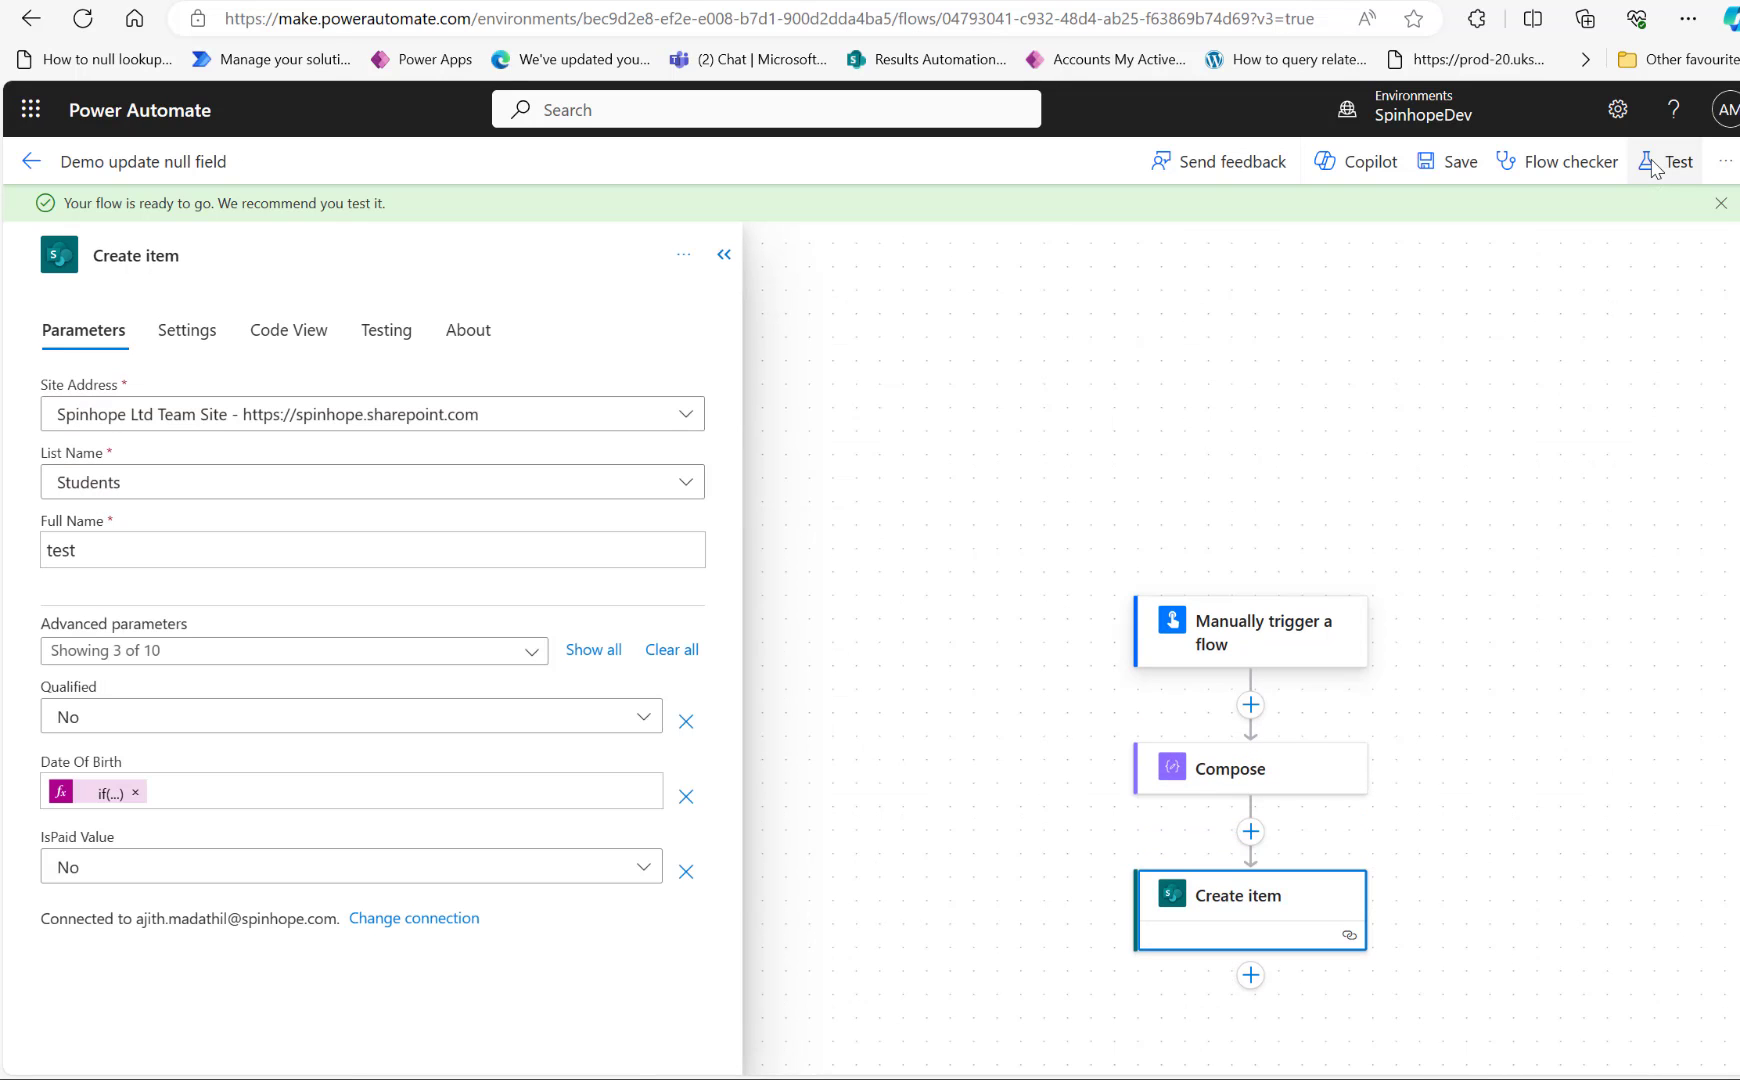
# Run another manual test, which fails at Create item on Date Of Birth's empty value.
pyautogui.click(1652, 168)
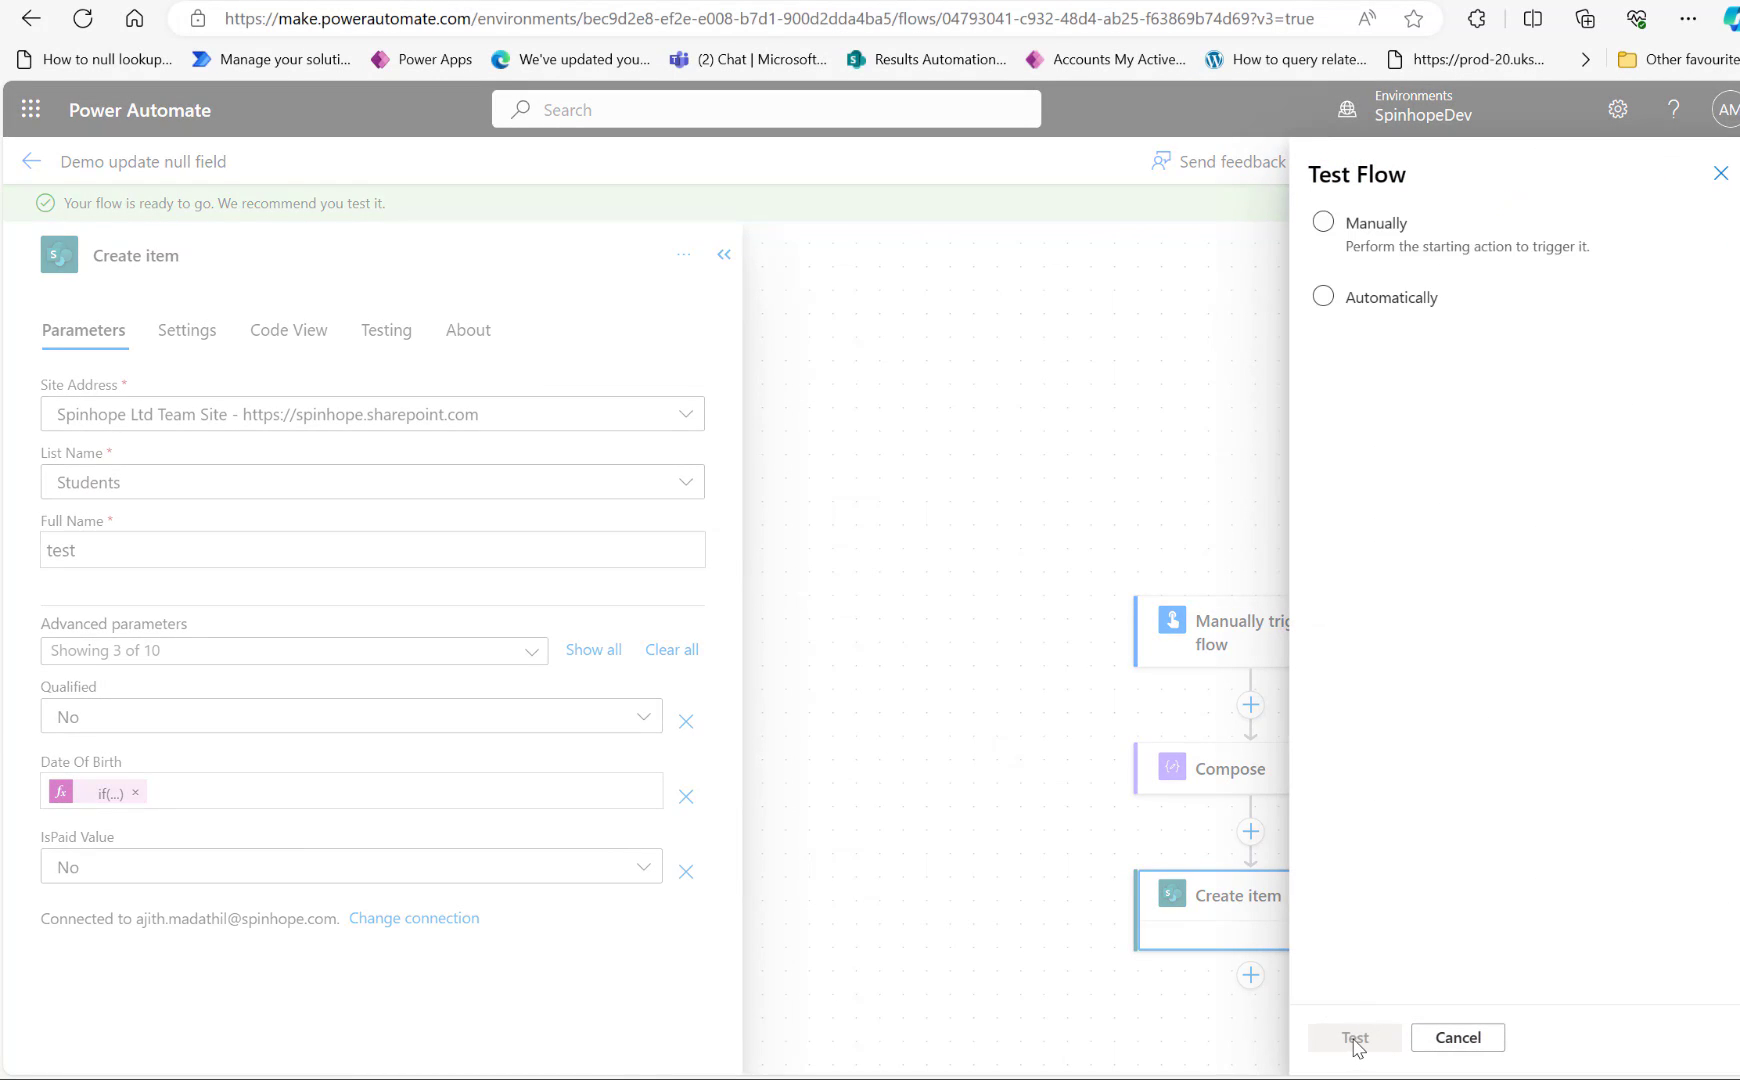
pyautogui.click(1364, 234)
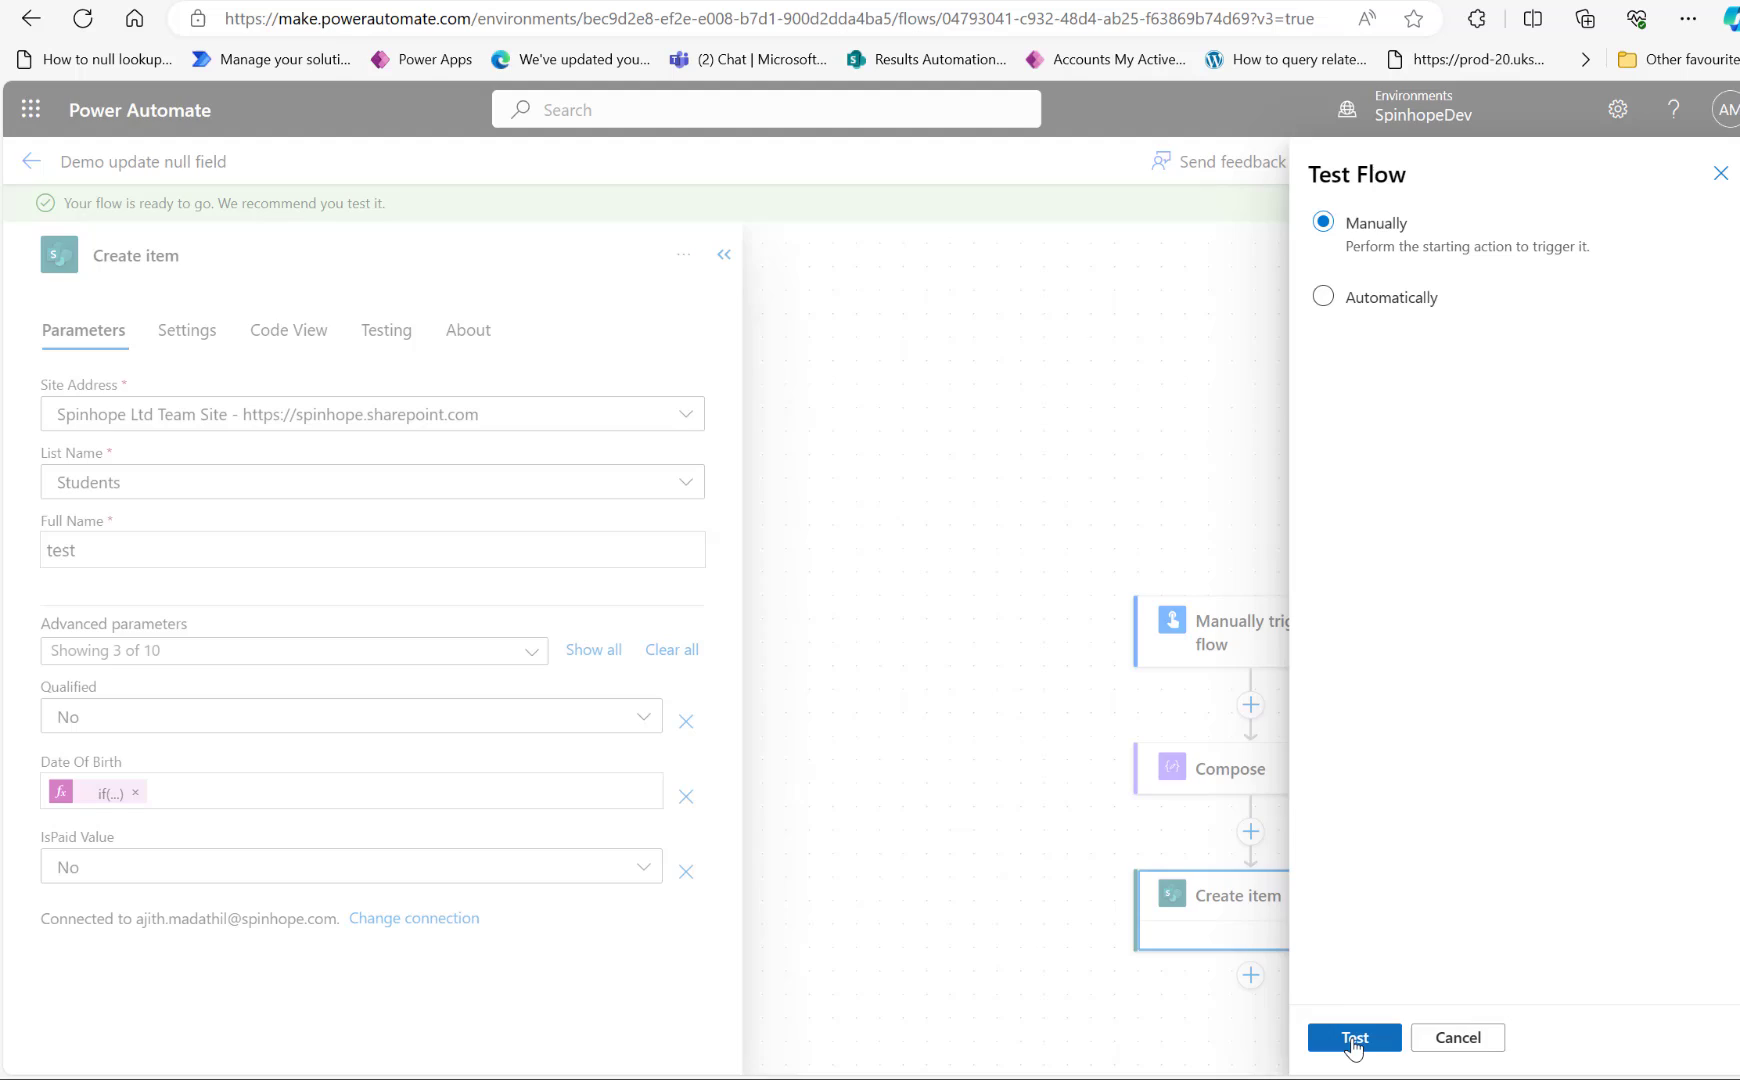
pyautogui.click(1350, 1040)
pyautogui.click(1352, 1036)
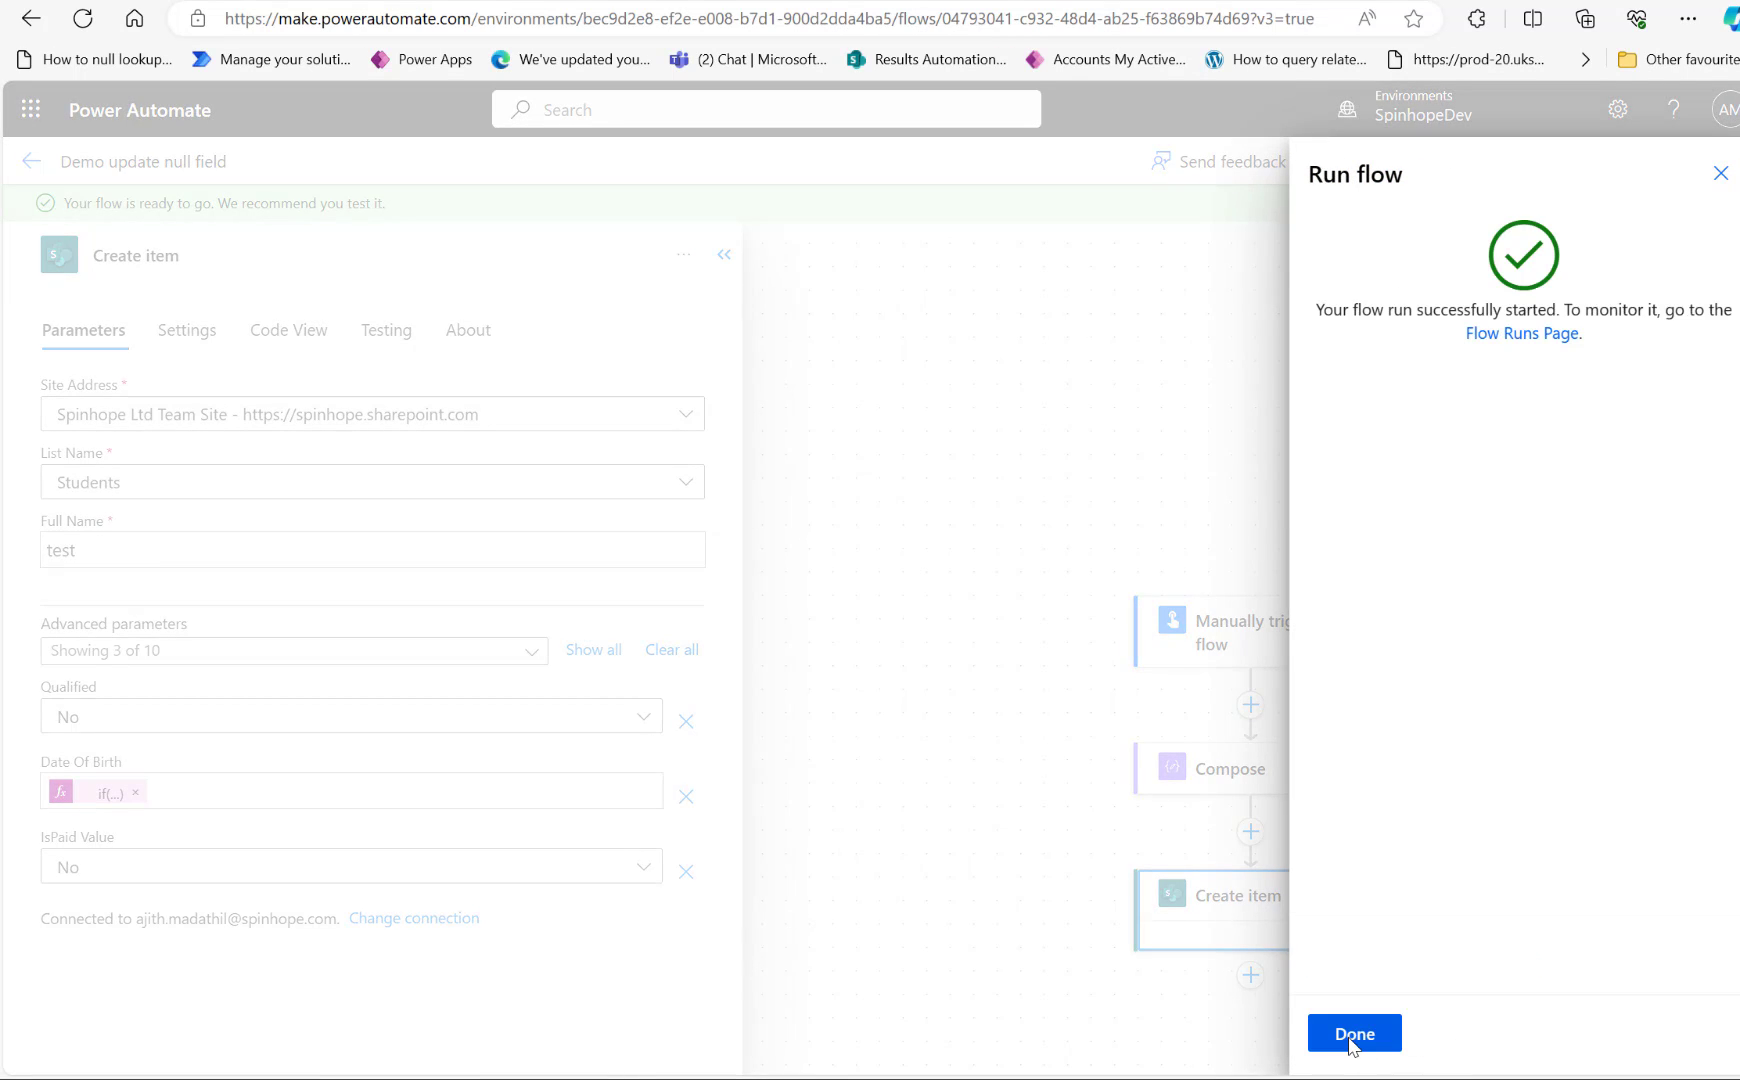
pyautogui.click(1352, 1038)
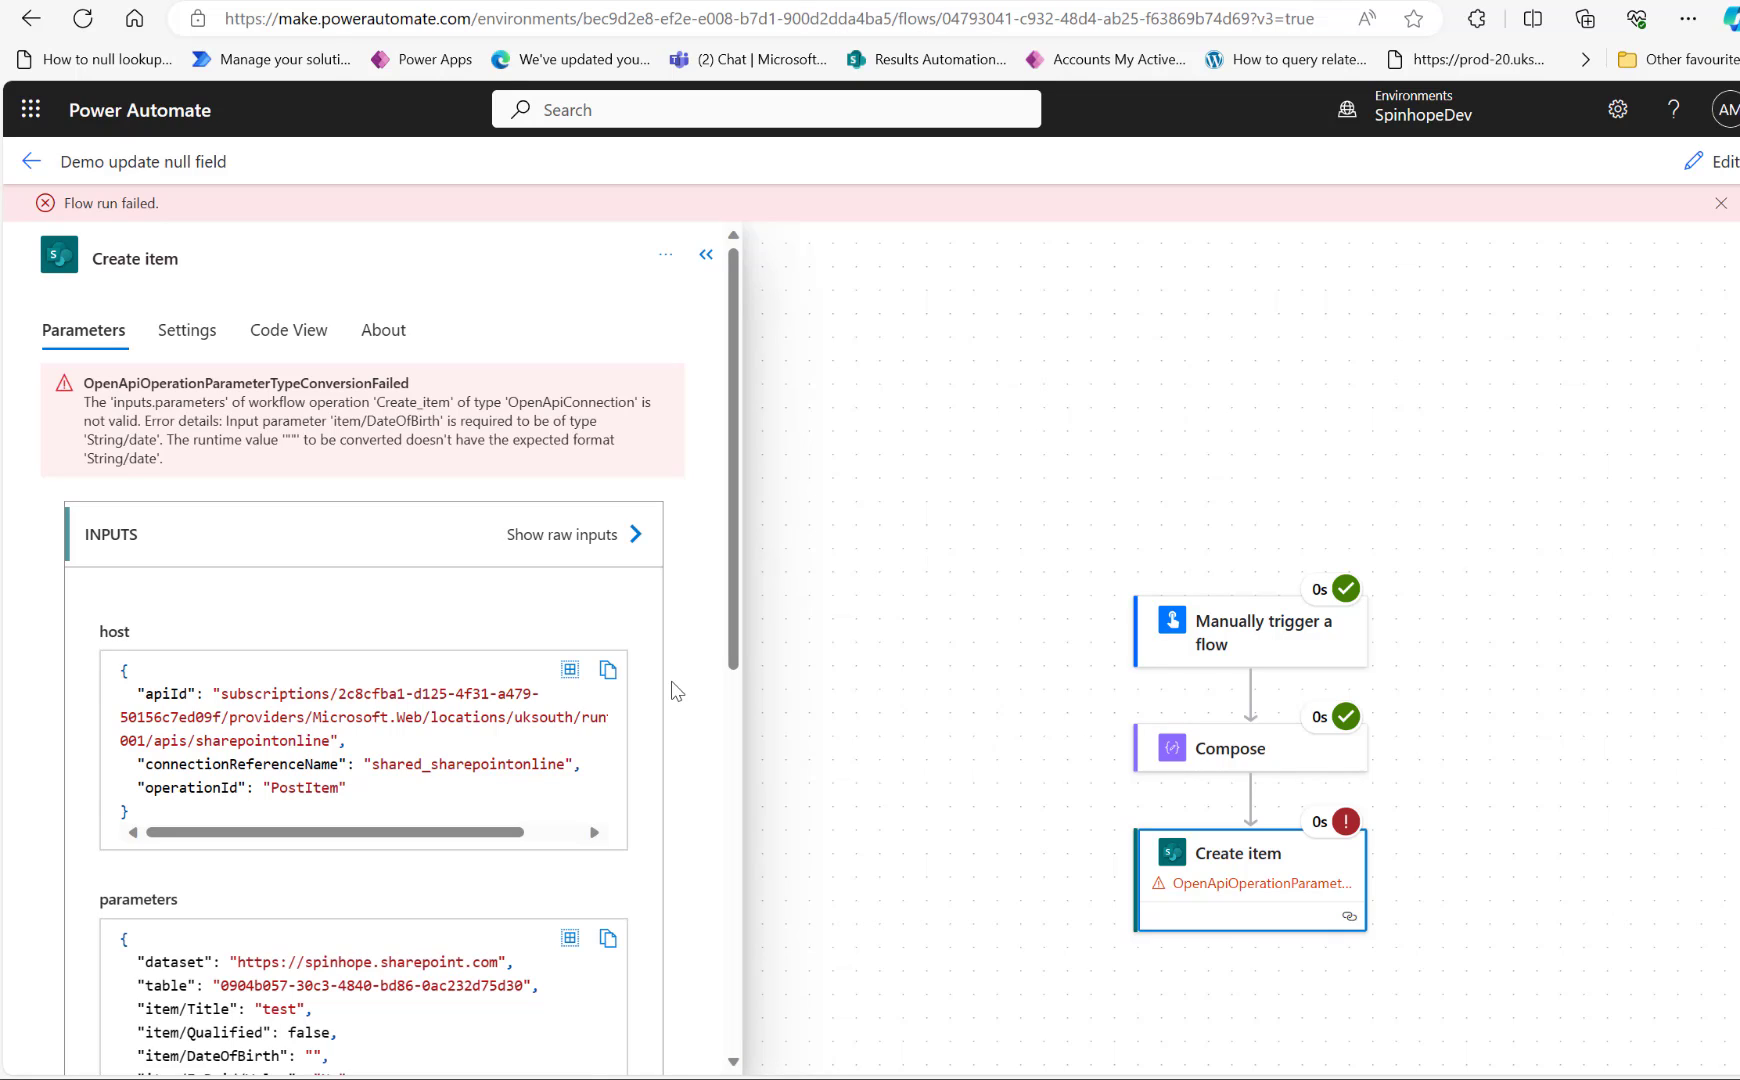
# In the classic designer, reapply the Date Of Birth expression on Create item.
pyautogui.click(1695, 165)
pyautogui.click(1722, 162)
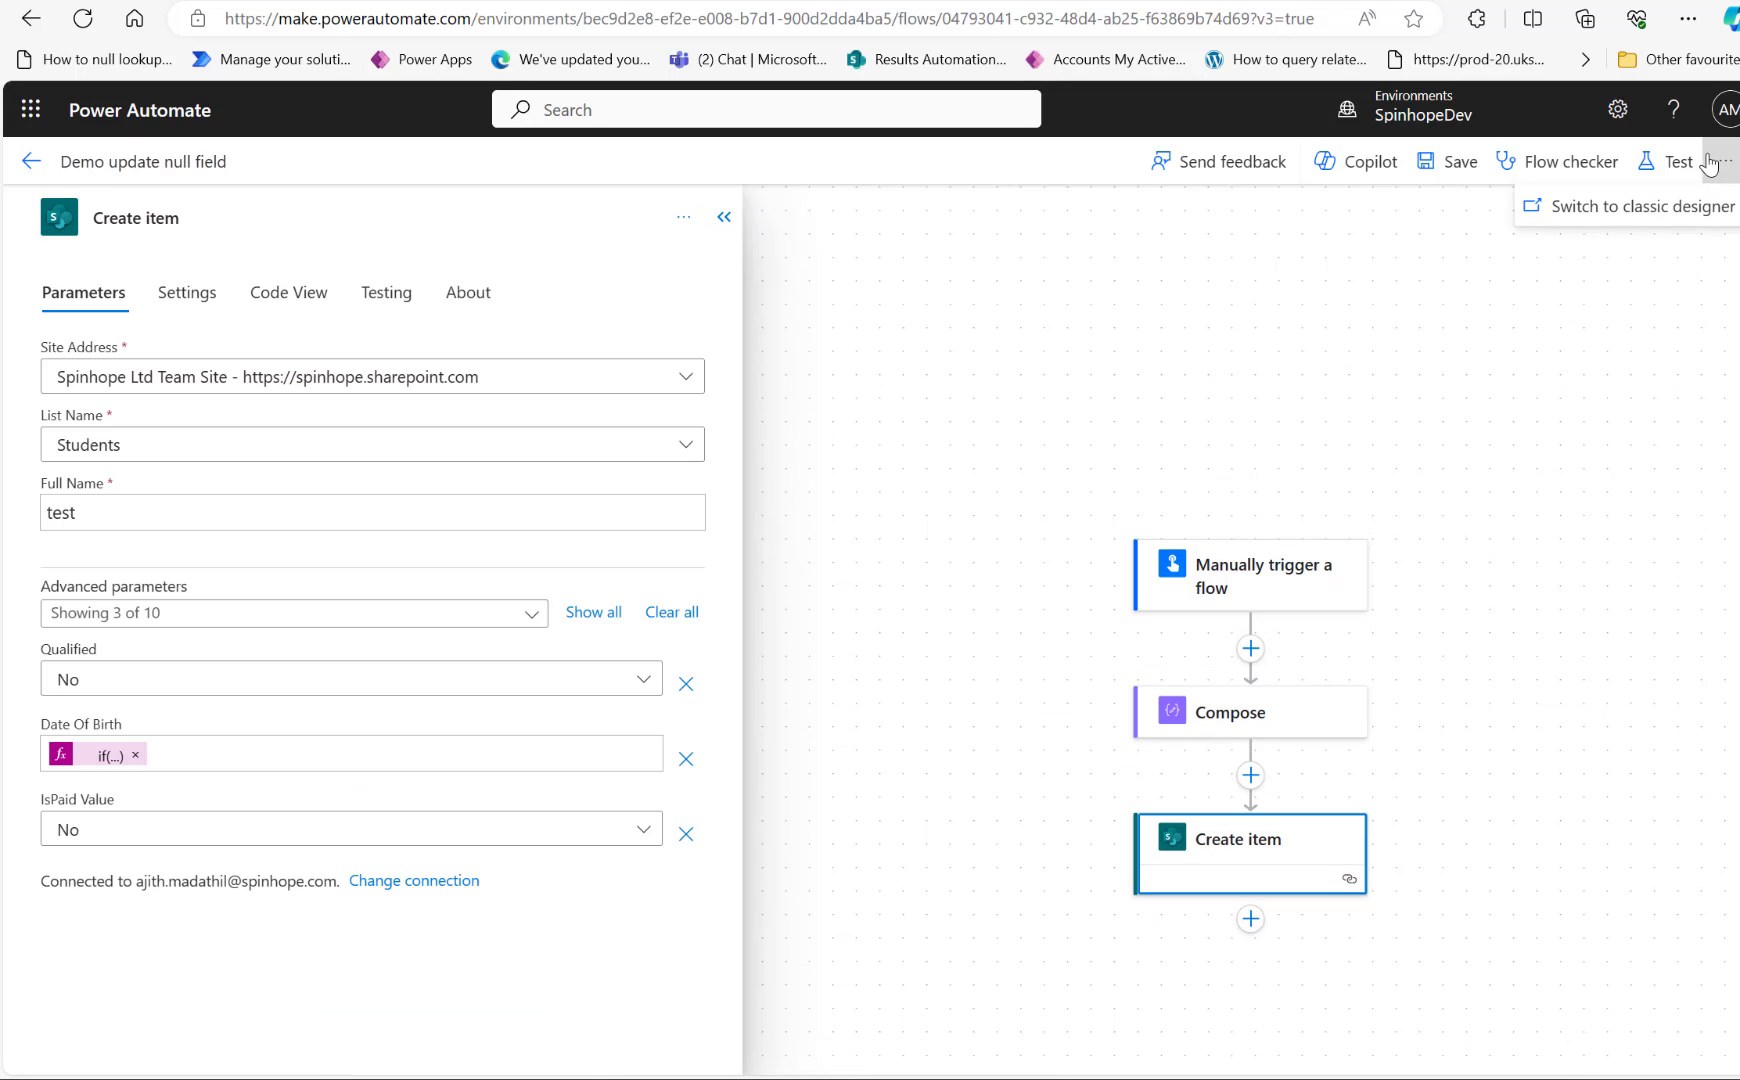
pyautogui.click(1577, 230)
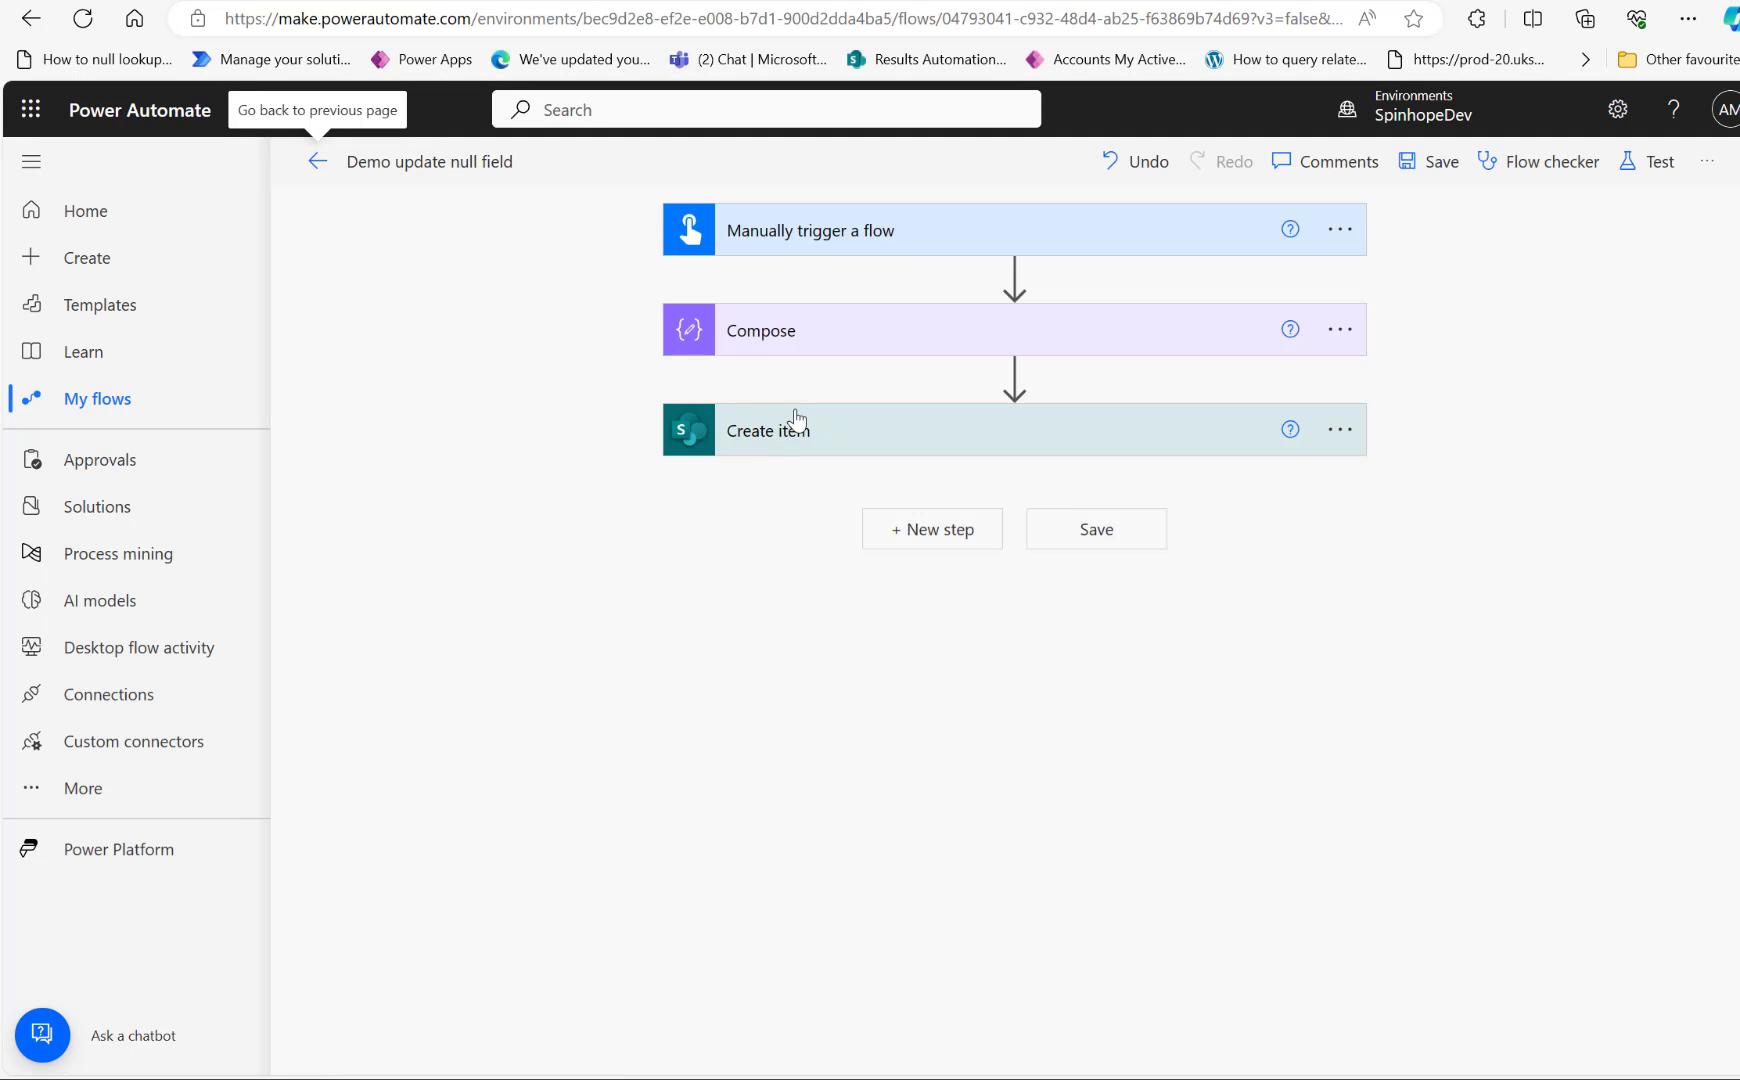
pyautogui.click(802, 432)
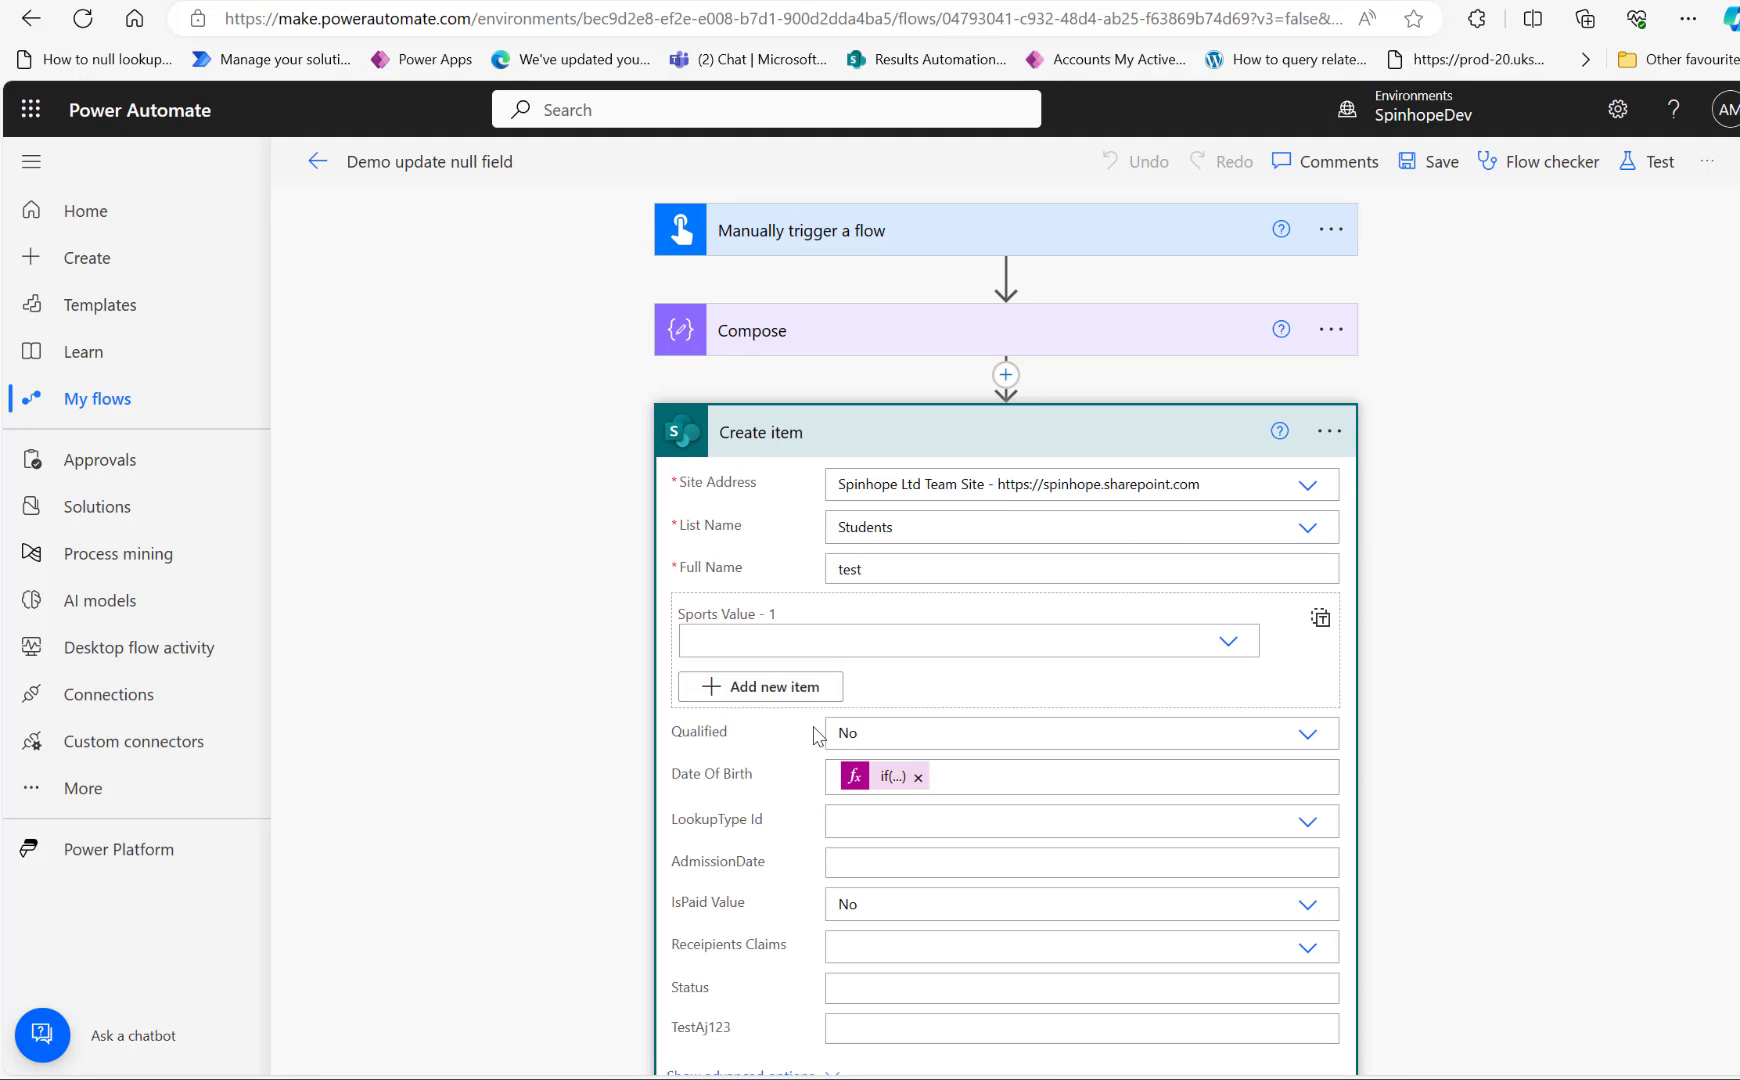
pyautogui.click(886, 788)
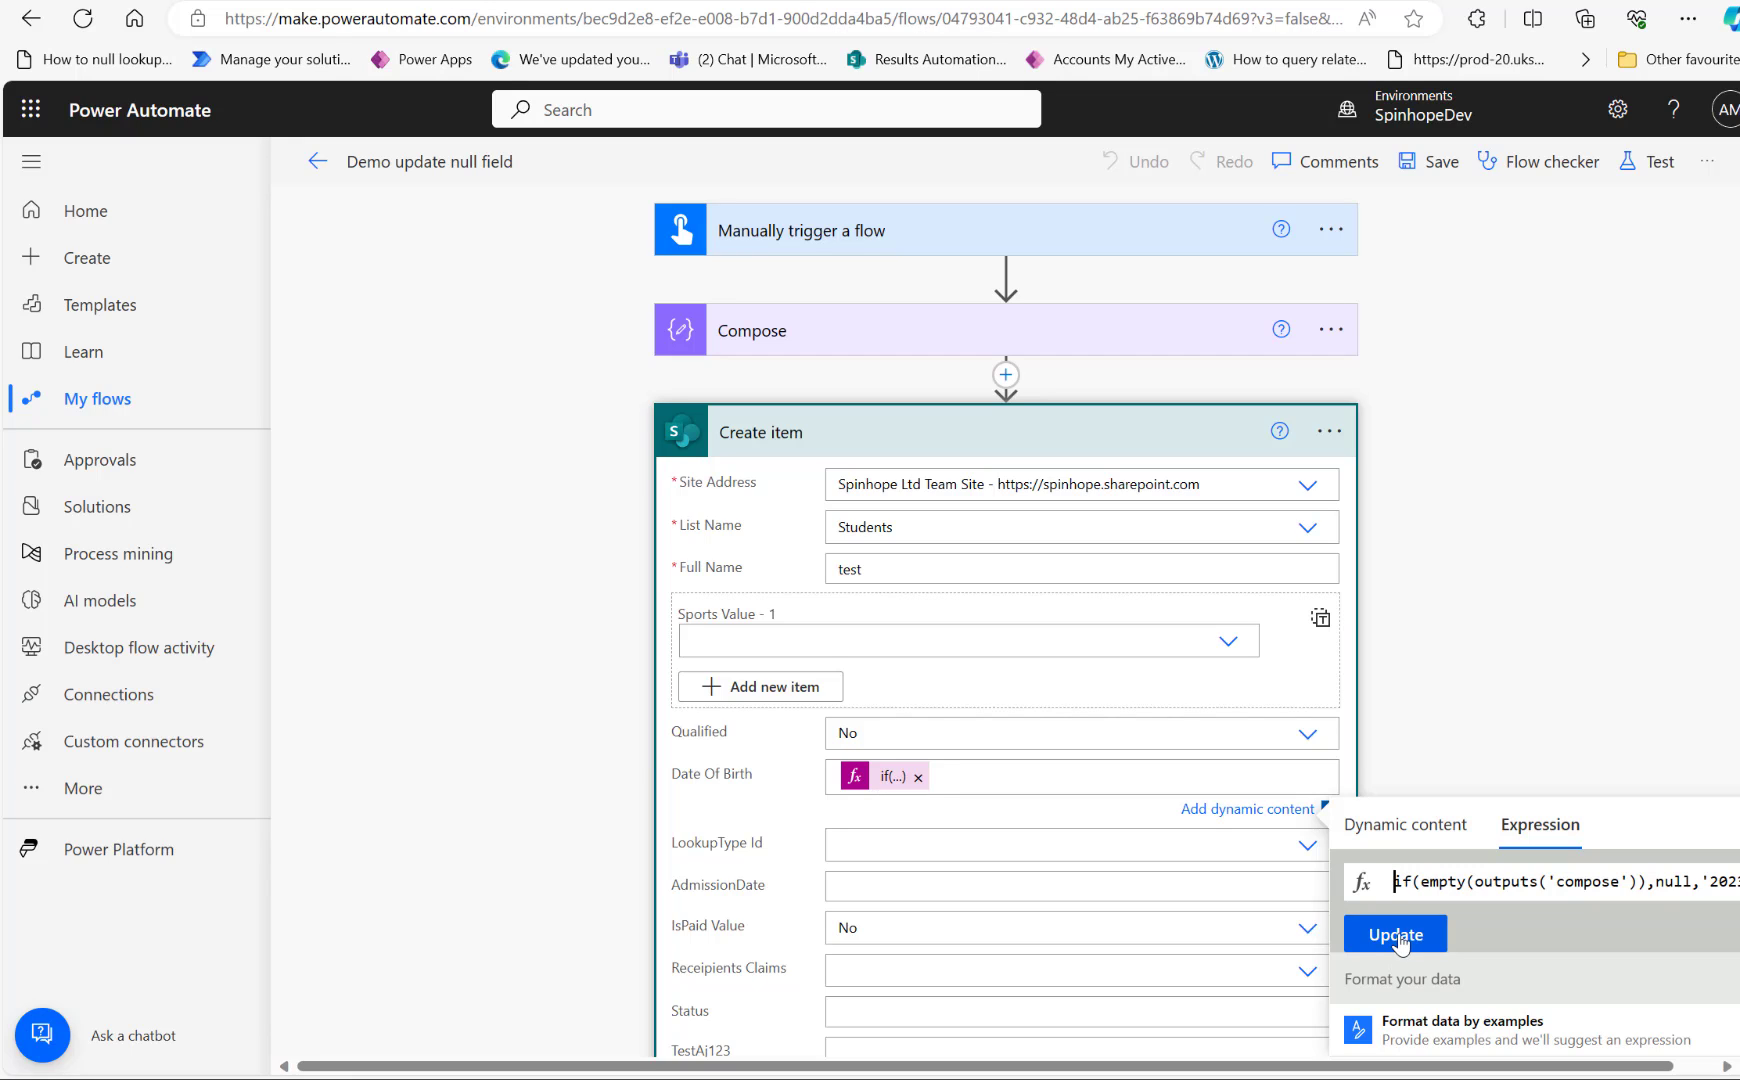
pyautogui.click(1397, 940)
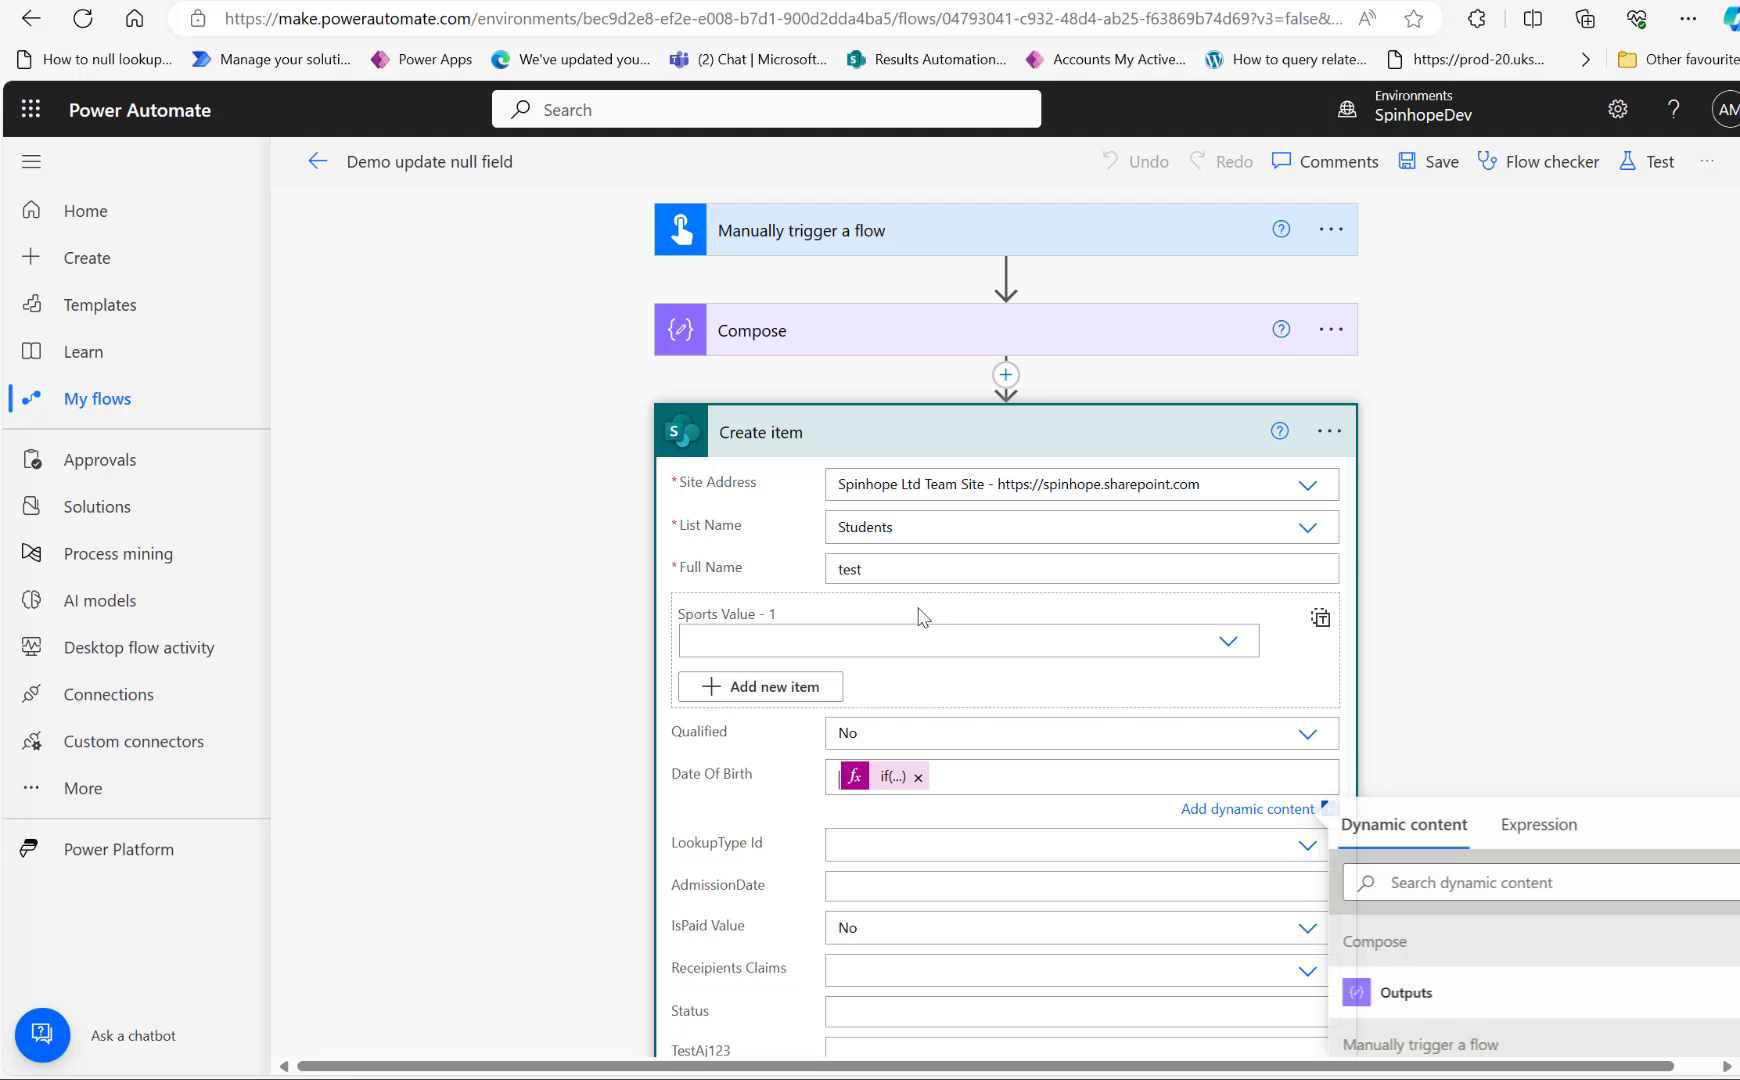
# Save the flow and run a manual test that succeeds on all three steps.
pyautogui.click(1647, 165)
pyautogui.click(1362, 226)
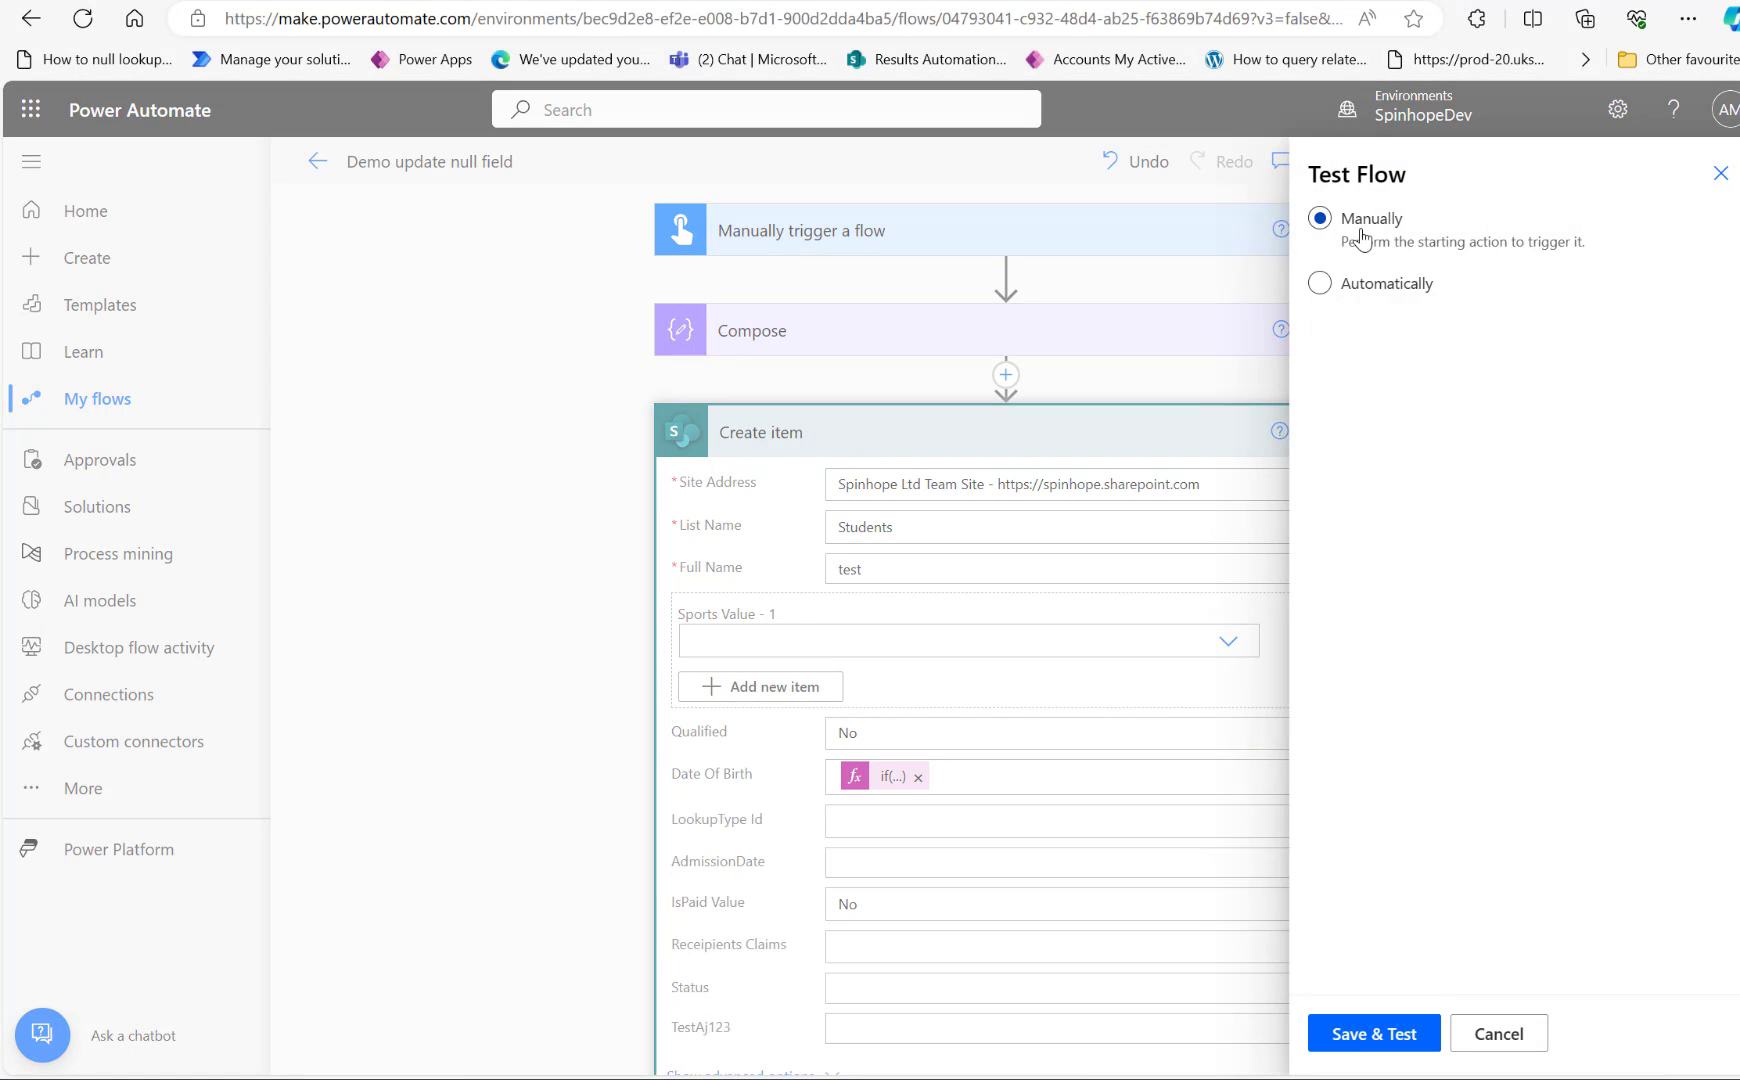
pyautogui.click(1375, 1036)
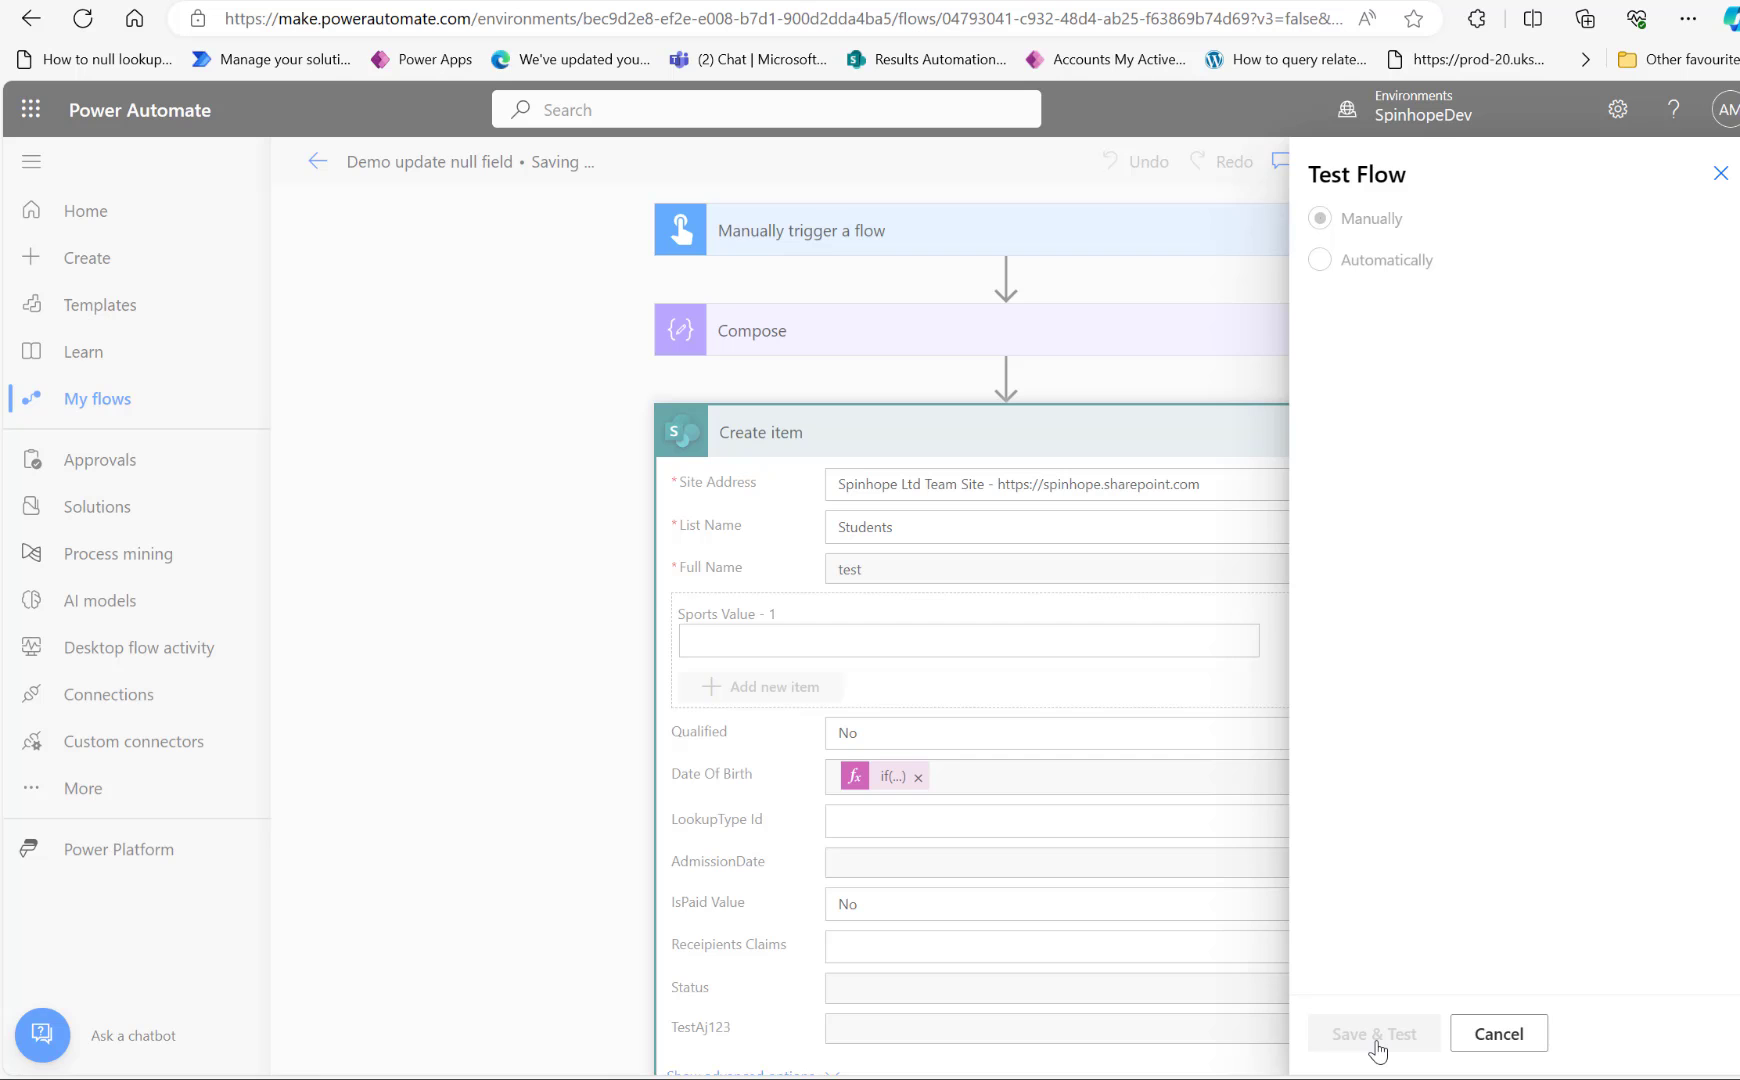
pyautogui.click(1440, 1036)
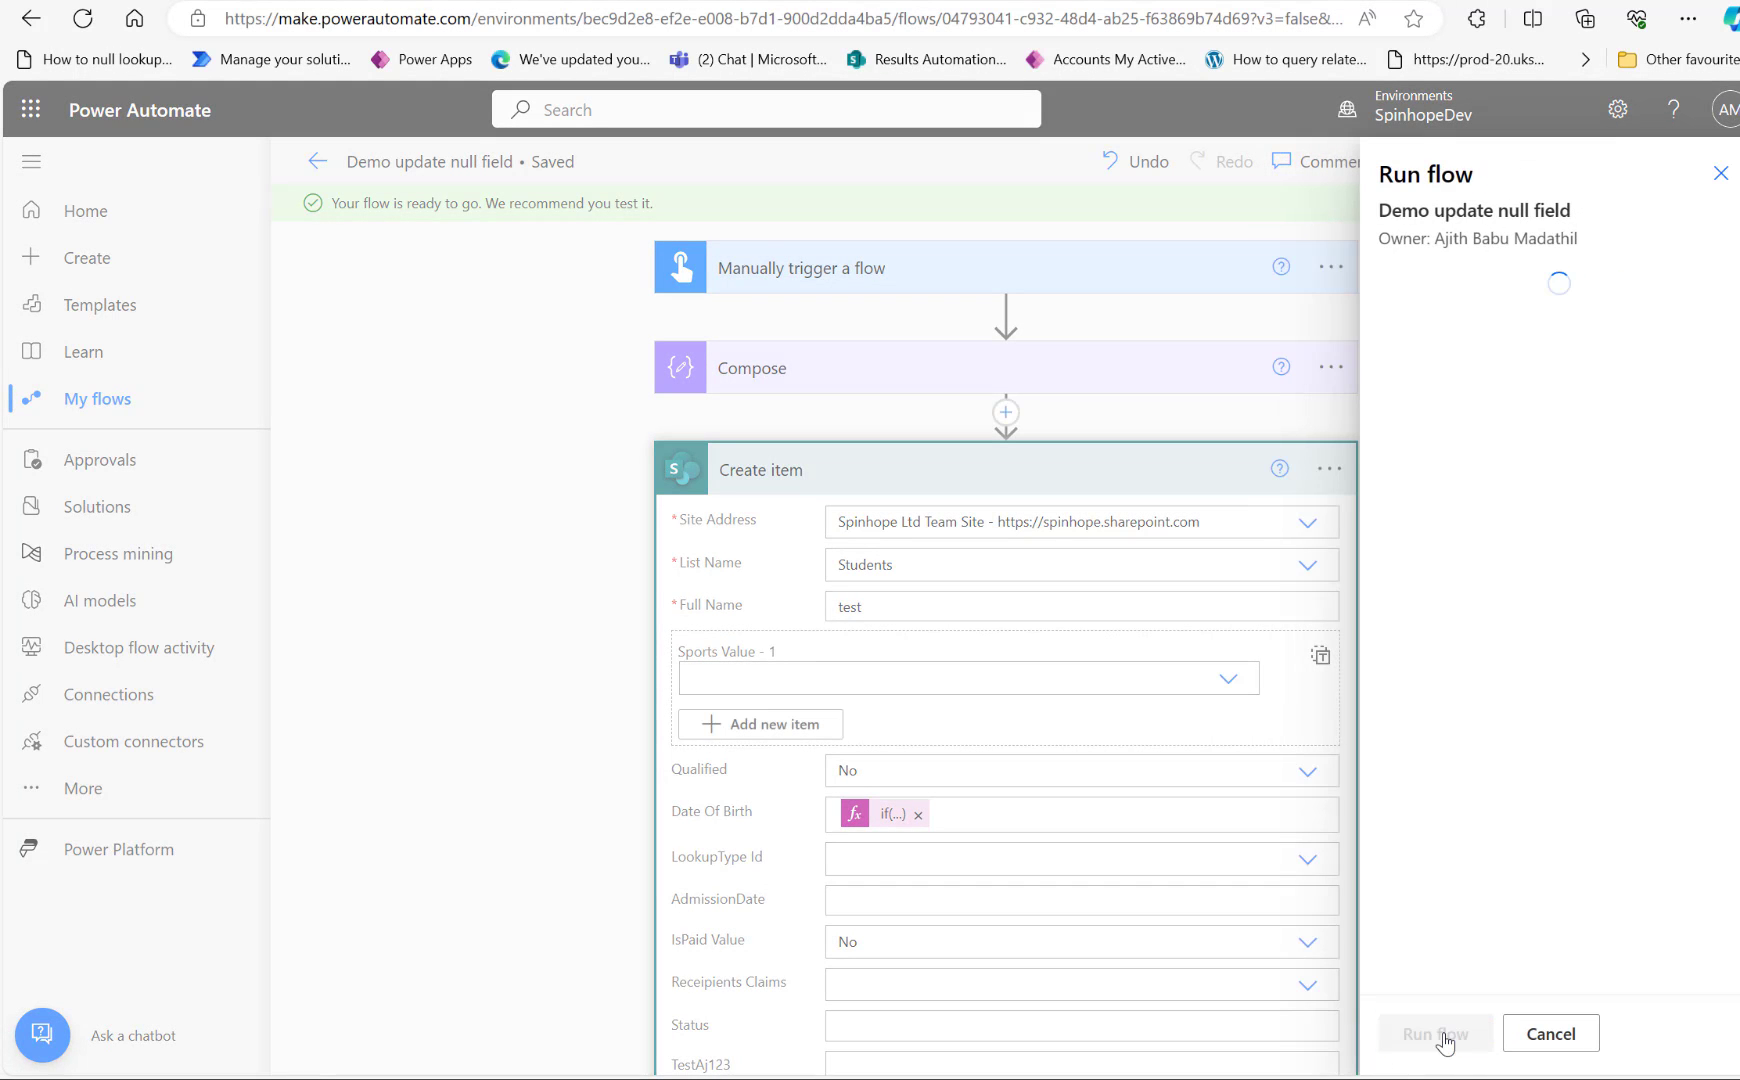
pyautogui.click(1441, 1036)
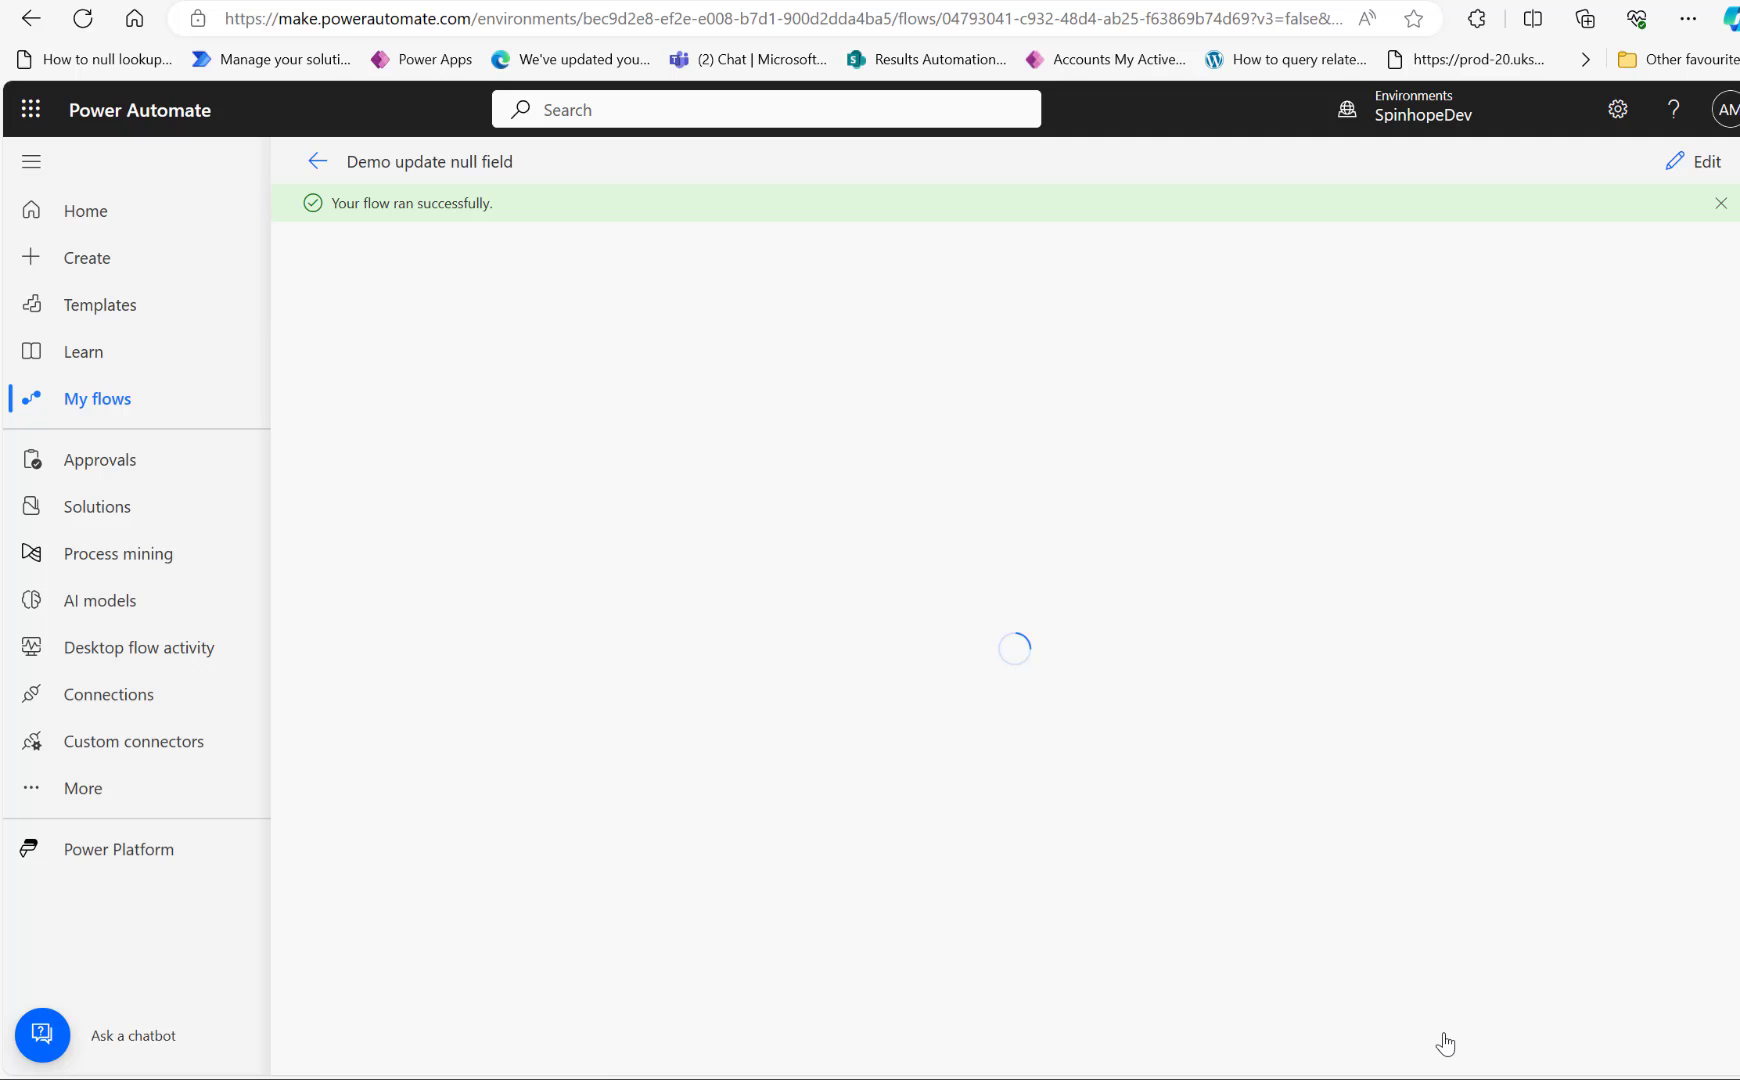
# Switch to the new designer and view Create item's Date Of Birth expression without changing it.
pyautogui.click(1695, 162)
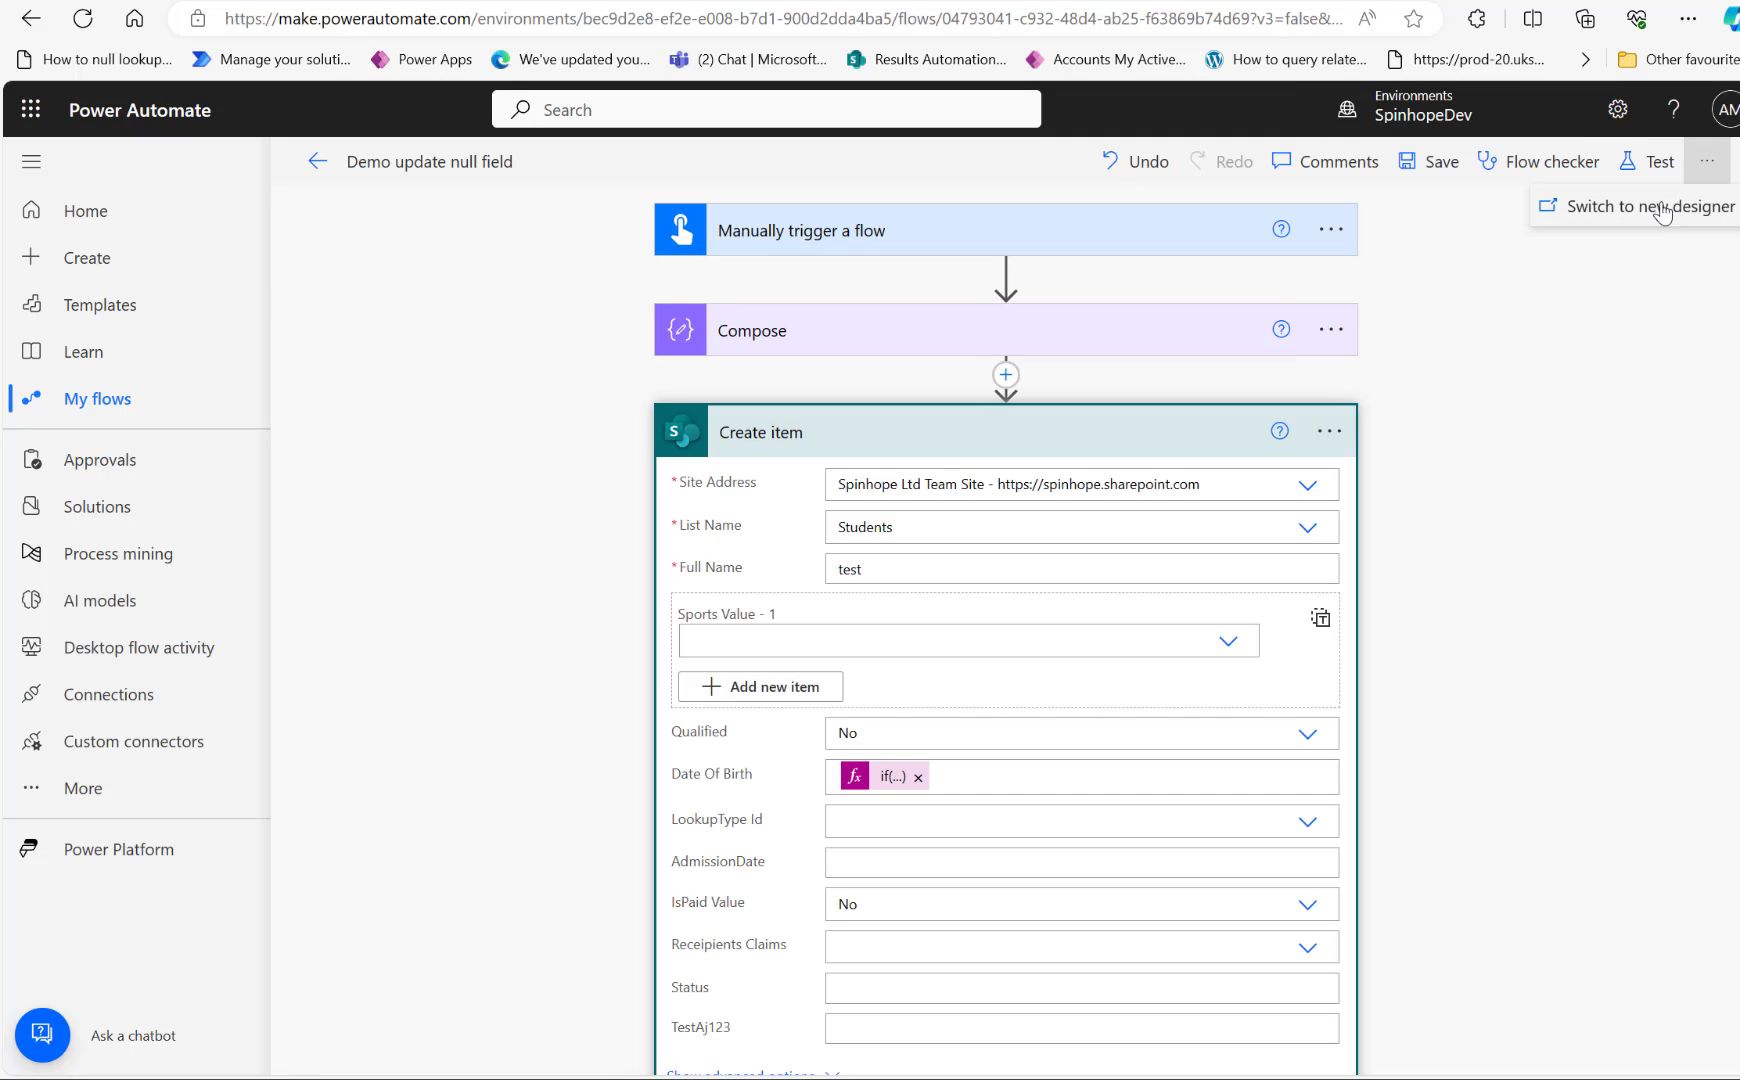
pyautogui.click(1663, 213)
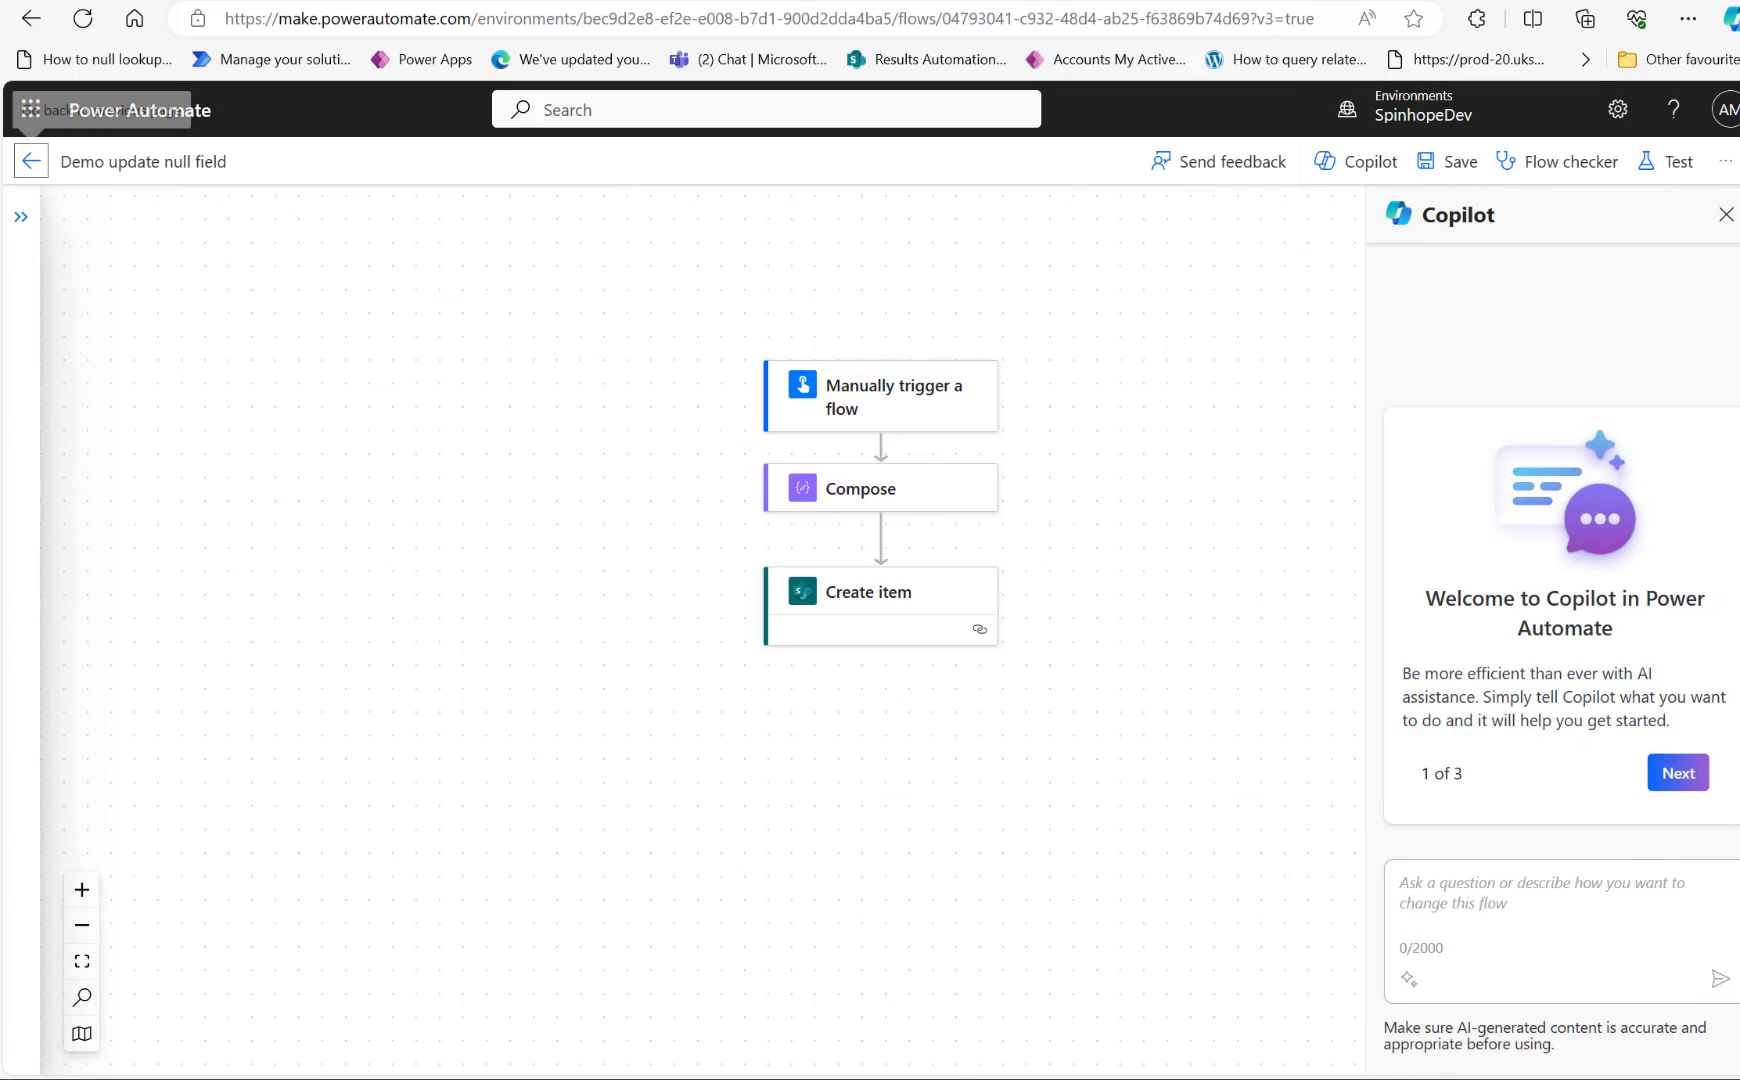
pyautogui.click(836, 630)
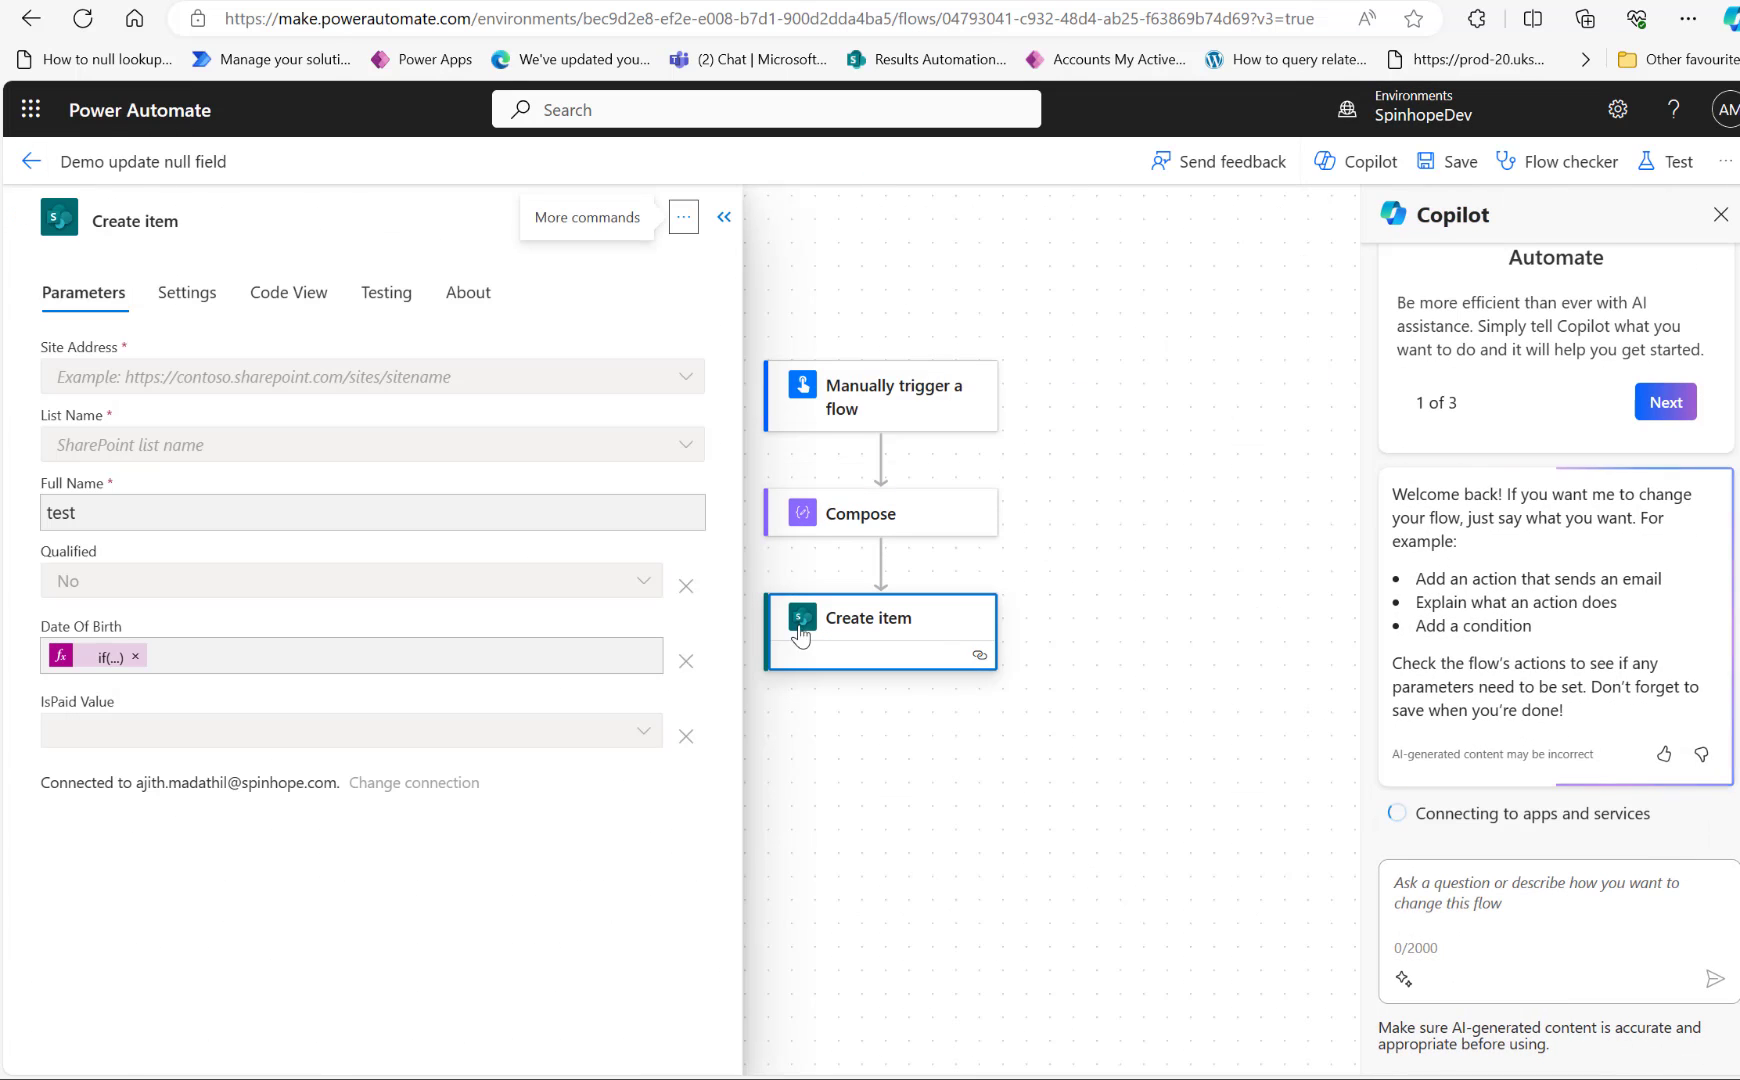
pyautogui.click(89, 662)
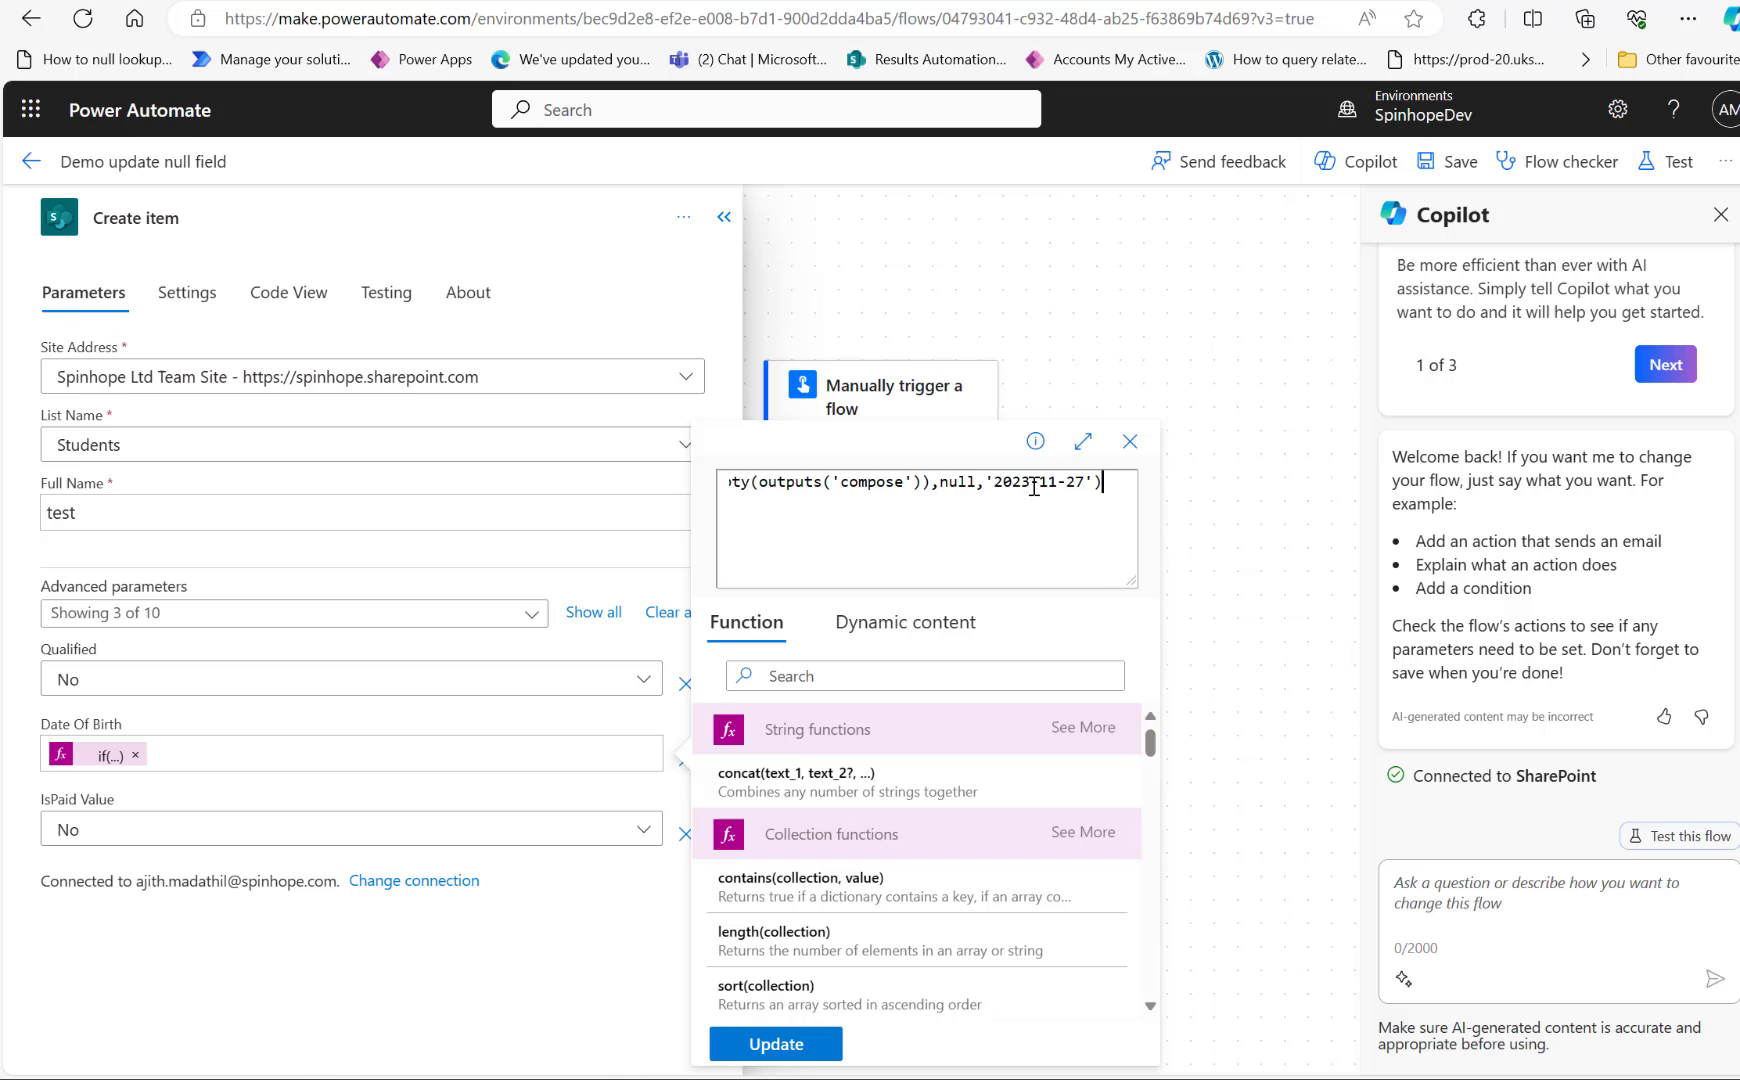
pyautogui.press('Escape')
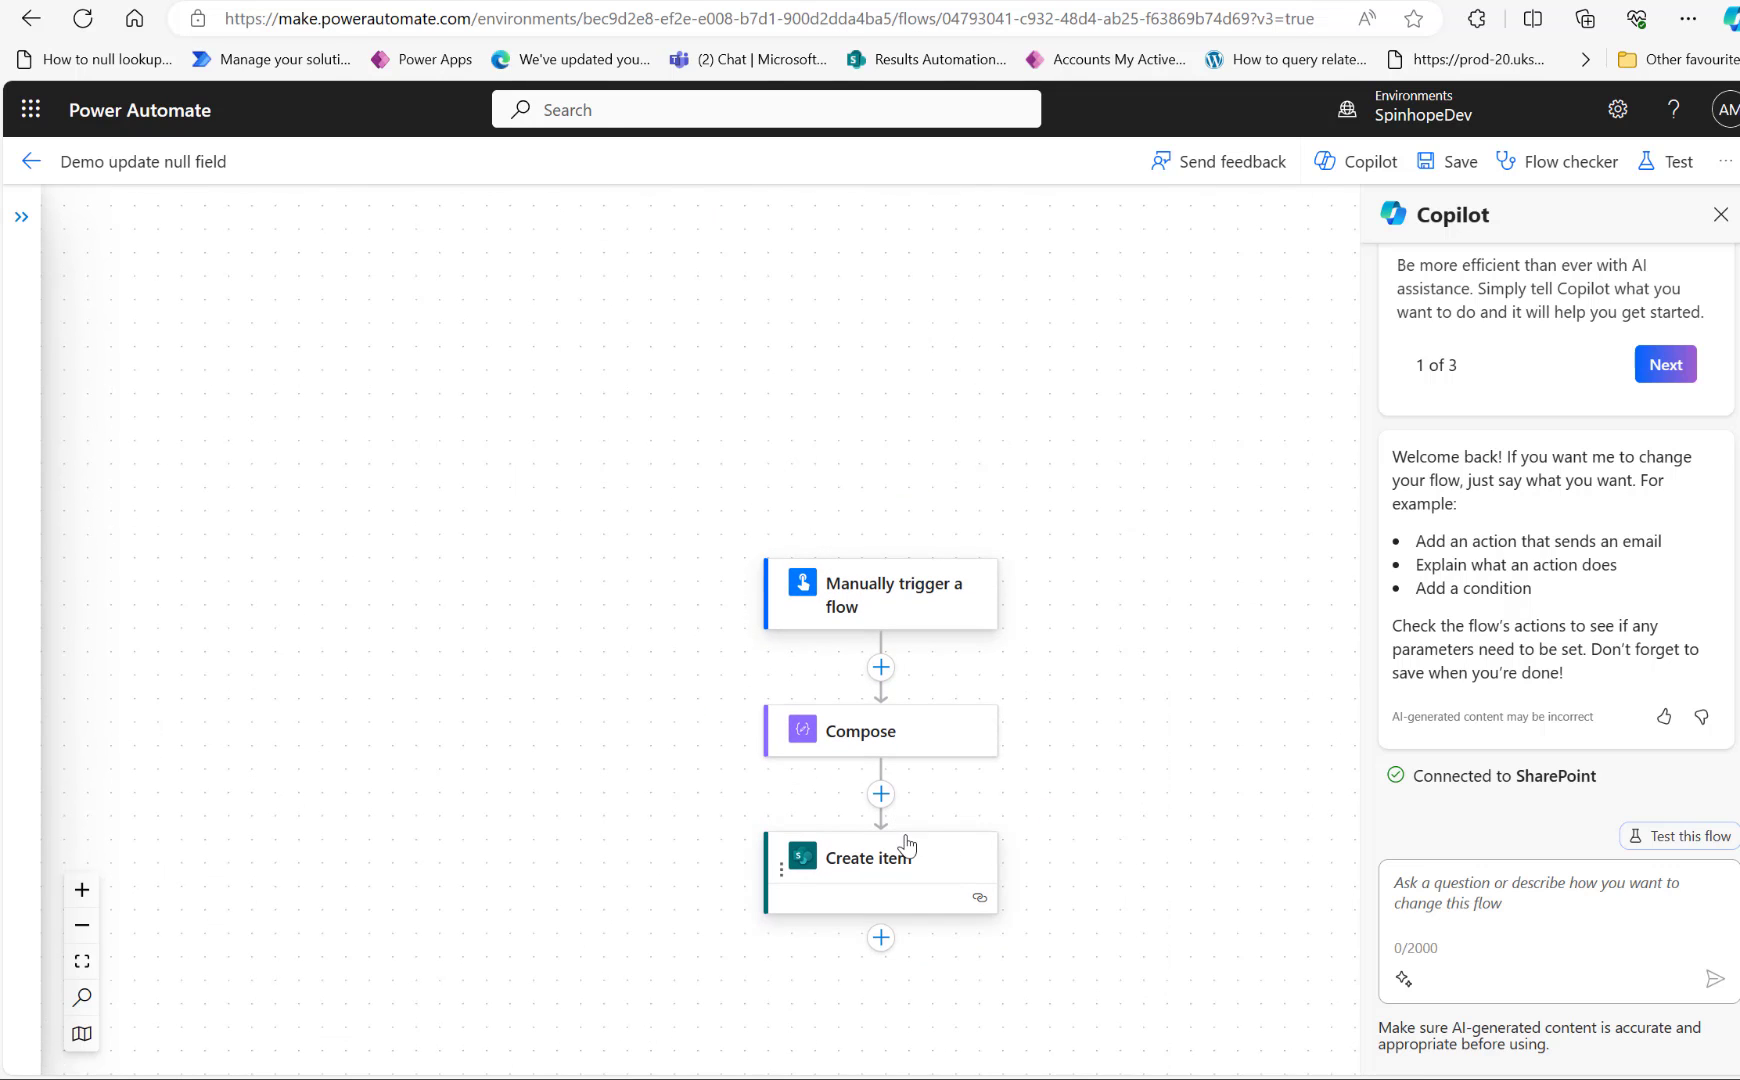
# Run a manual test in the new designer, with trigger, Compose and Create item passing.
pyautogui.click(1660, 164)
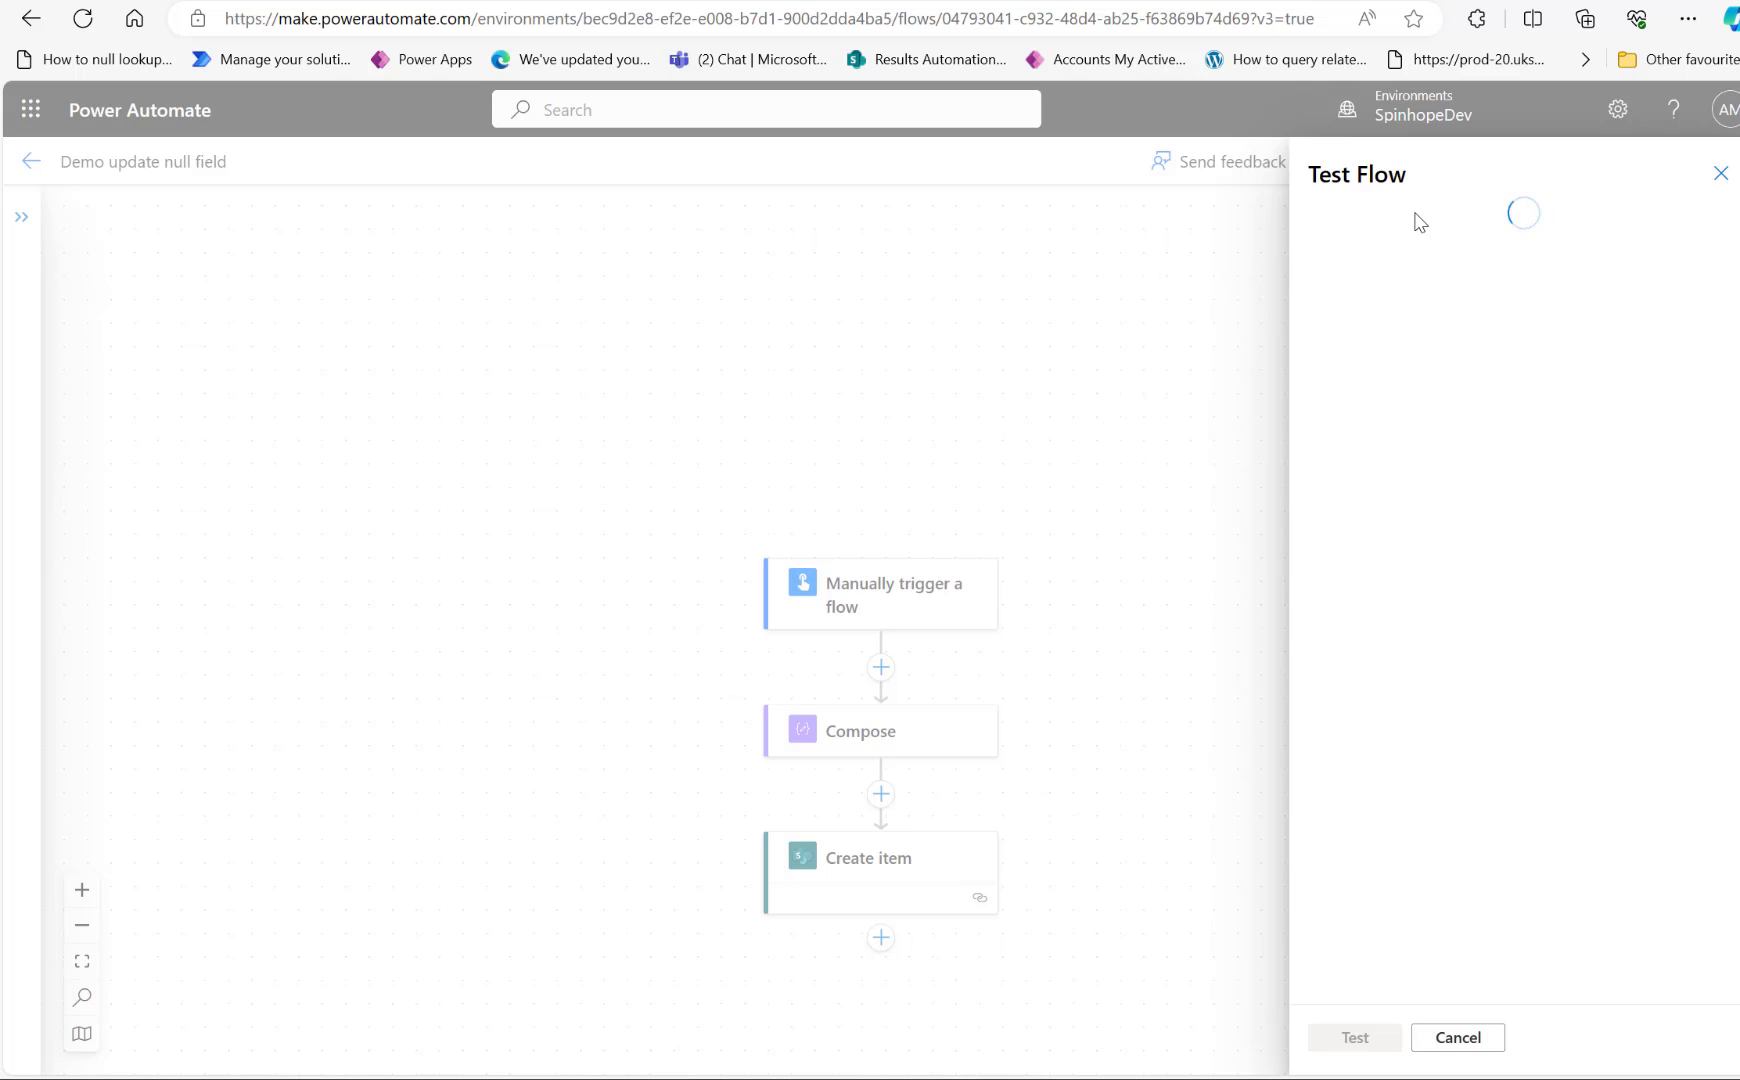
pyautogui.click(1372, 230)
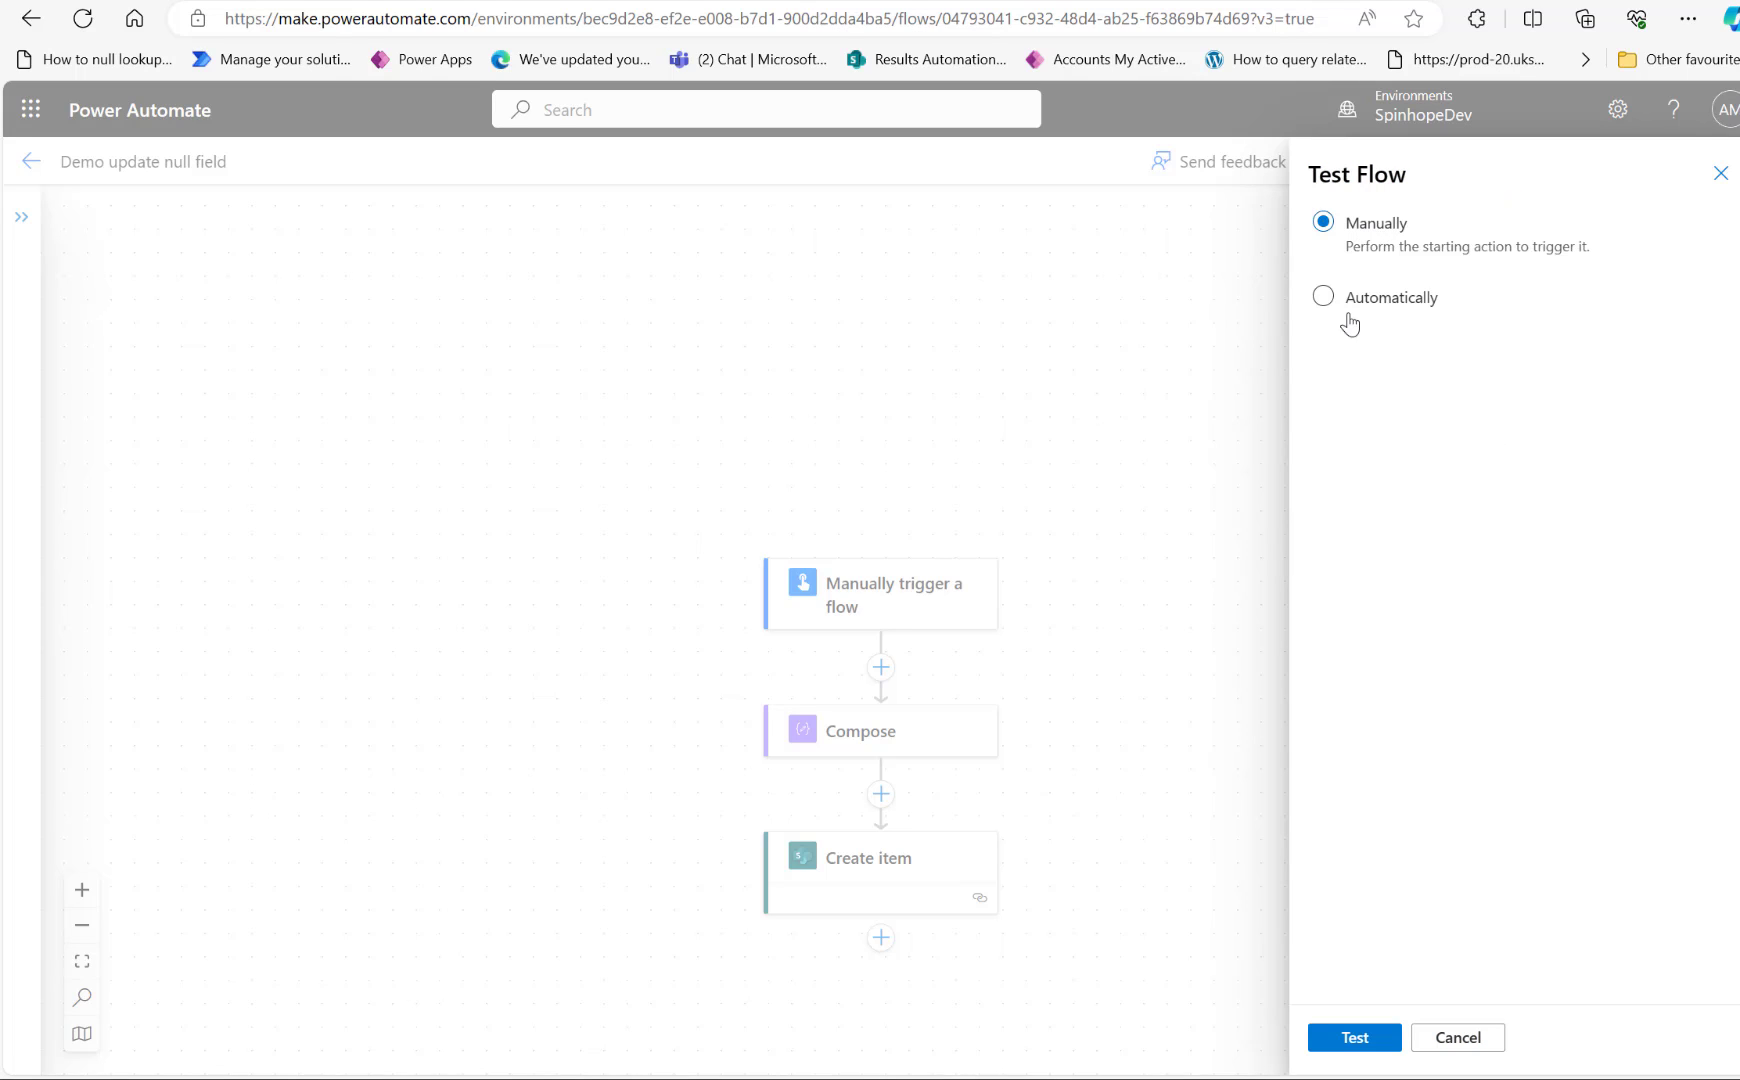
pyautogui.click(1329, 1043)
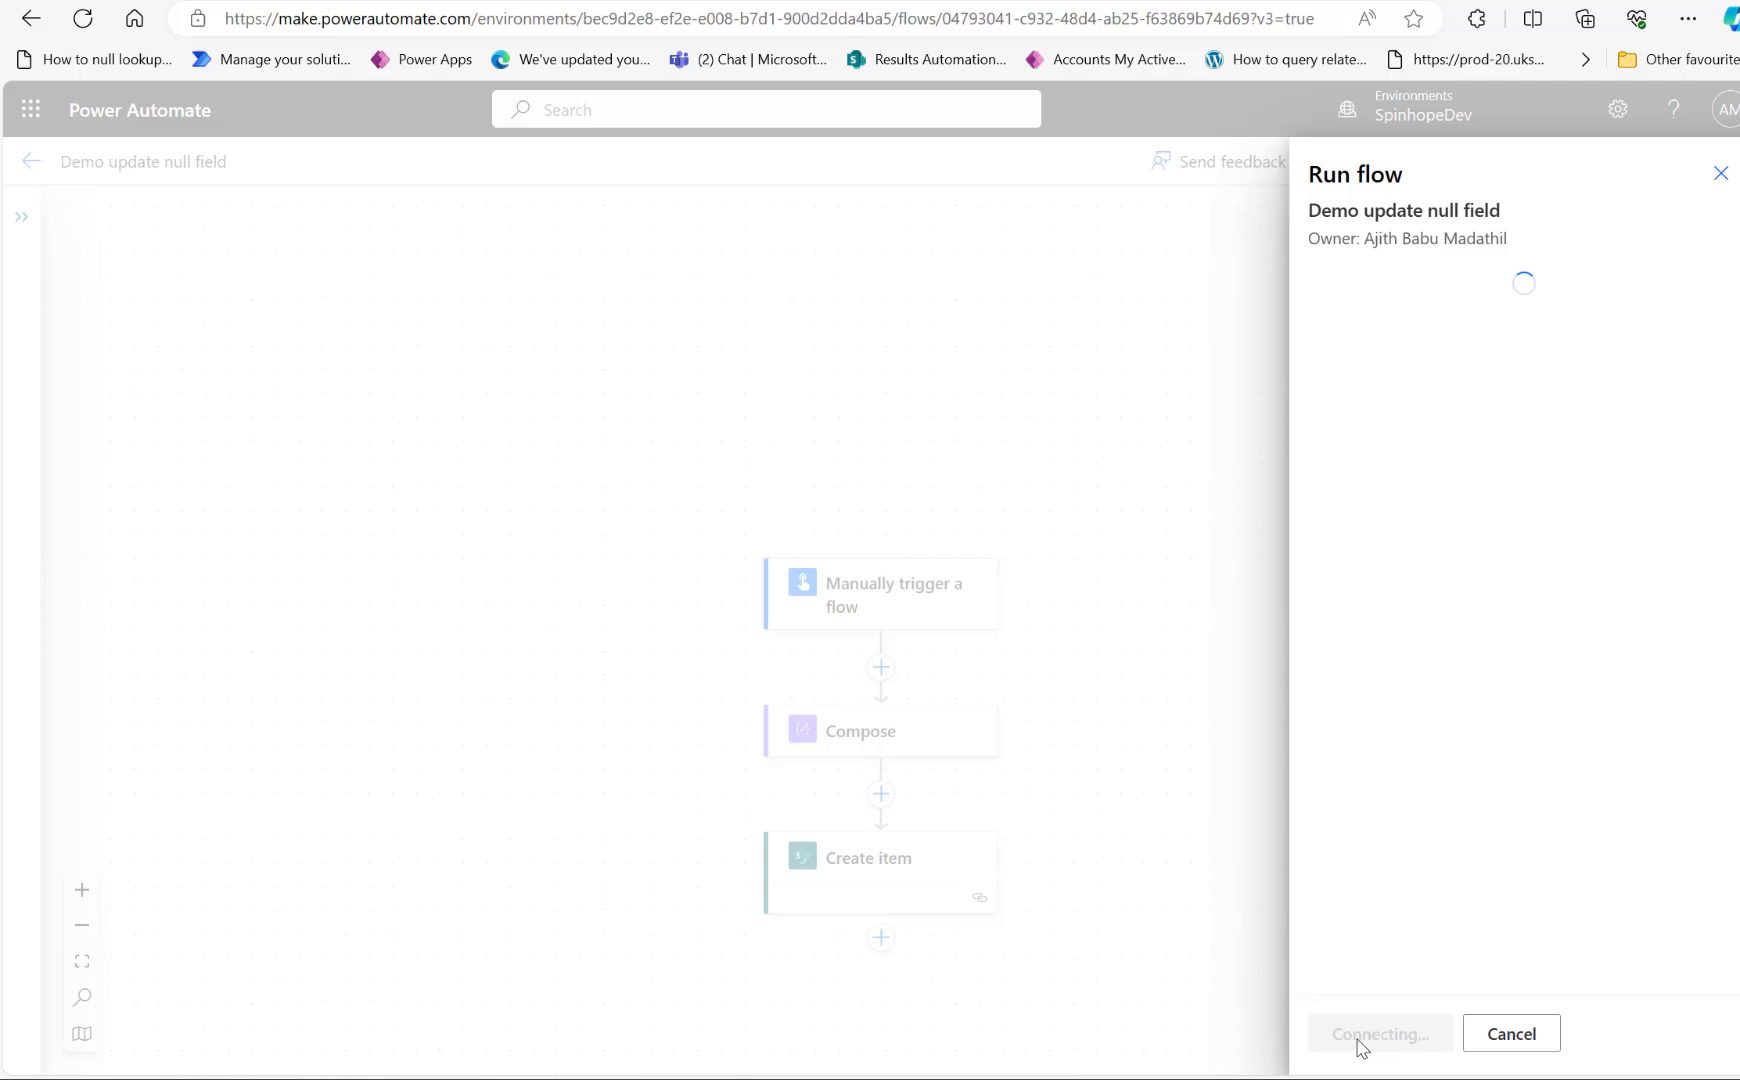
pyautogui.click(1347, 1040)
pyautogui.click(1350, 1036)
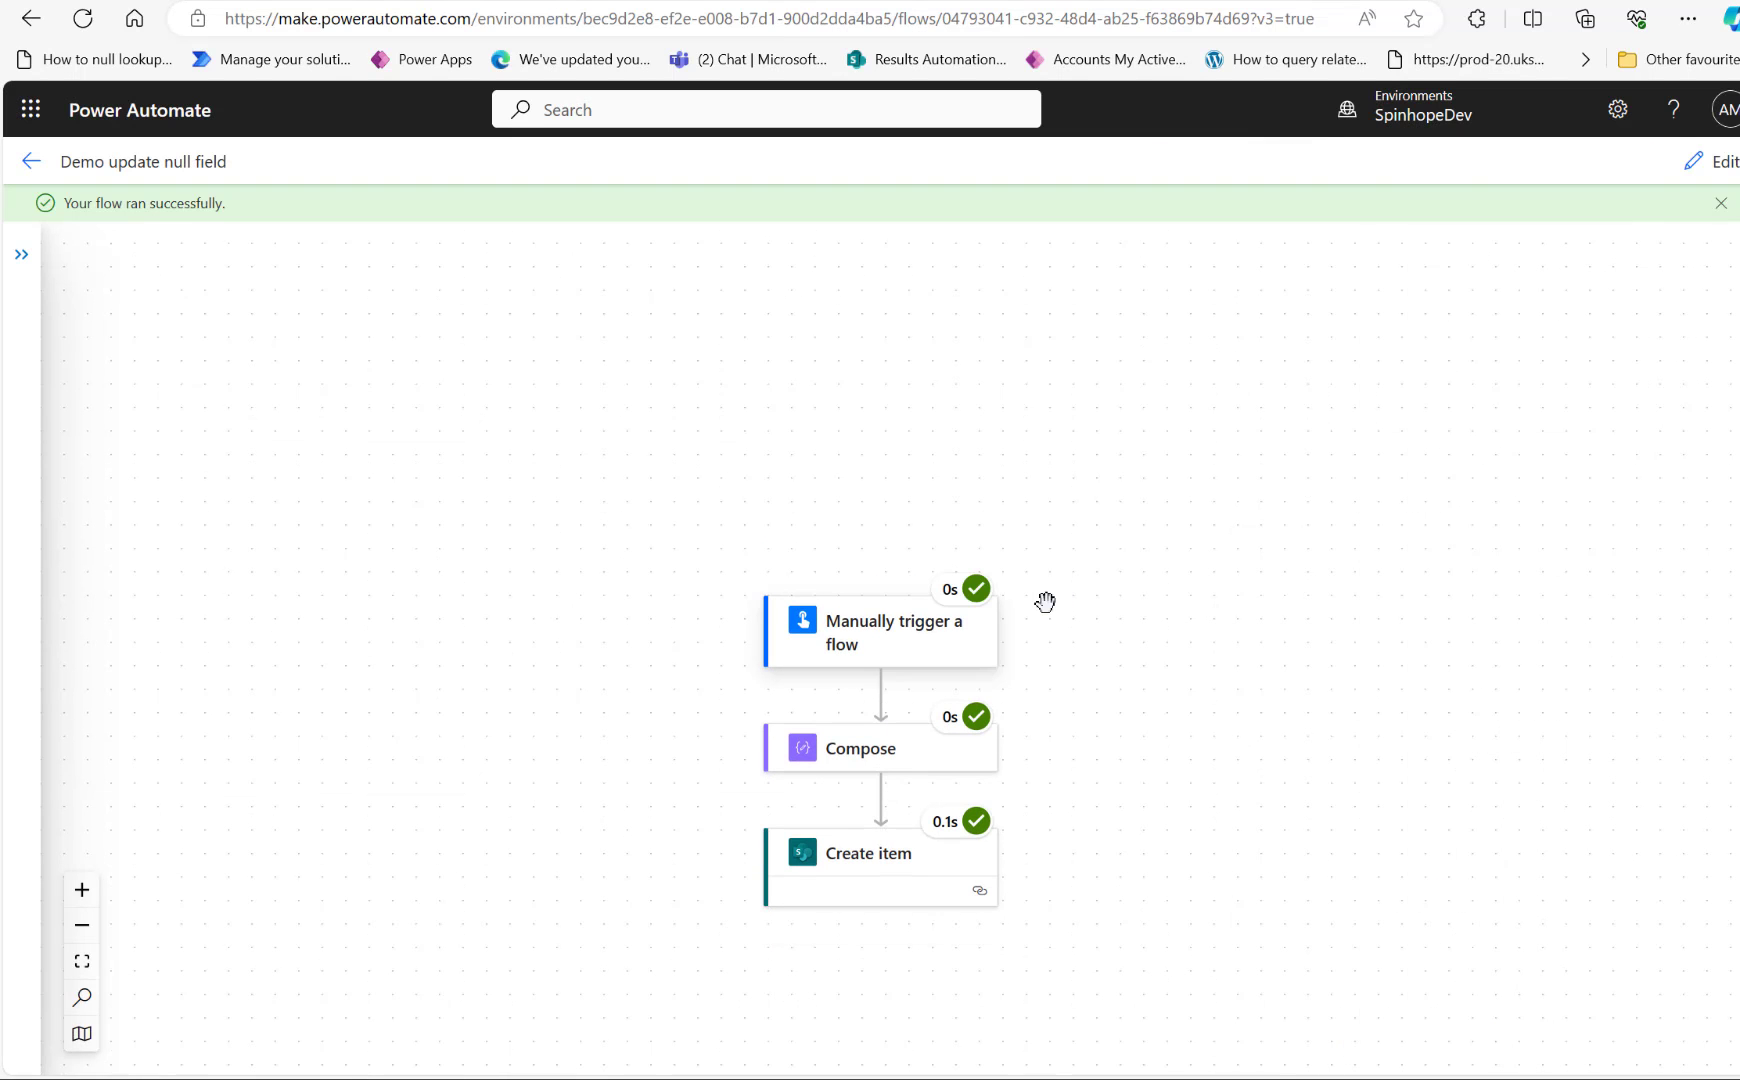
# Open Date Of Birth's if(empty(outputs('compose')),null,'2023-11-27') expression and select its null value.
pyautogui.click(1712, 161)
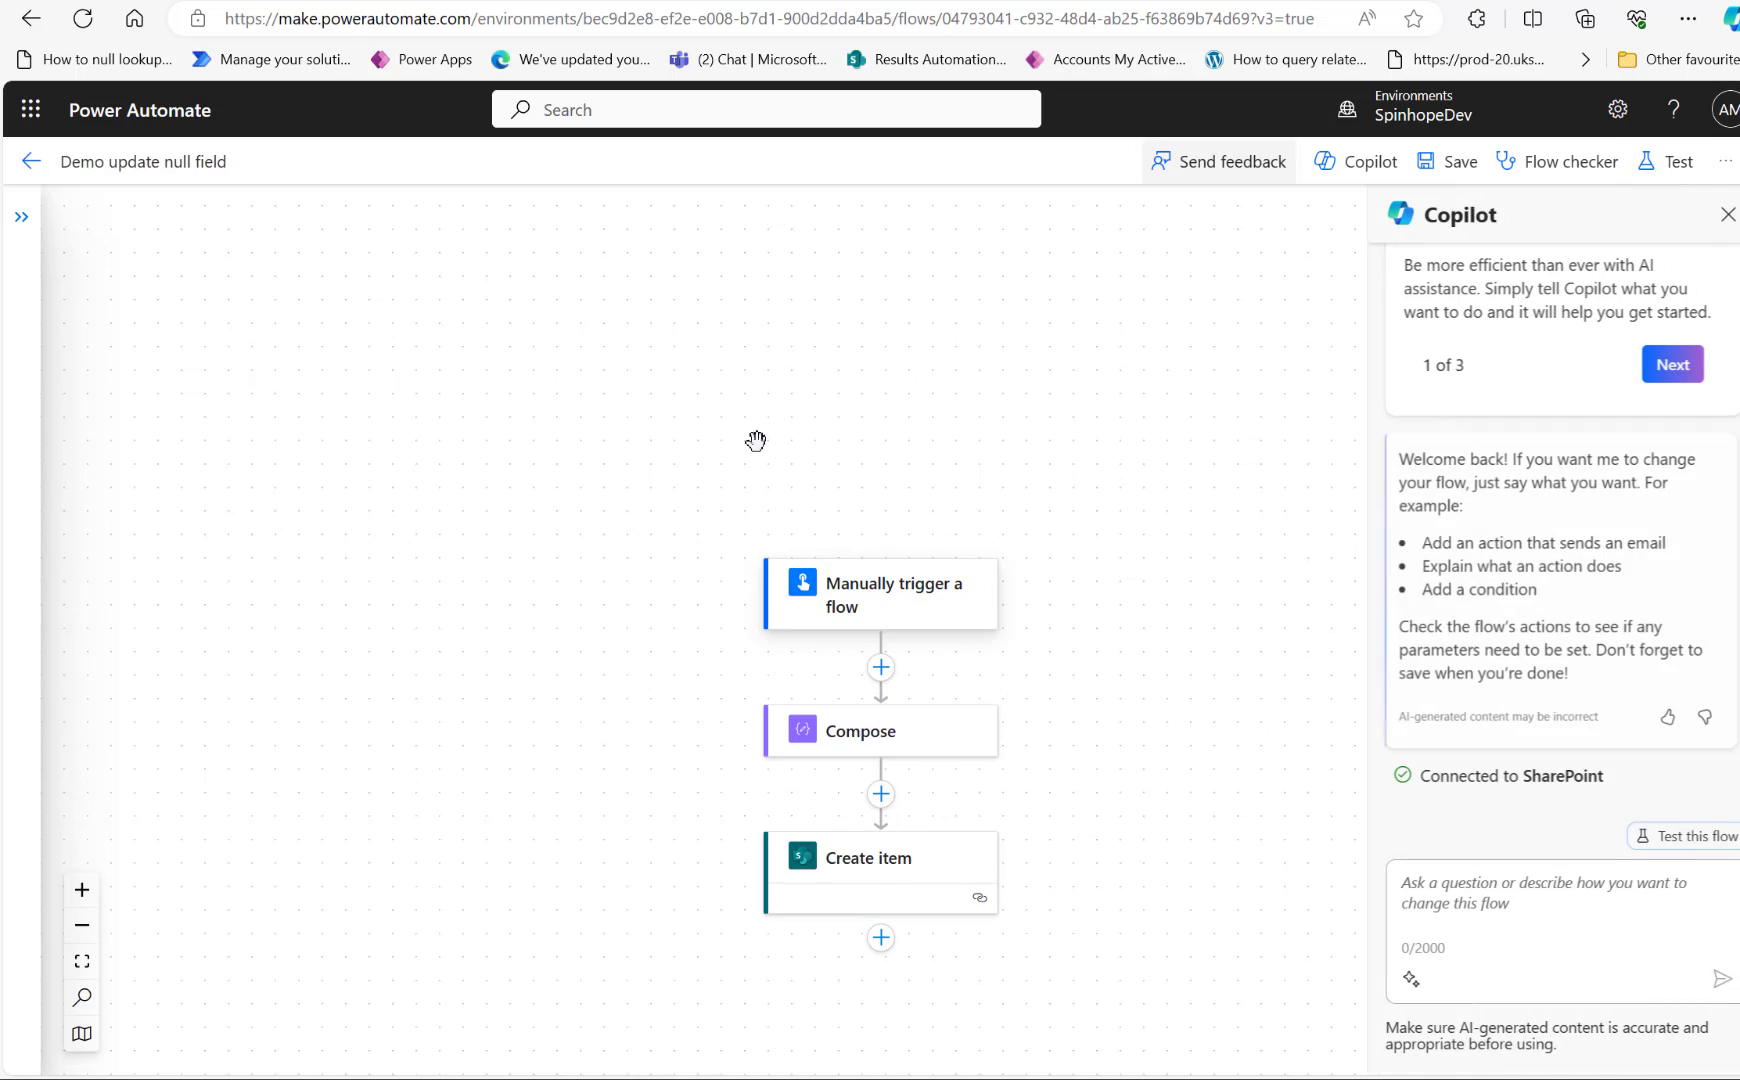
pyautogui.click(845, 880)
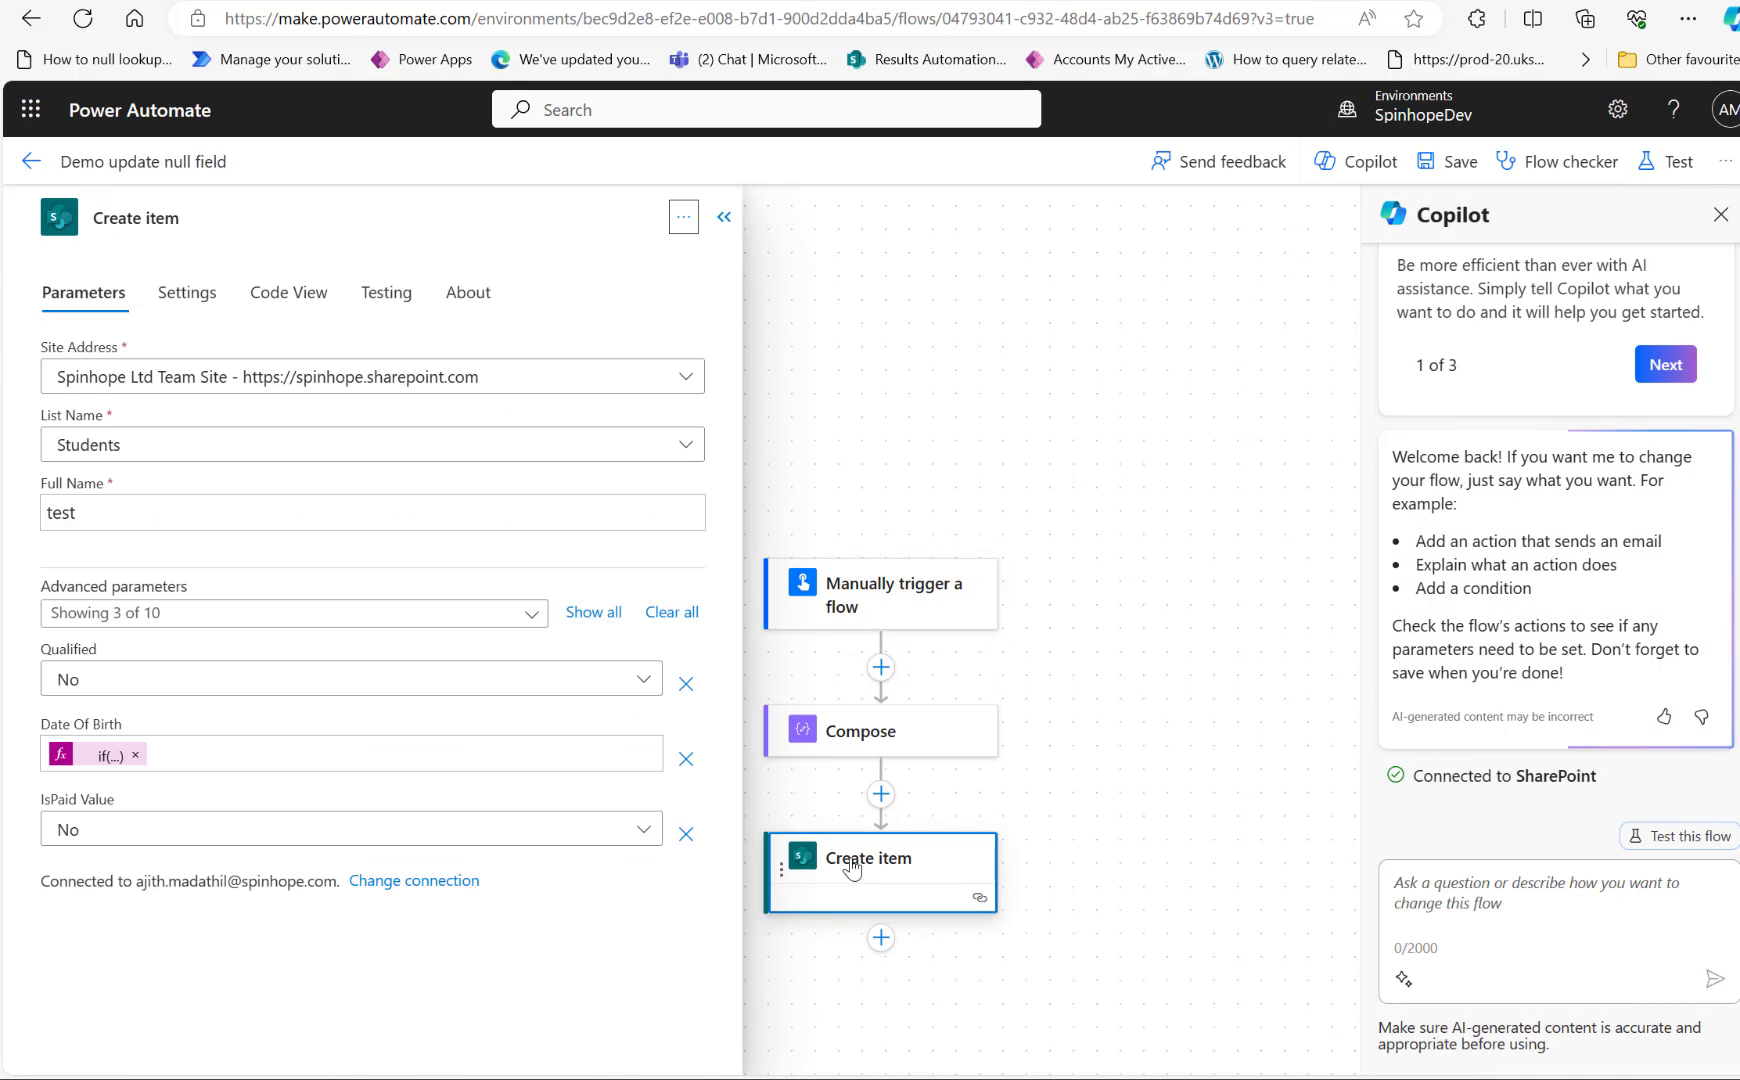
pyautogui.click(104, 758)
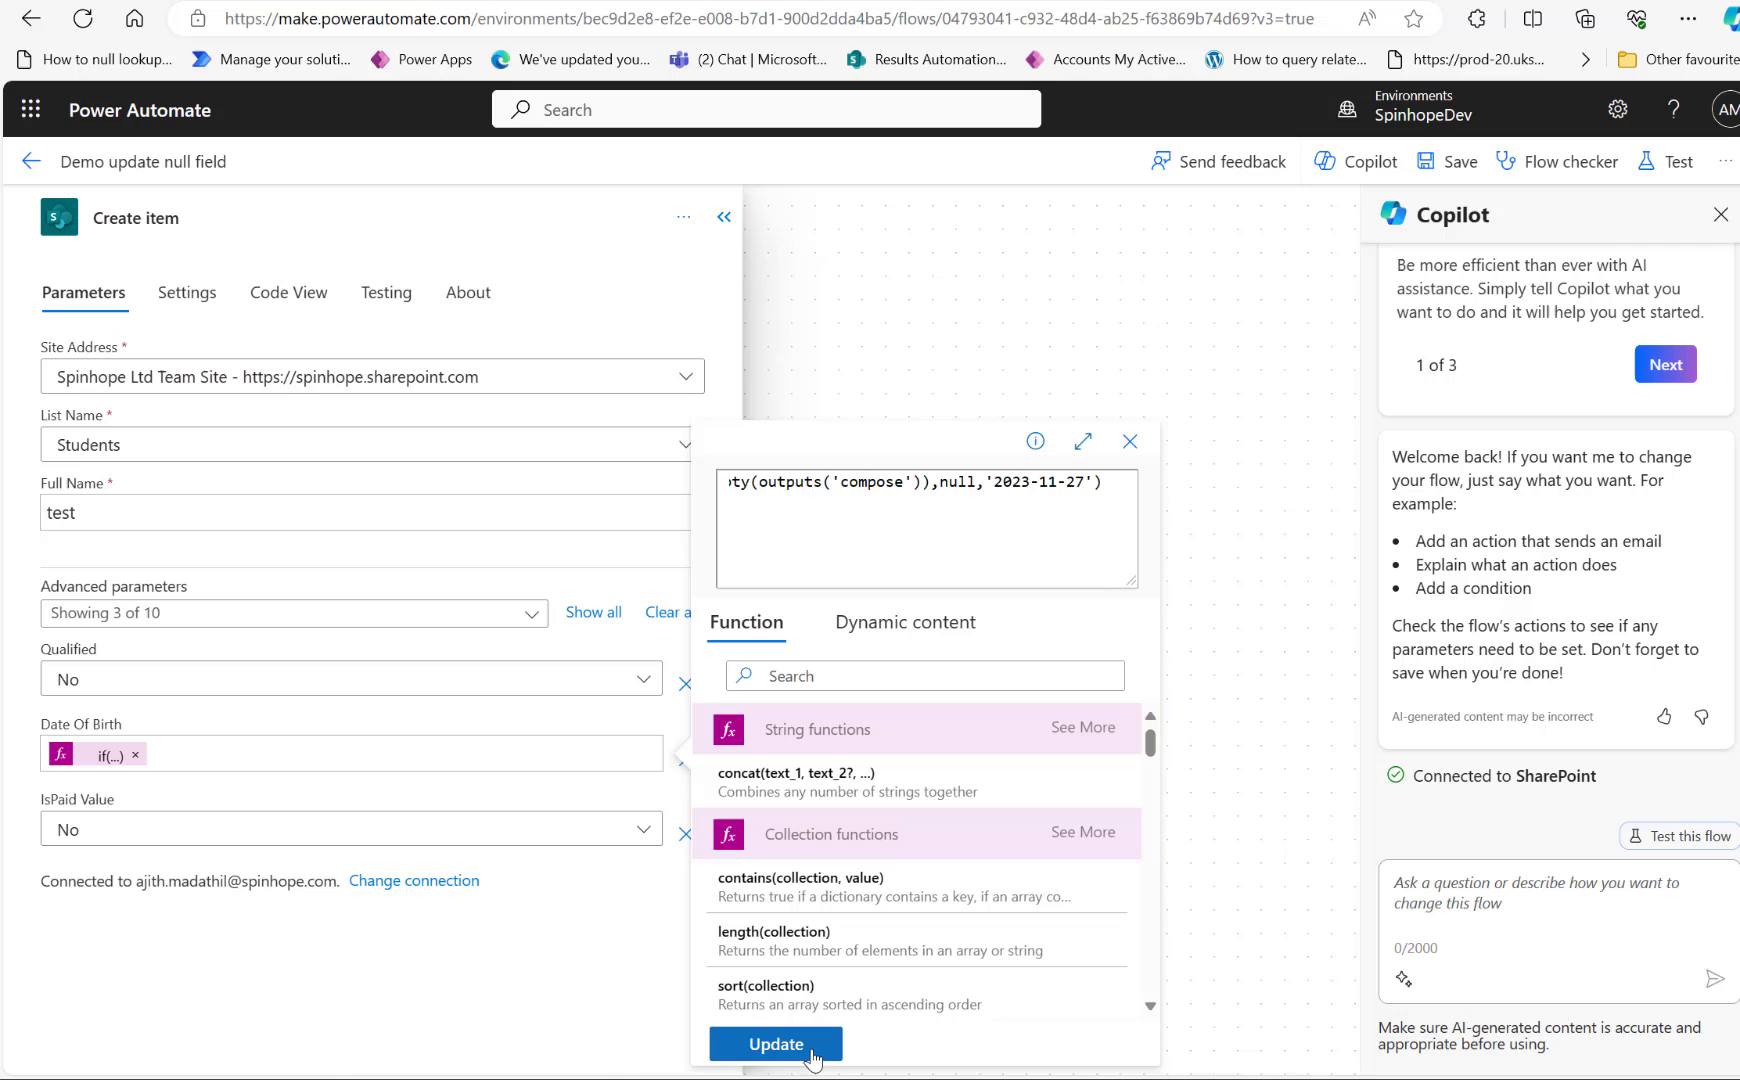
pyautogui.doubleClick(952, 481)
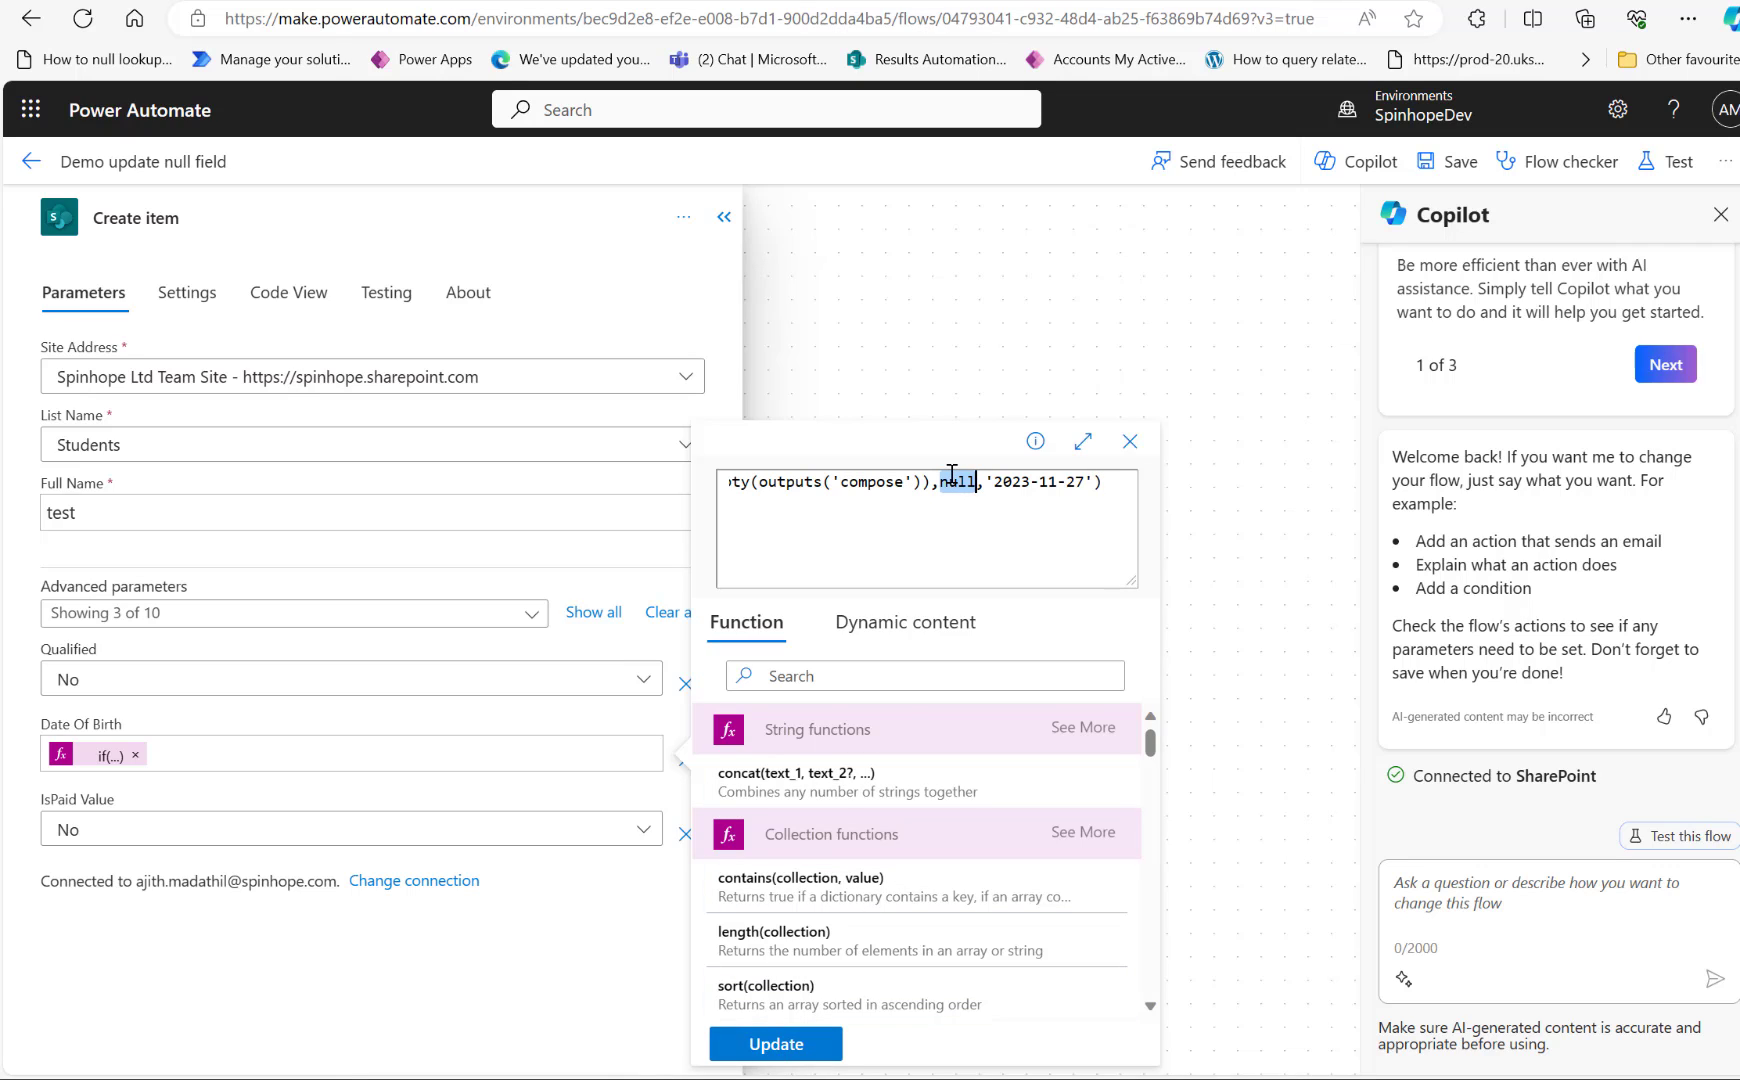